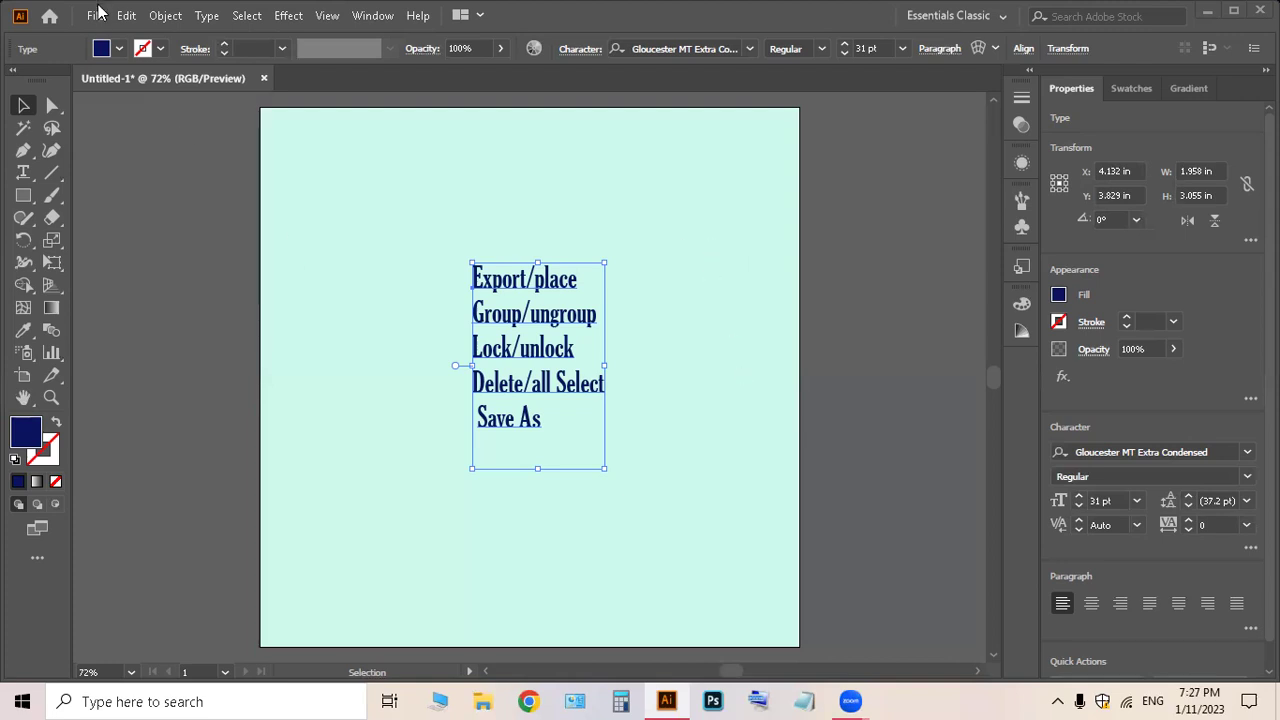
# Start an Export As of the artwork and choose the 3D Objects folder as the destination.
pyautogui.click(97, 16)
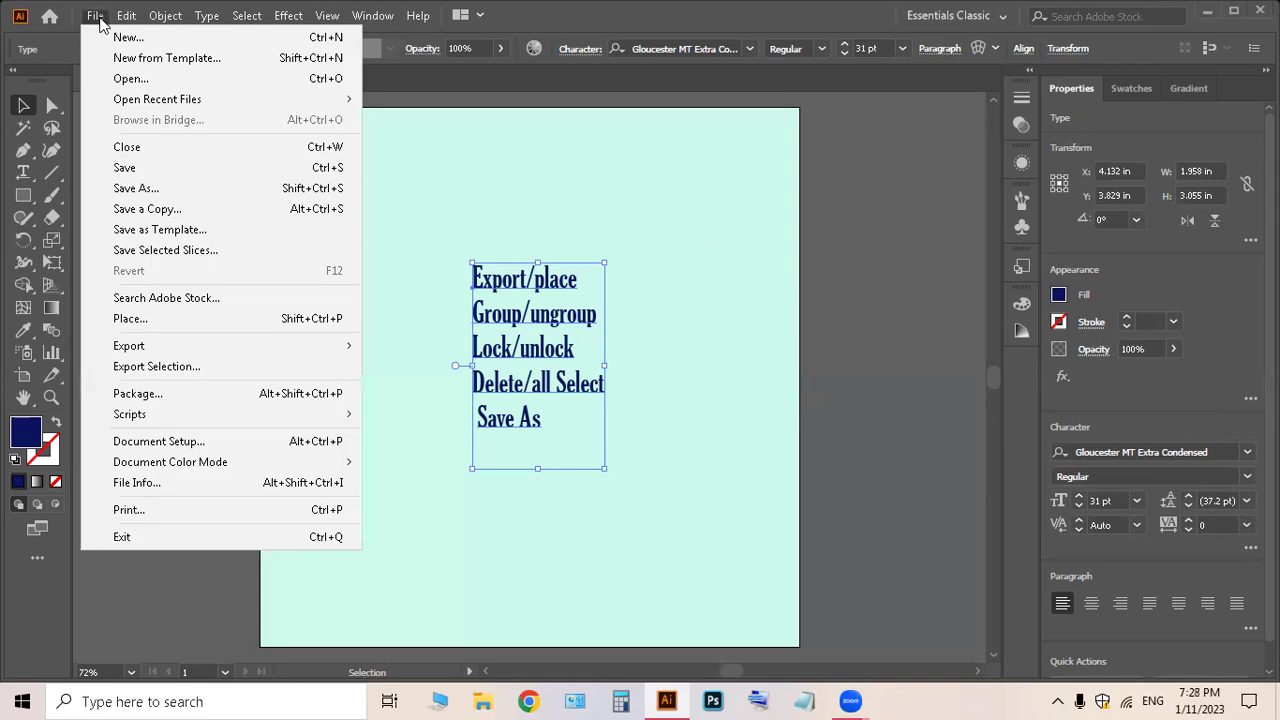
pyautogui.moveTo(240, 346)
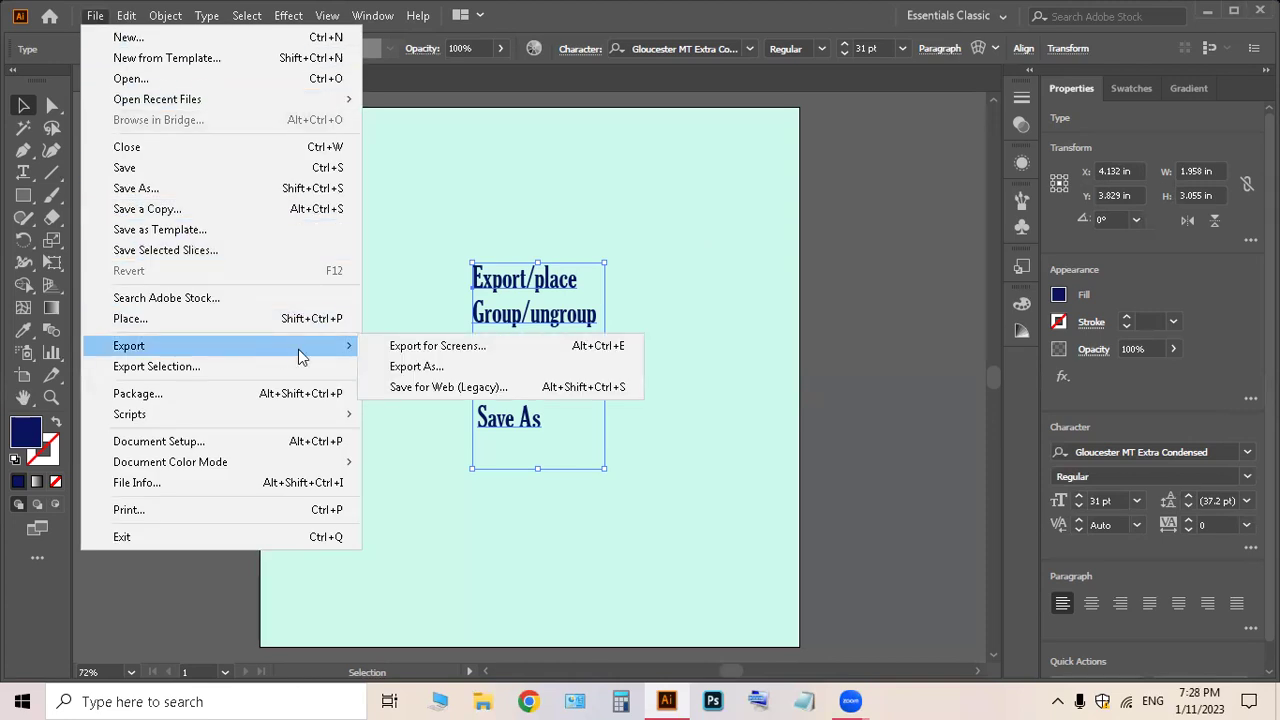
pyautogui.click(399, 367)
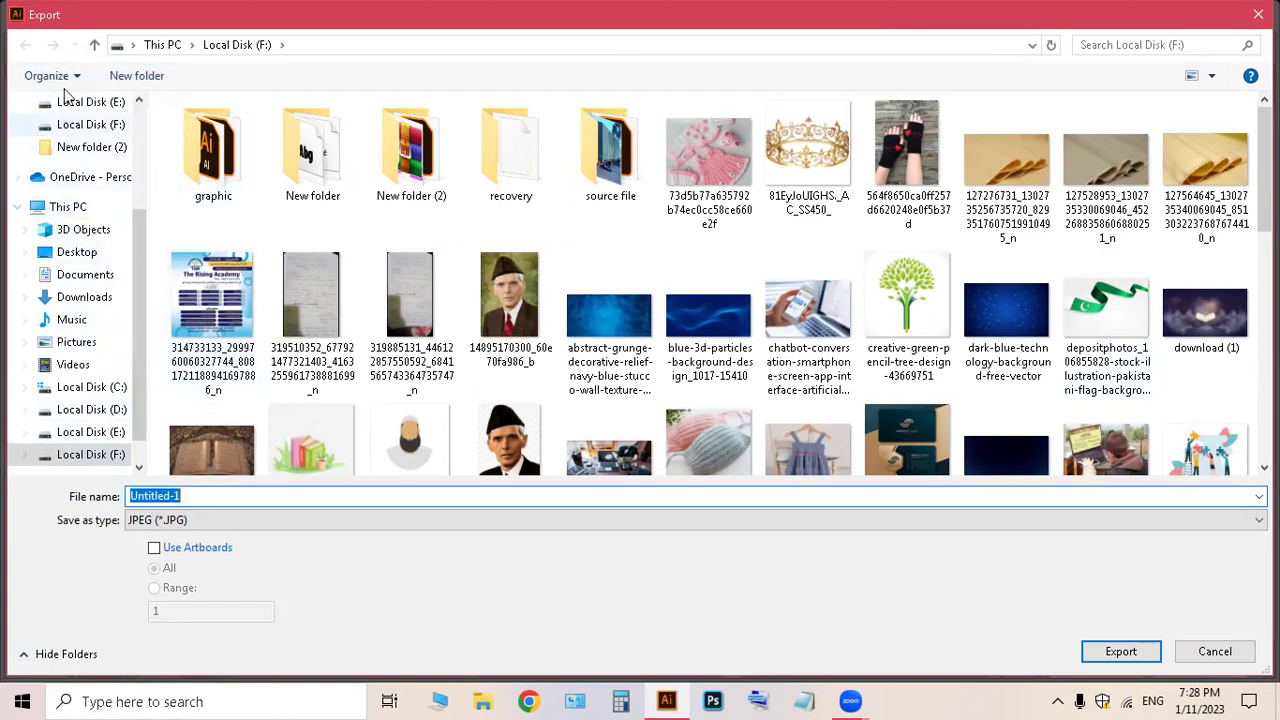
pyautogui.click(96, 258)
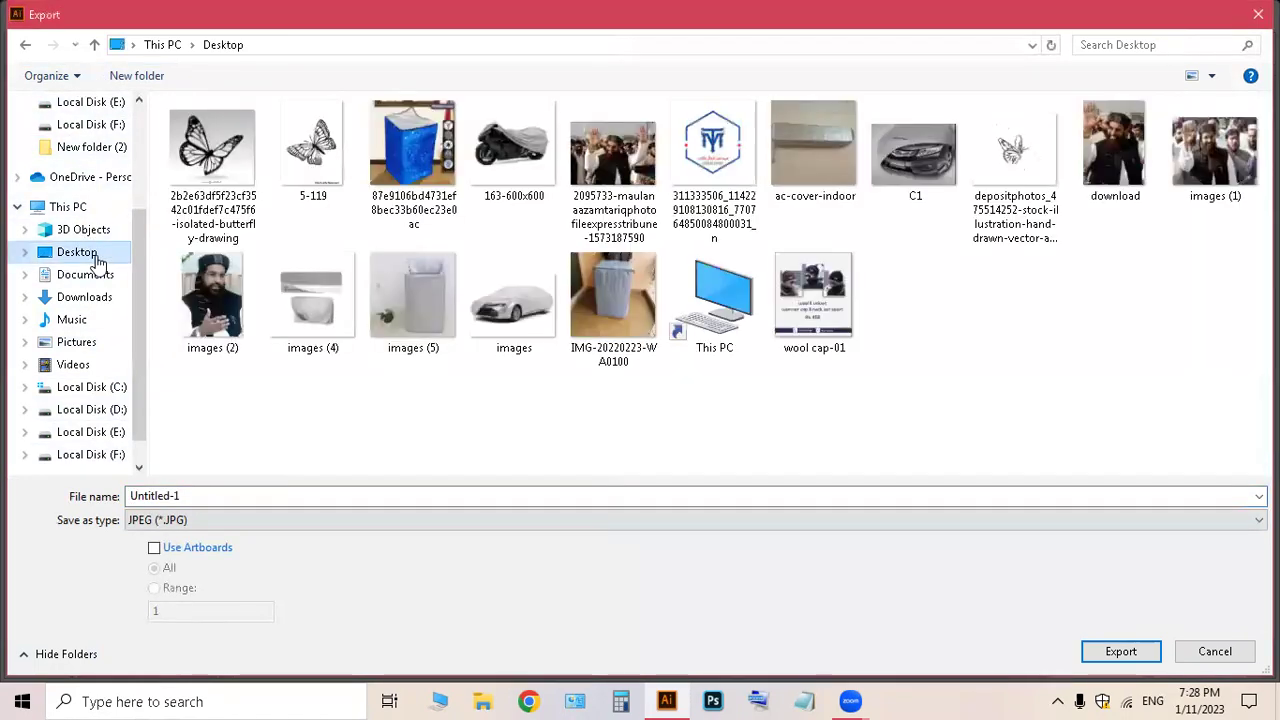
pyautogui.click(90, 230)
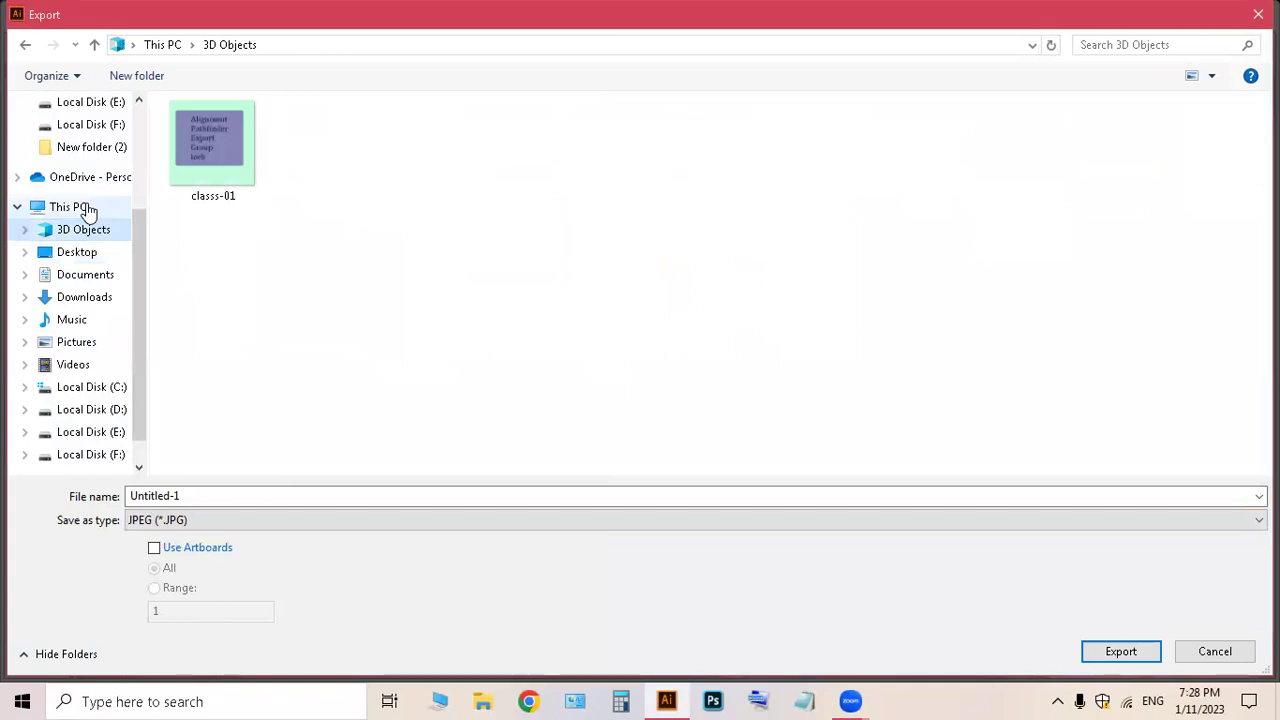
pyautogui.click(84, 206)
pyautogui.click(84, 230)
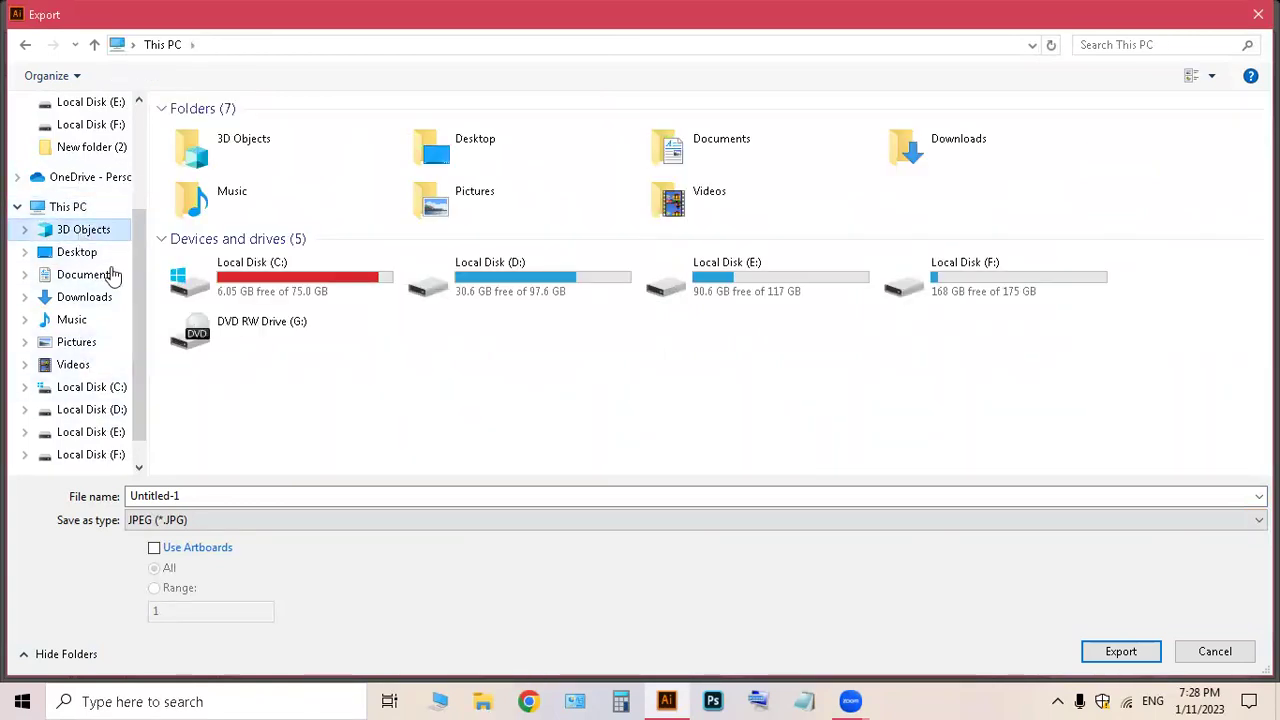
# Name the exported file "class 2".
pyautogui.doubleClick(255, 495)
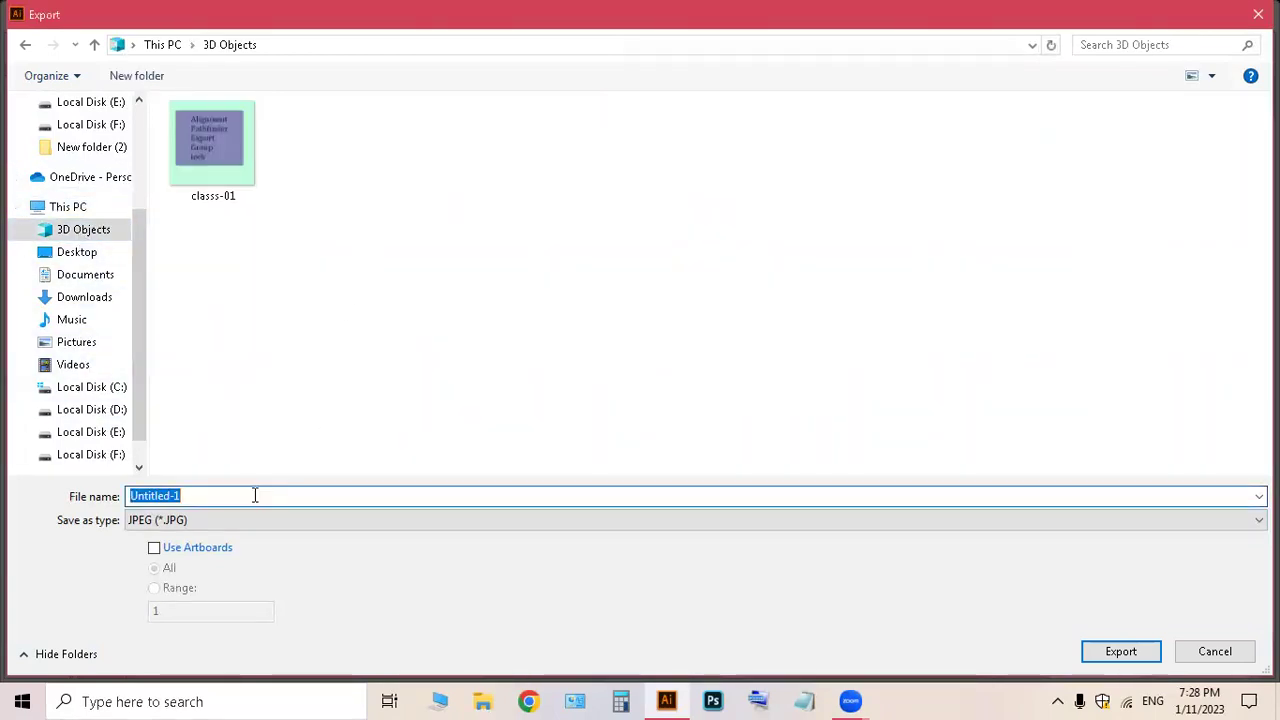
pyautogui.press('BackSpace')
pyautogui.write('ca')
pyautogui.press('BackSpace')
pyautogui.write('lass ')
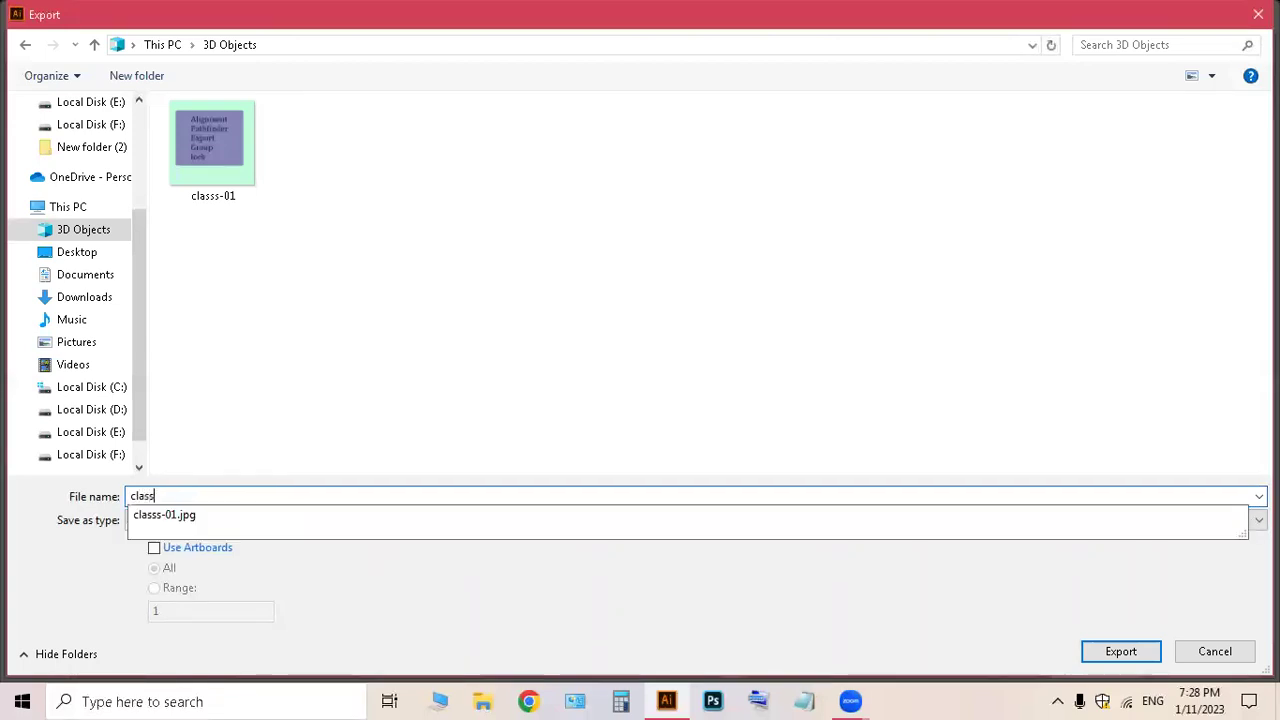
pyautogui.write('2')
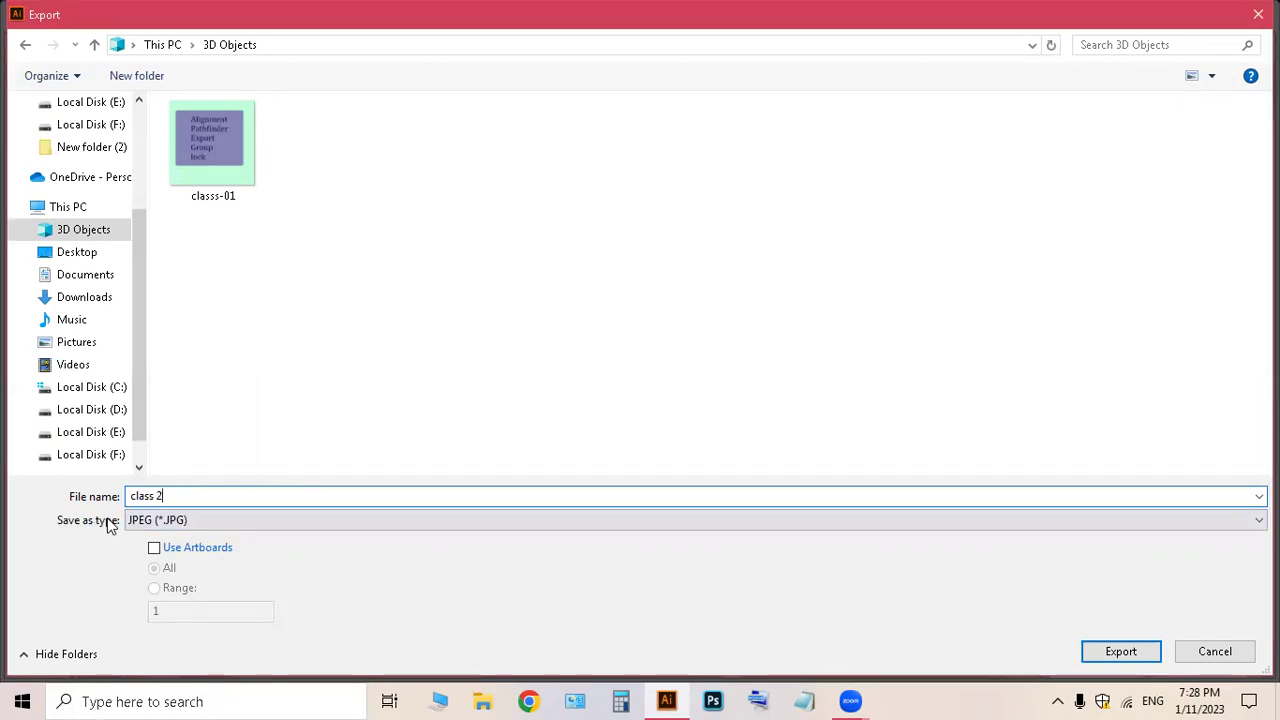
# Choose JPEG as the export format with Use Artboards enabled for all artboards, and proceed to the JPEG options.
pyautogui.click(234, 522)
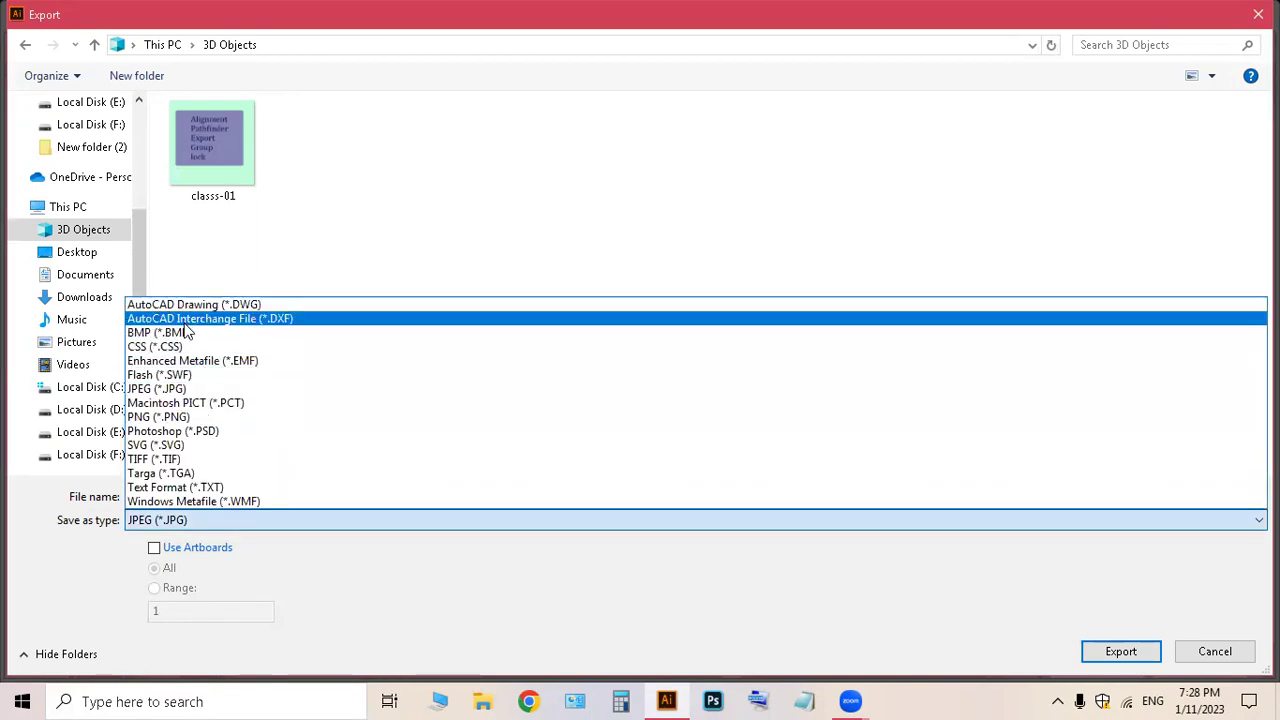
pyautogui.click(160, 392)
pyautogui.click(142, 518)
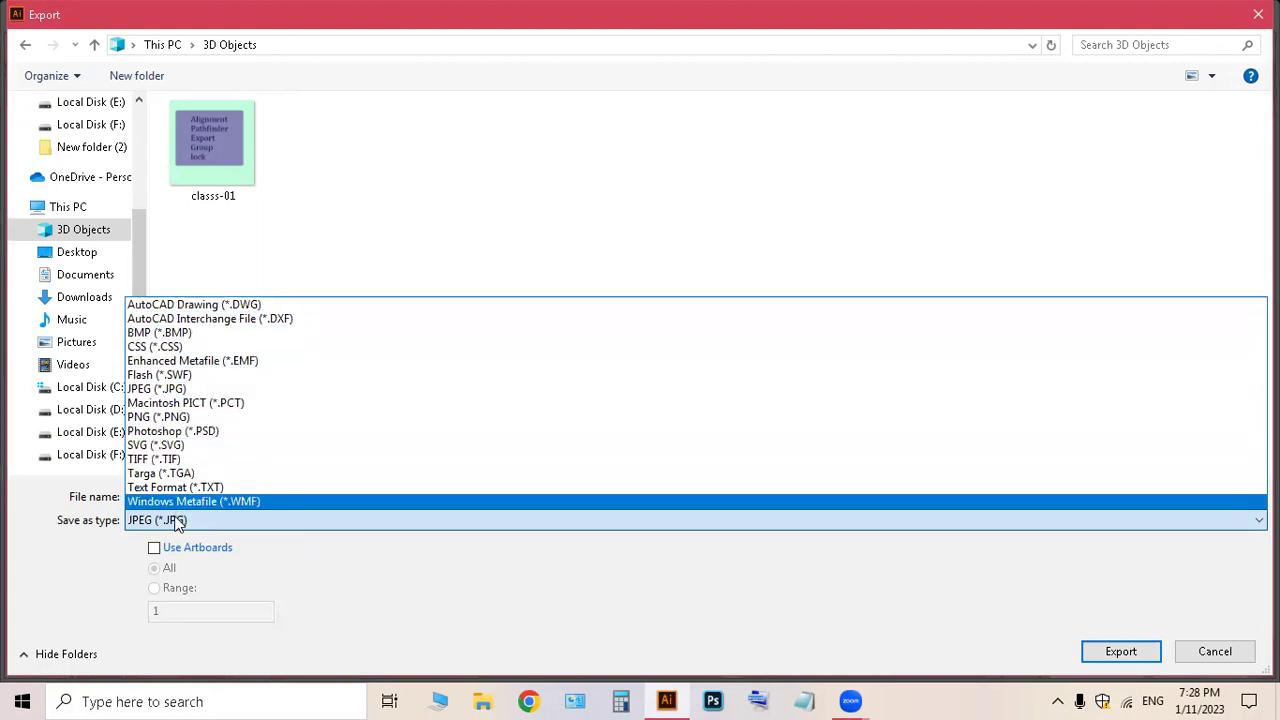
pyautogui.click(160, 391)
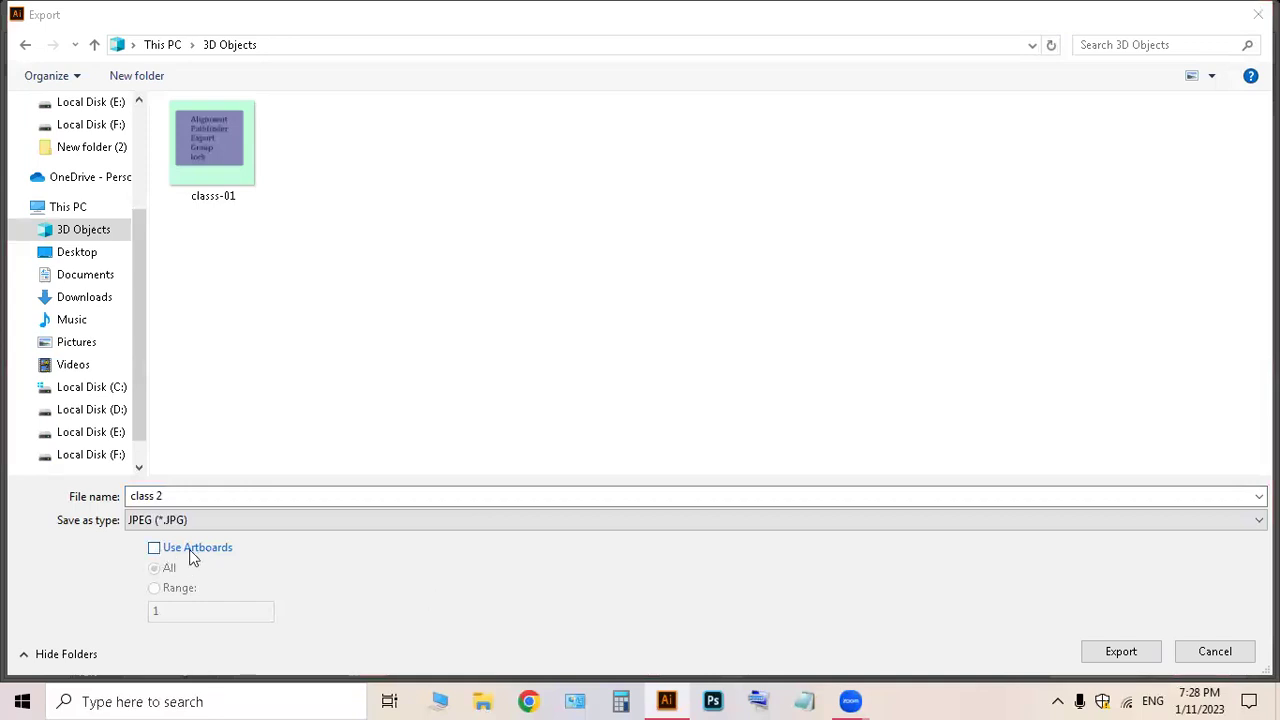
pyautogui.click(155, 551)
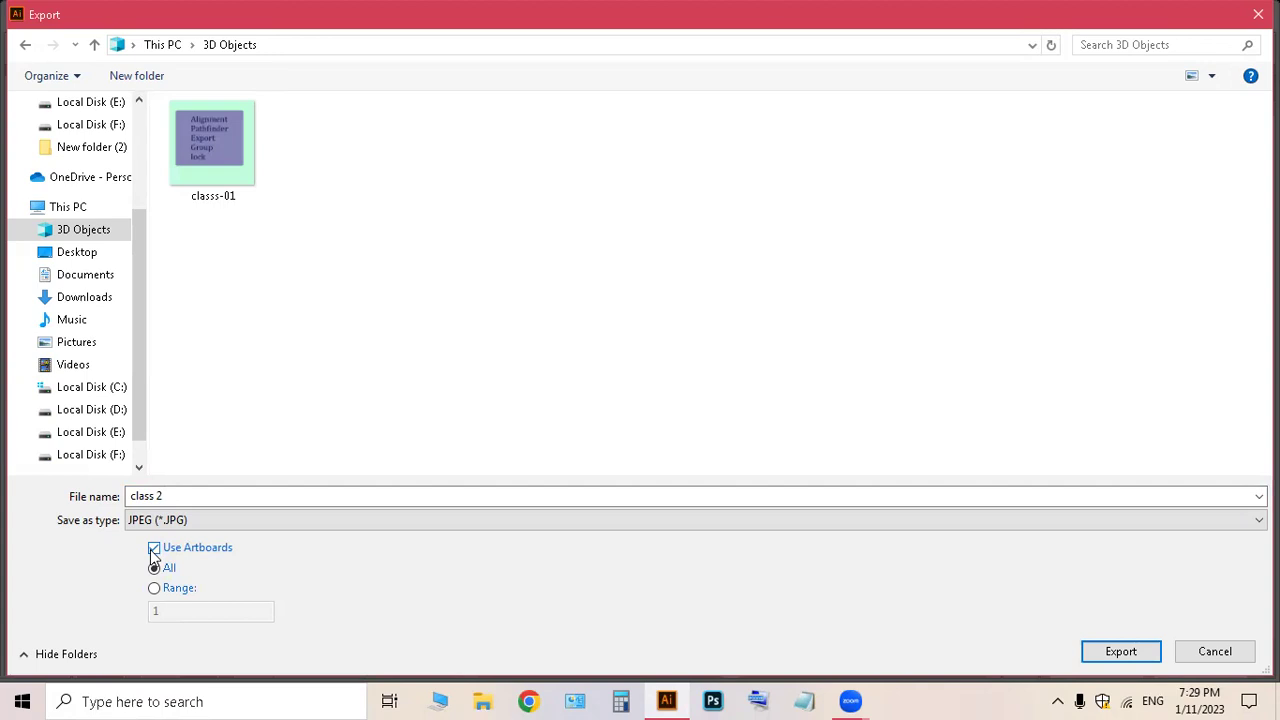
pyautogui.click(1092, 652)
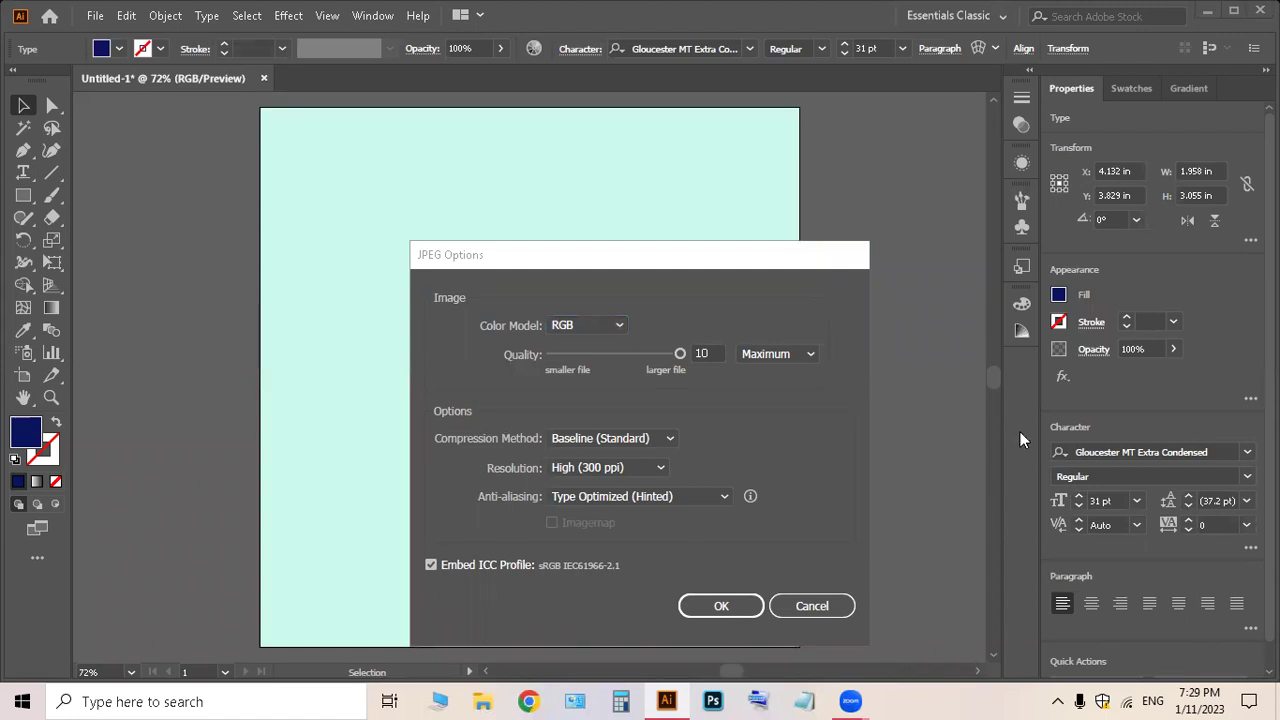
# Set the JPEG color model to RGB and keep the image quality at 10, Maximum.
pyautogui.moveTo(480, 255); pyautogui.dragTo(467, 135)
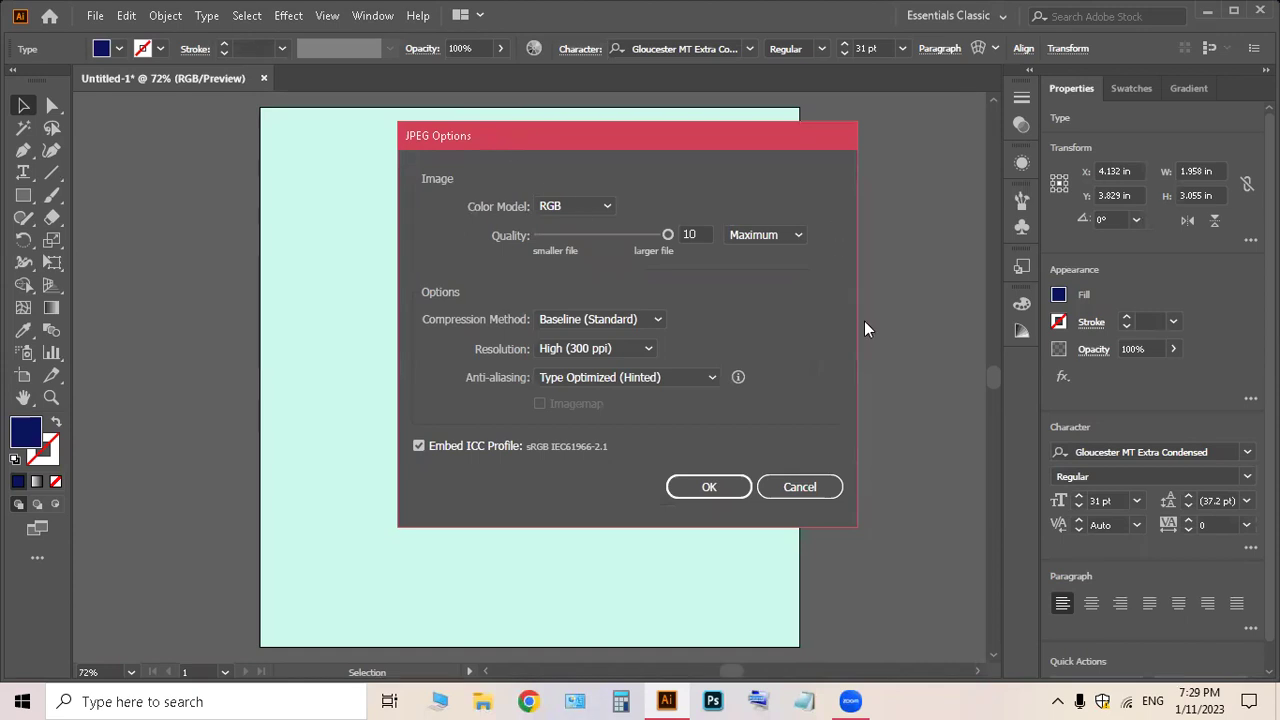
pyautogui.click(542, 208)
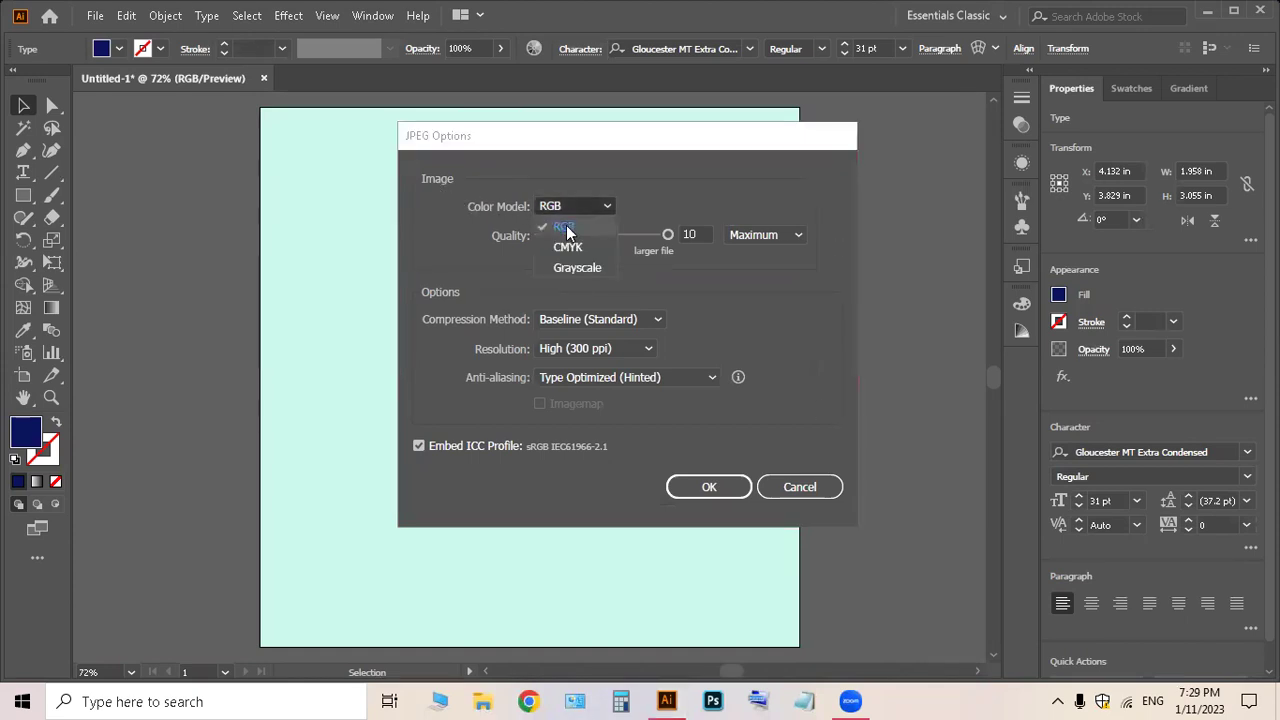
pyautogui.click(567, 229)
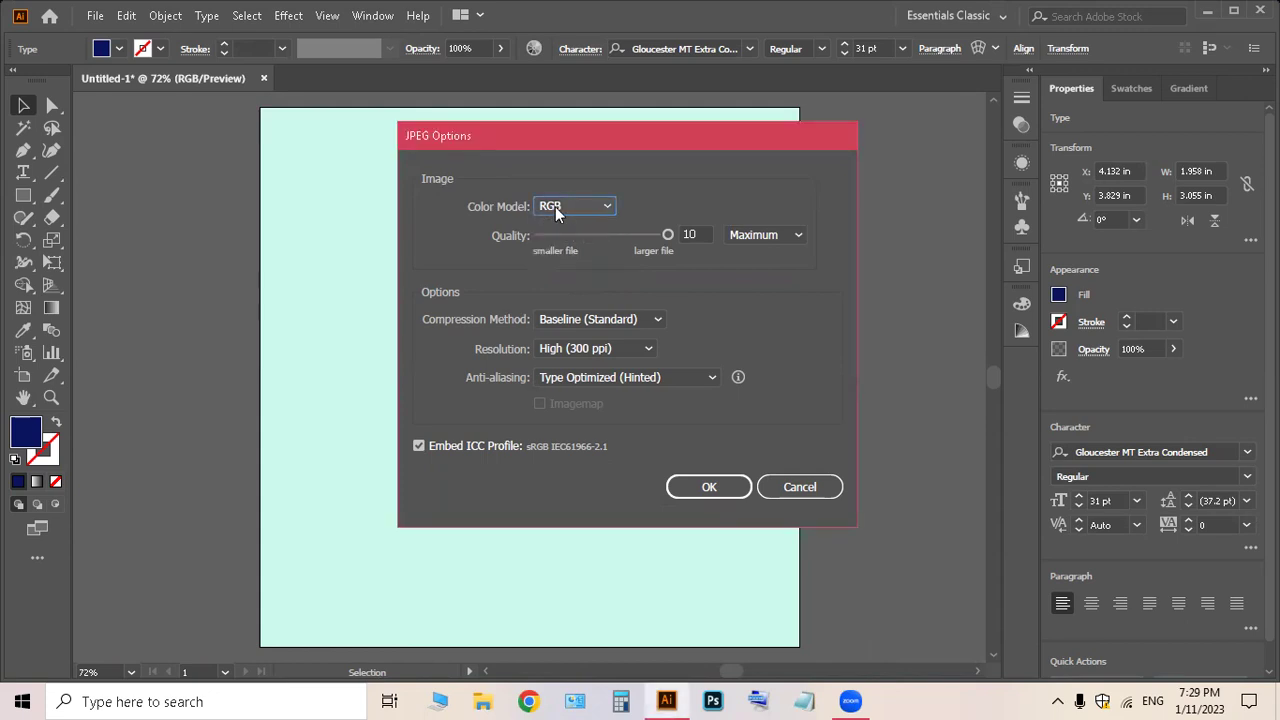
pyautogui.click(555, 206)
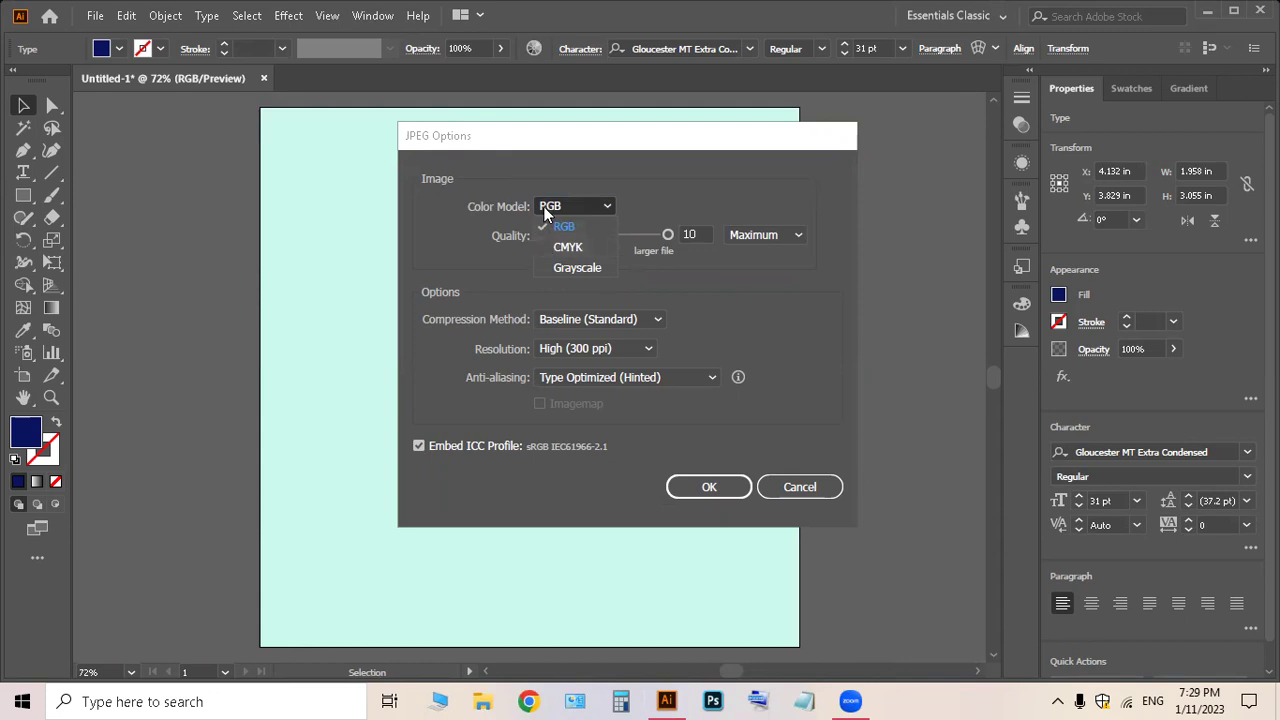
pyautogui.click(545, 212)
pyautogui.click(549, 206)
pyautogui.click(549, 201)
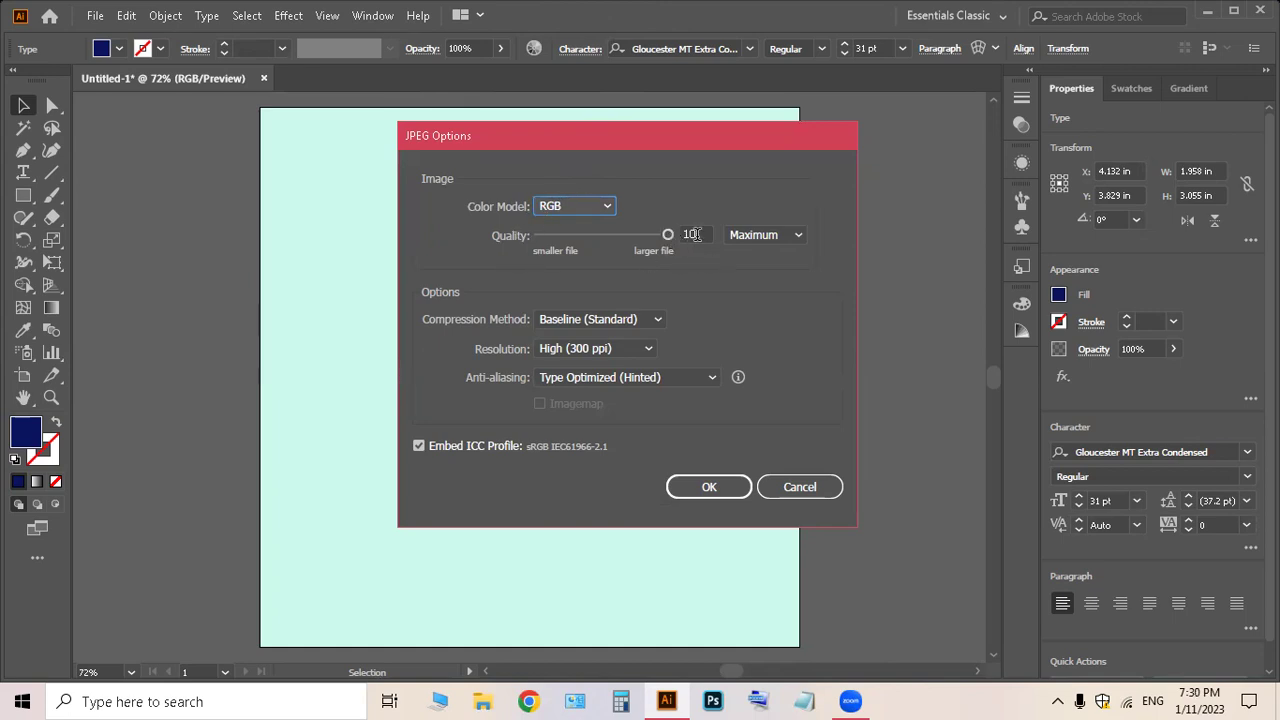
pyautogui.moveTo(669, 232); pyautogui.dragTo(679, 233)
pyautogui.click(731, 236)
pyautogui.click(731, 237)
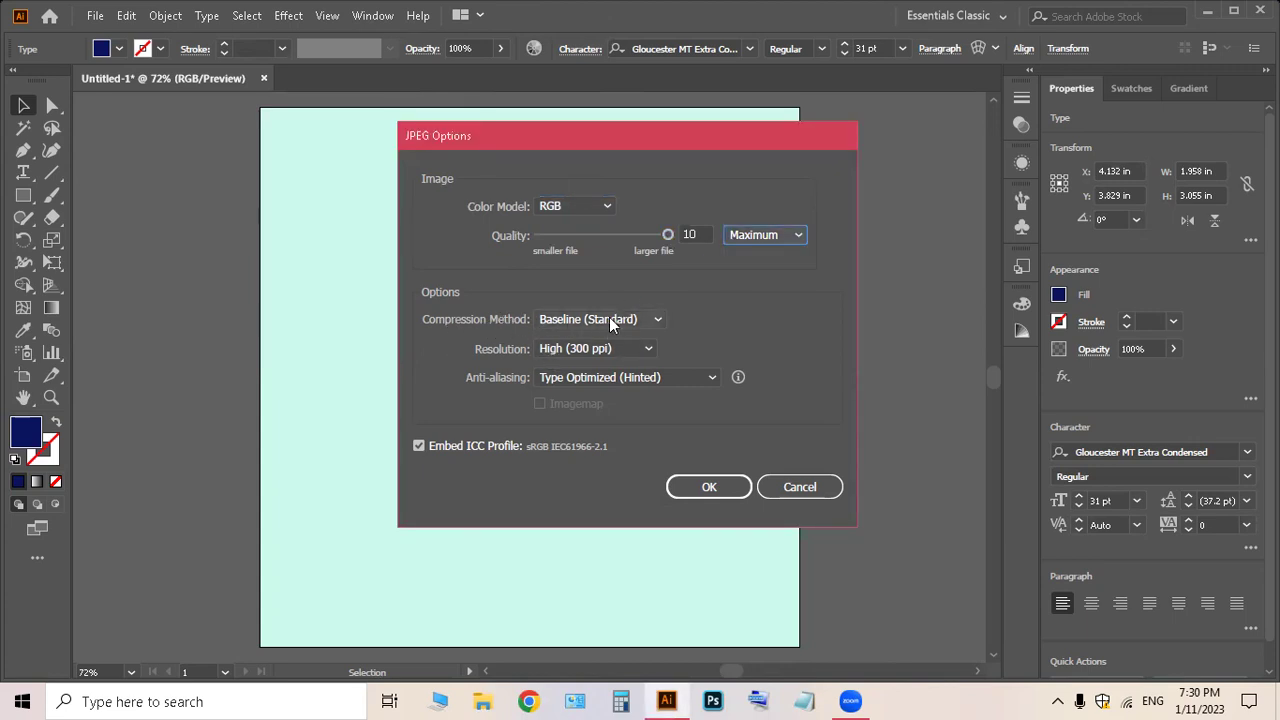
# Set the JPEG resolution to Screen (72 ppi) and complete the export.
pyautogui.click(609, 349)
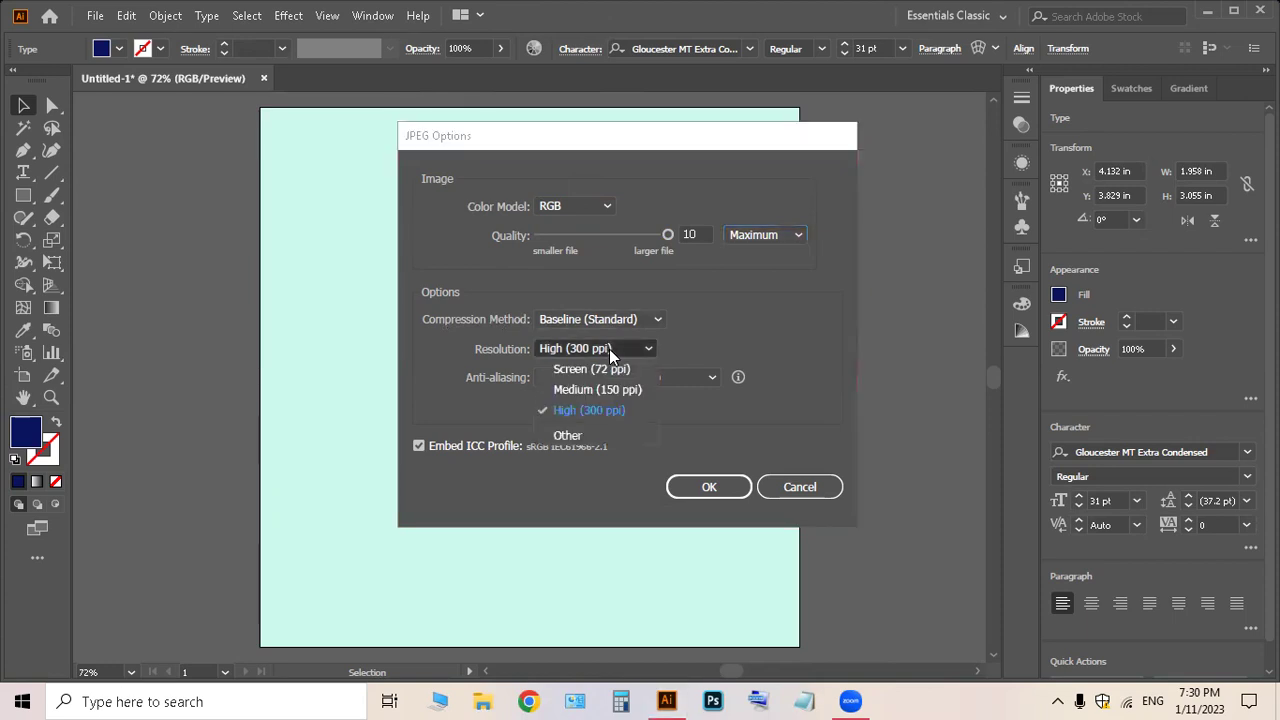
pyautogui.click(617, 366)
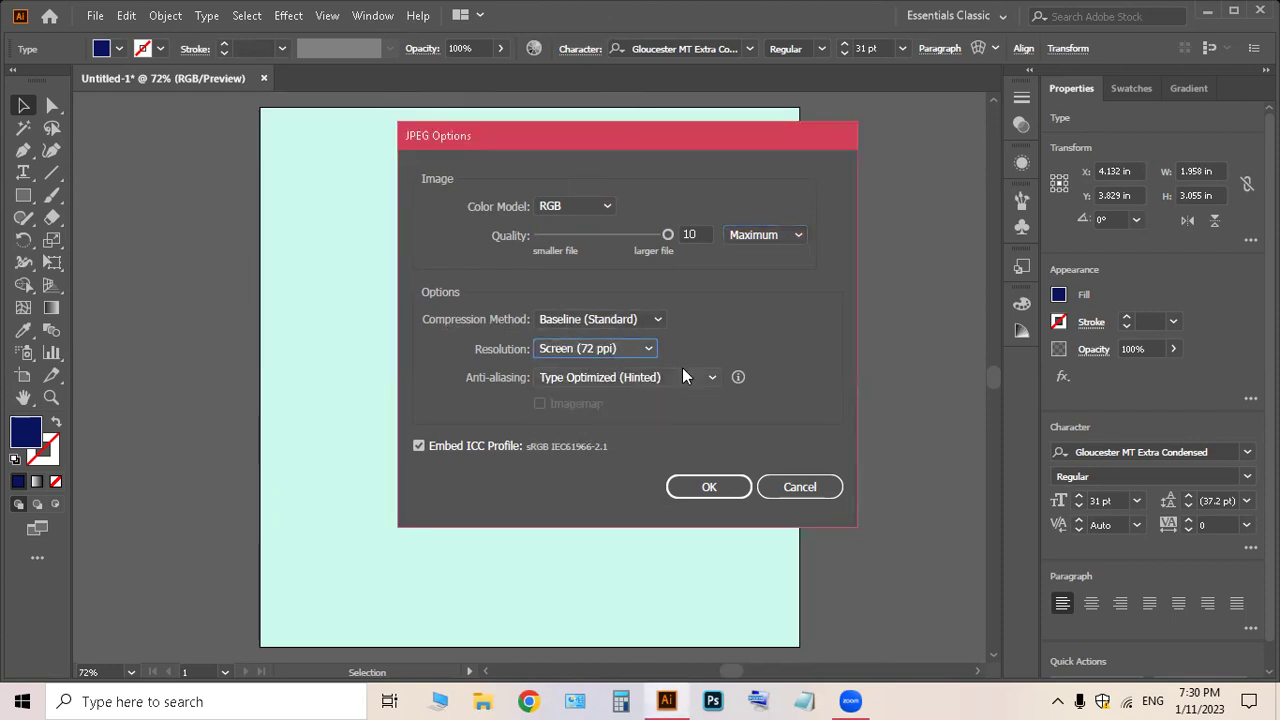
pyautogui.click(697, 489)
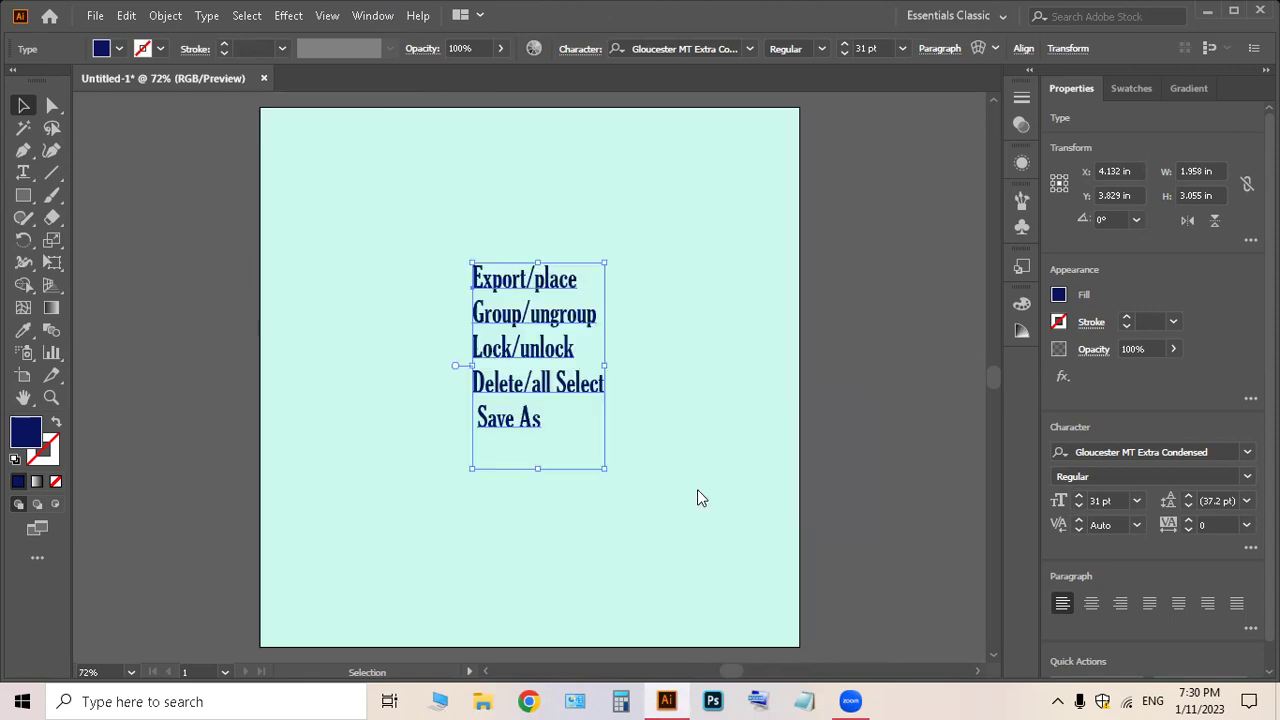
# Minimize Illustrator, browse to the 3D Objects folder in File Explorer and open the exported class 2-01 image to check it.
pyautogui.click(1208, 12)
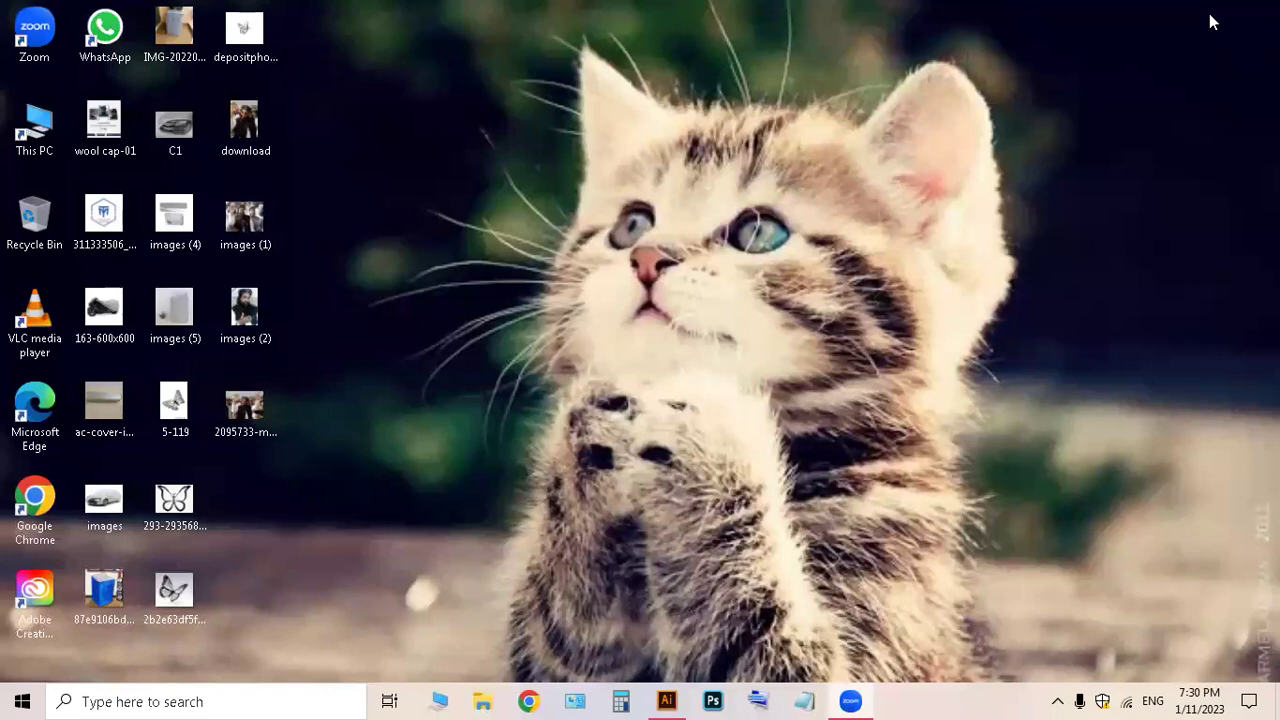
pyautogui.doubleClick(44, 128)
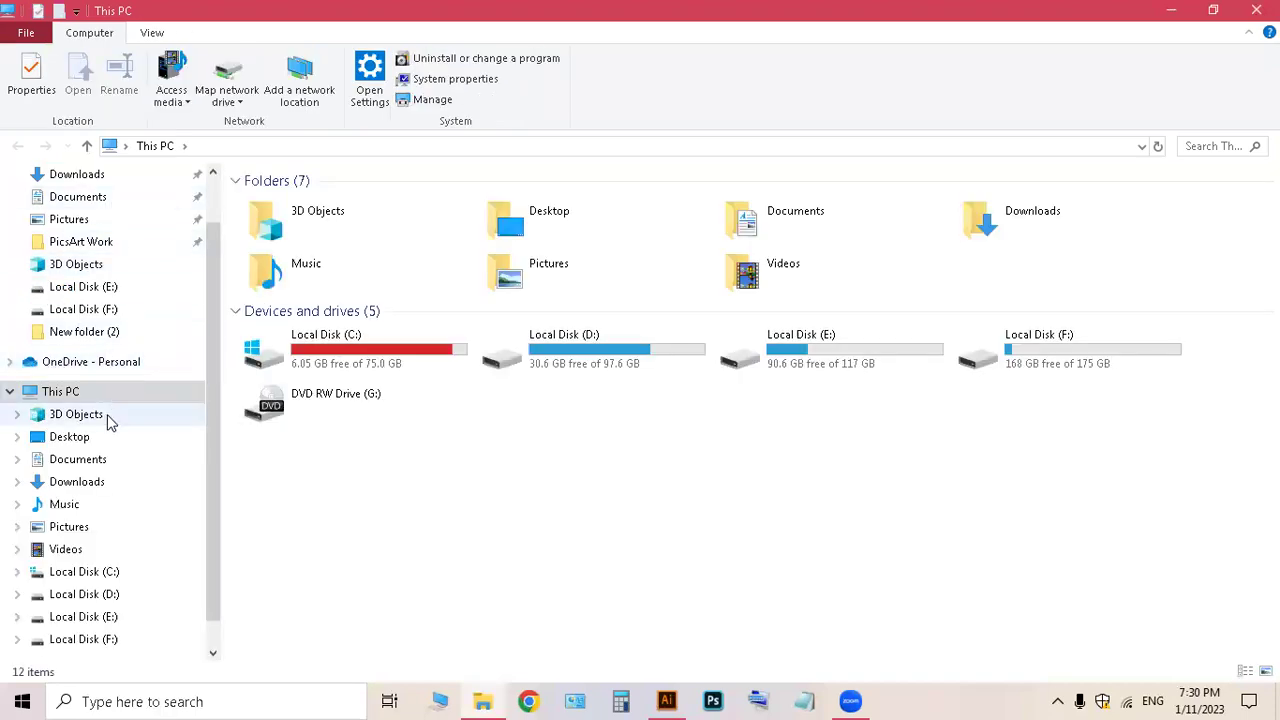
pyautogui.click(107, 414)
pyautogui.click(298, 255)
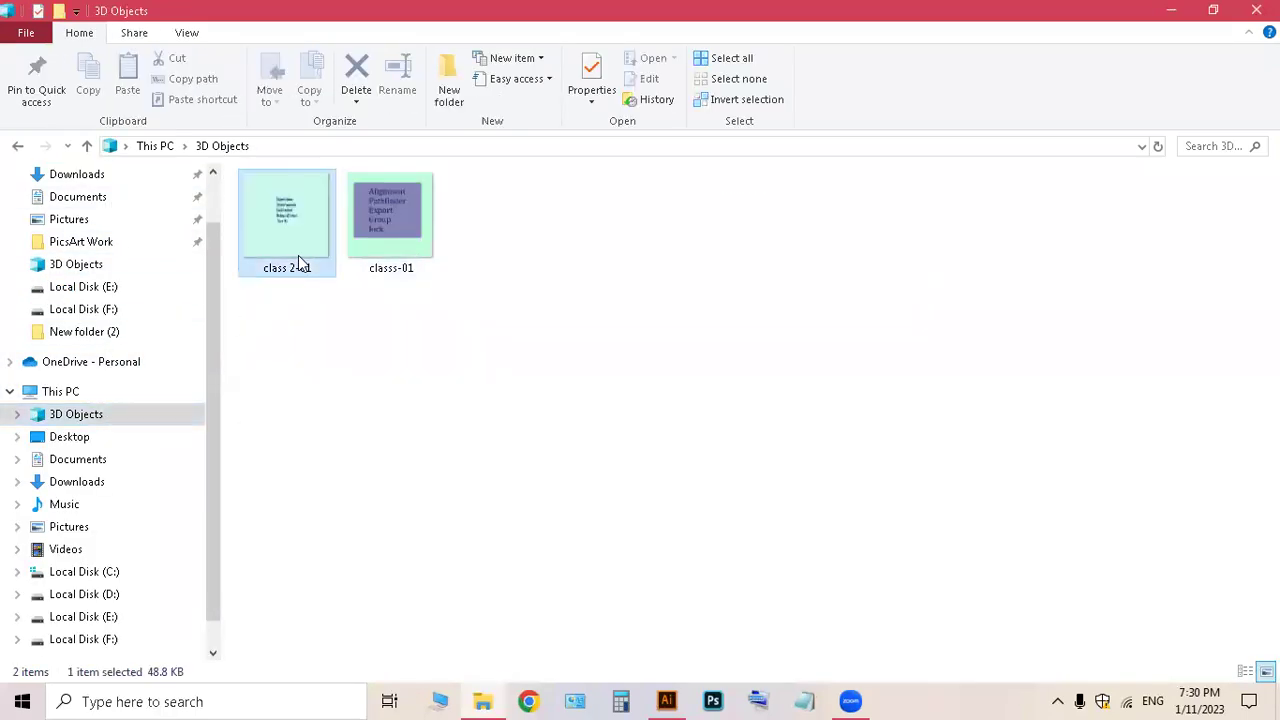
pyautogui.doubleClick(298, 256)
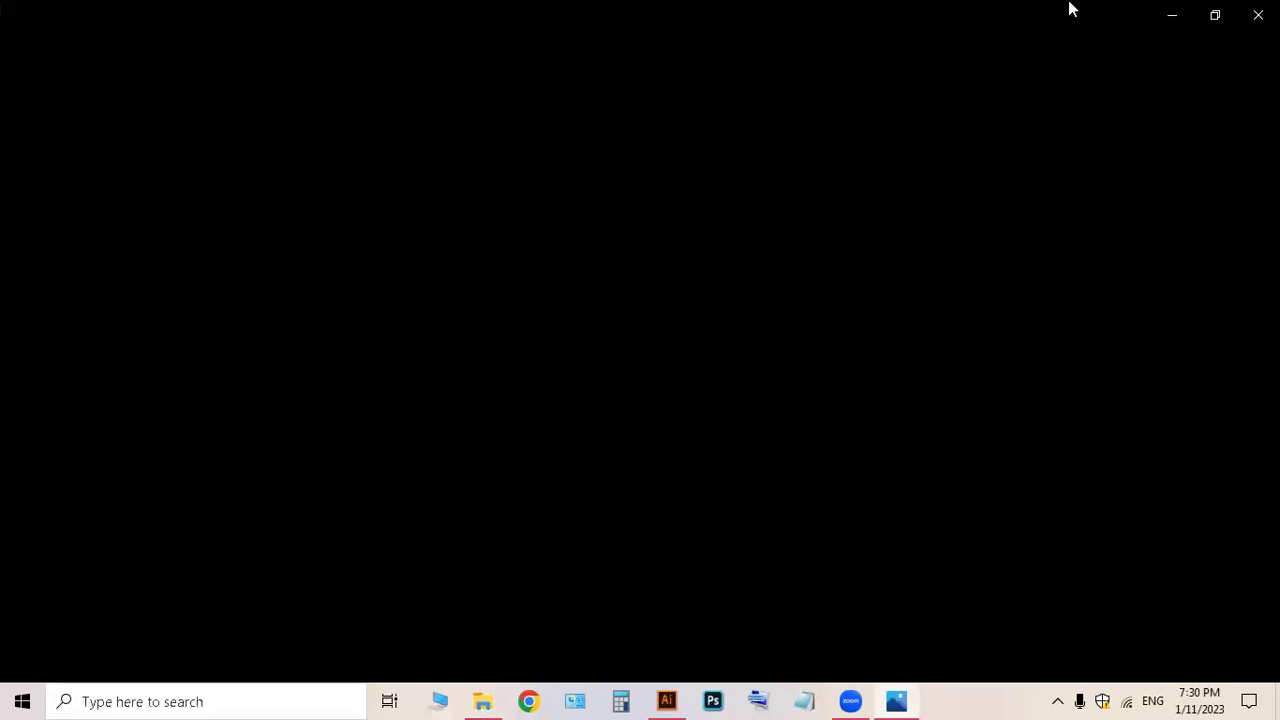
# Switch back to Illustrator and move the text block slightly up and left, to about X 4.06 in, Y 3.58 in.
pyautogui.moveTo(672, 694)
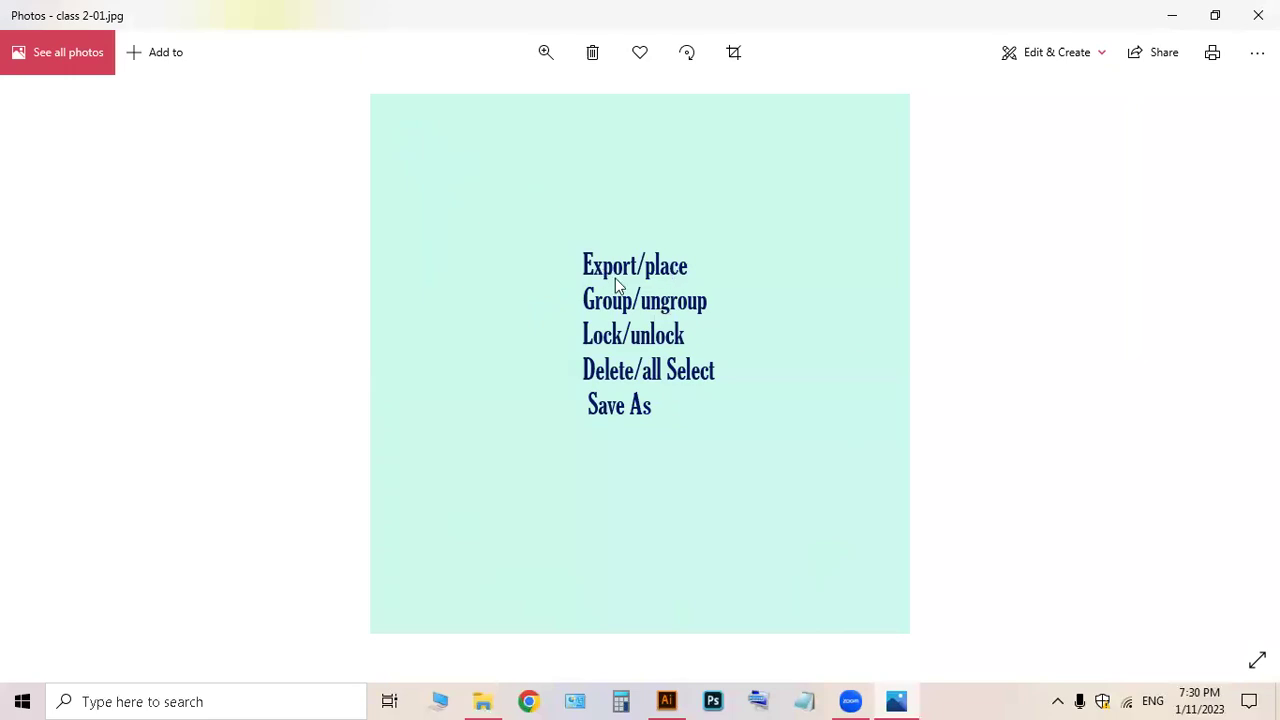
pyautogui.click(668, 700)
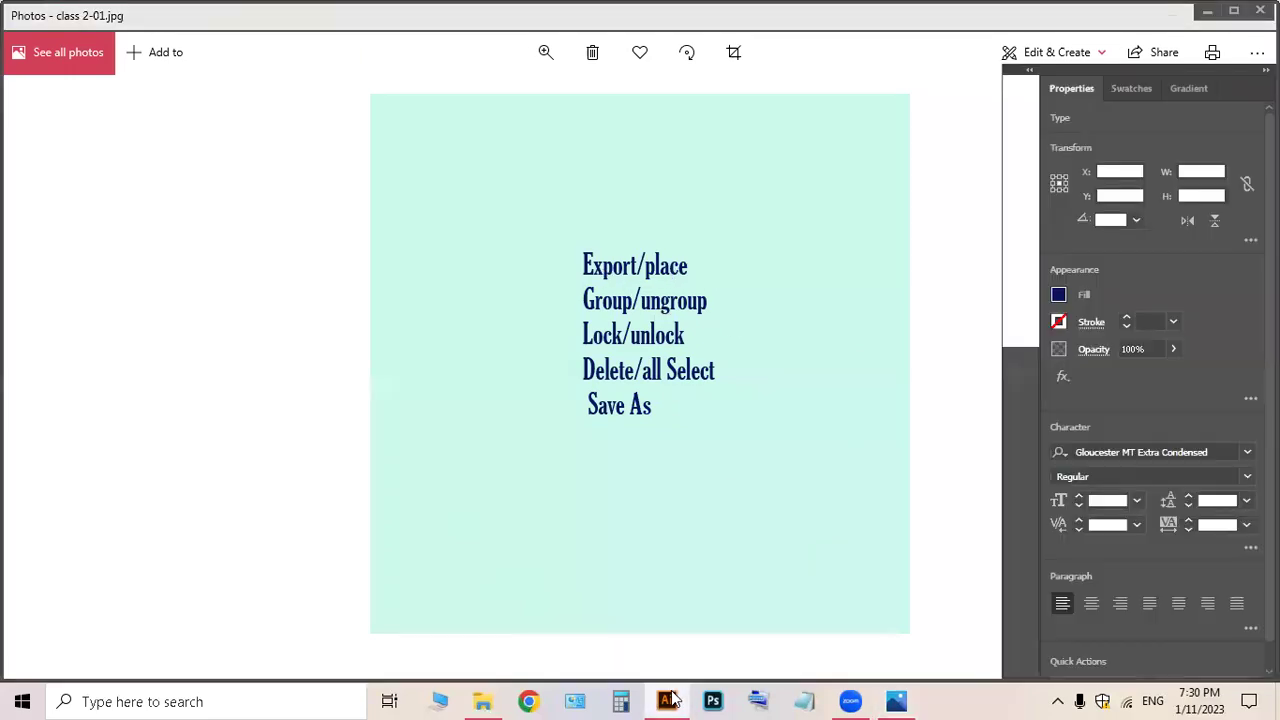
pyautogui.click(627, 423)
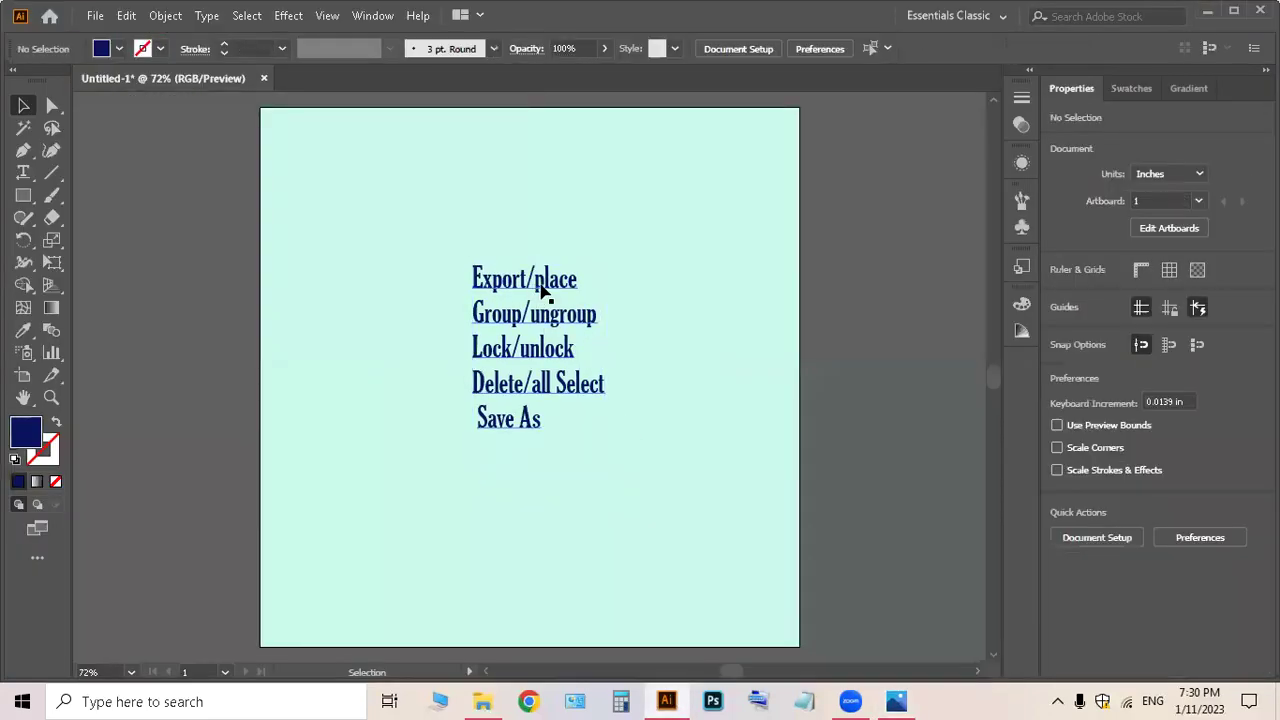
pyautogui.moveTo(533, 317); pyautogui.dragTo(497, 421)
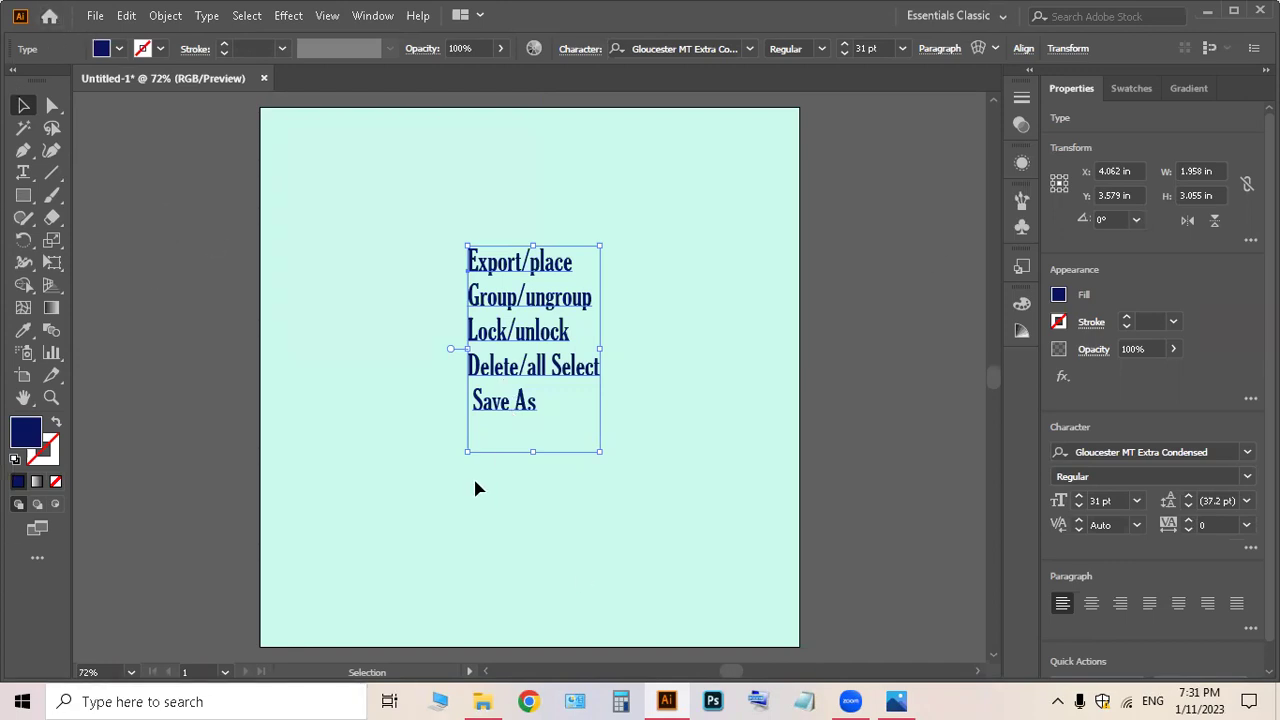
# Begin saving the document as a new file in the 3D Objects folder, with the file name class.
pyautogui.click(95, 15)
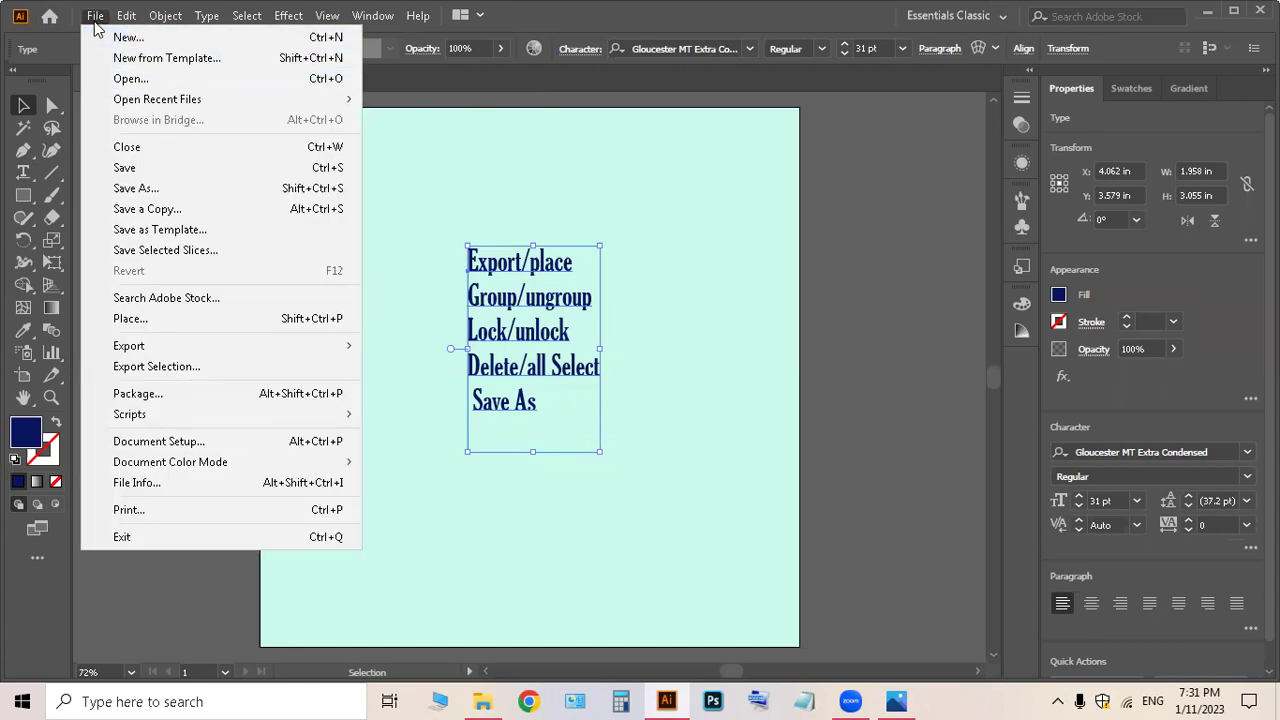
pyautogui.click(113, 190)
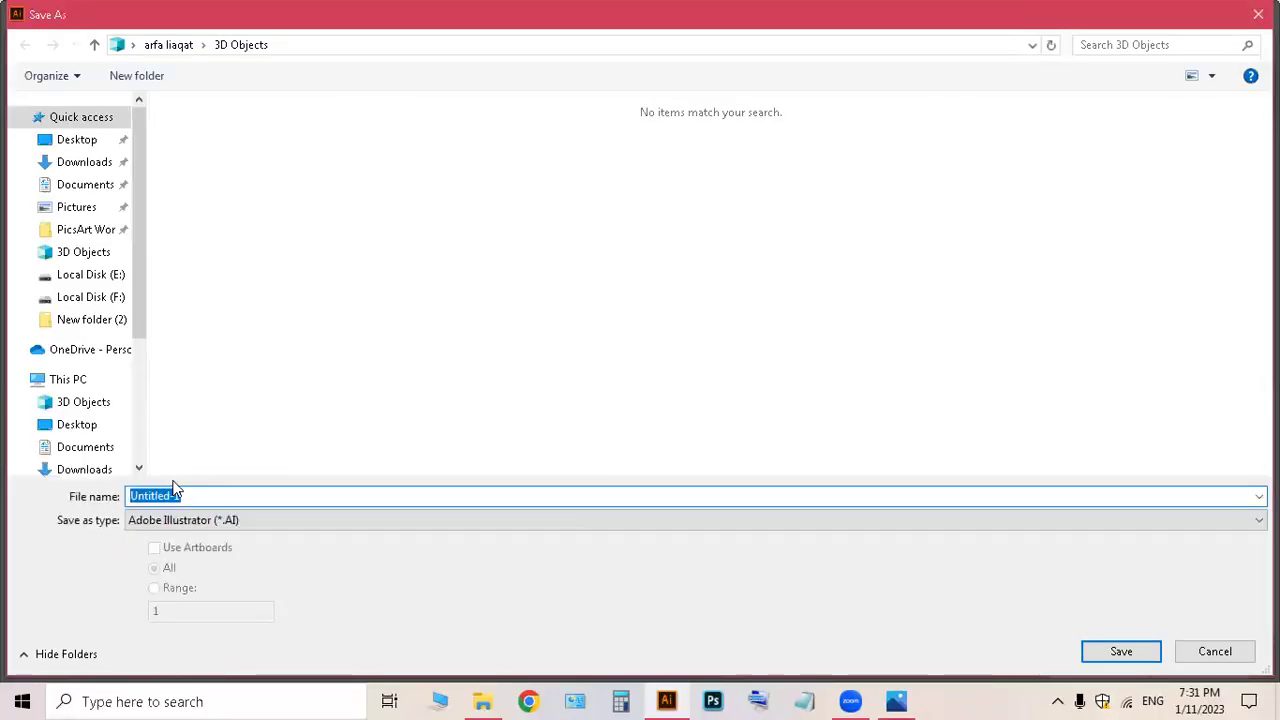
pyautogui.press('BackSpace')
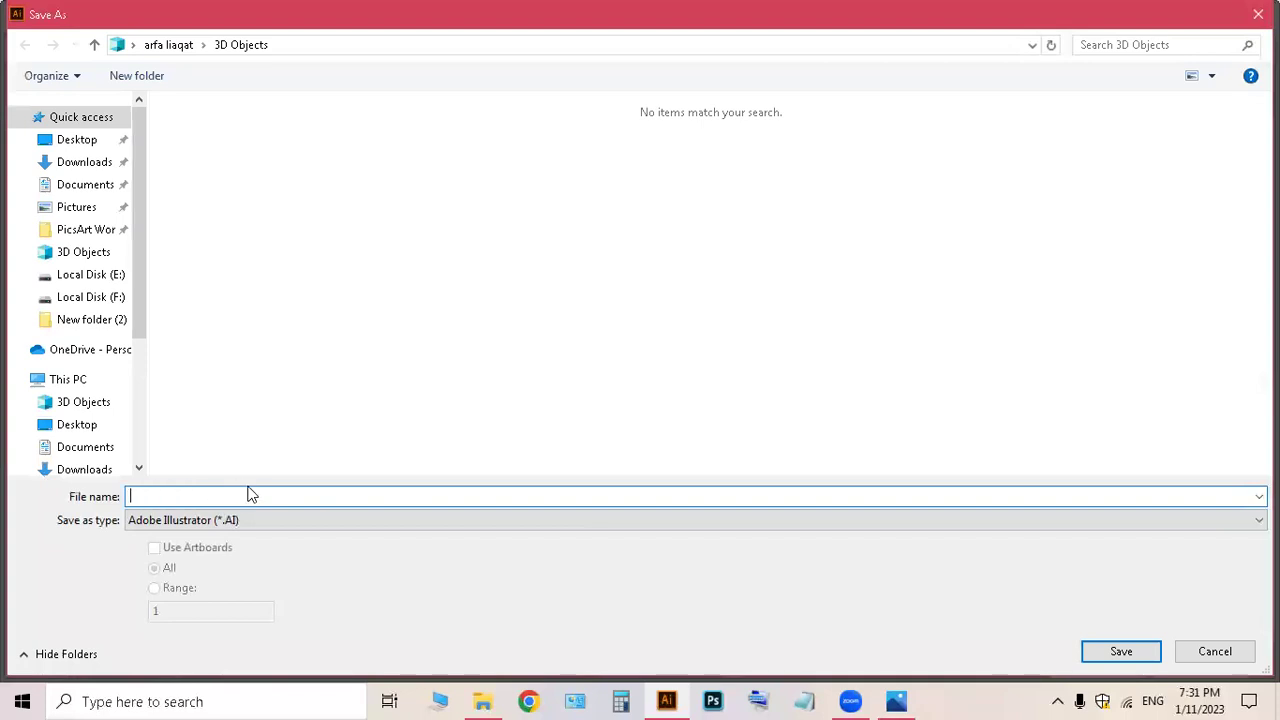
pyautogui.write('class')
pyautogui.click(422, 397)
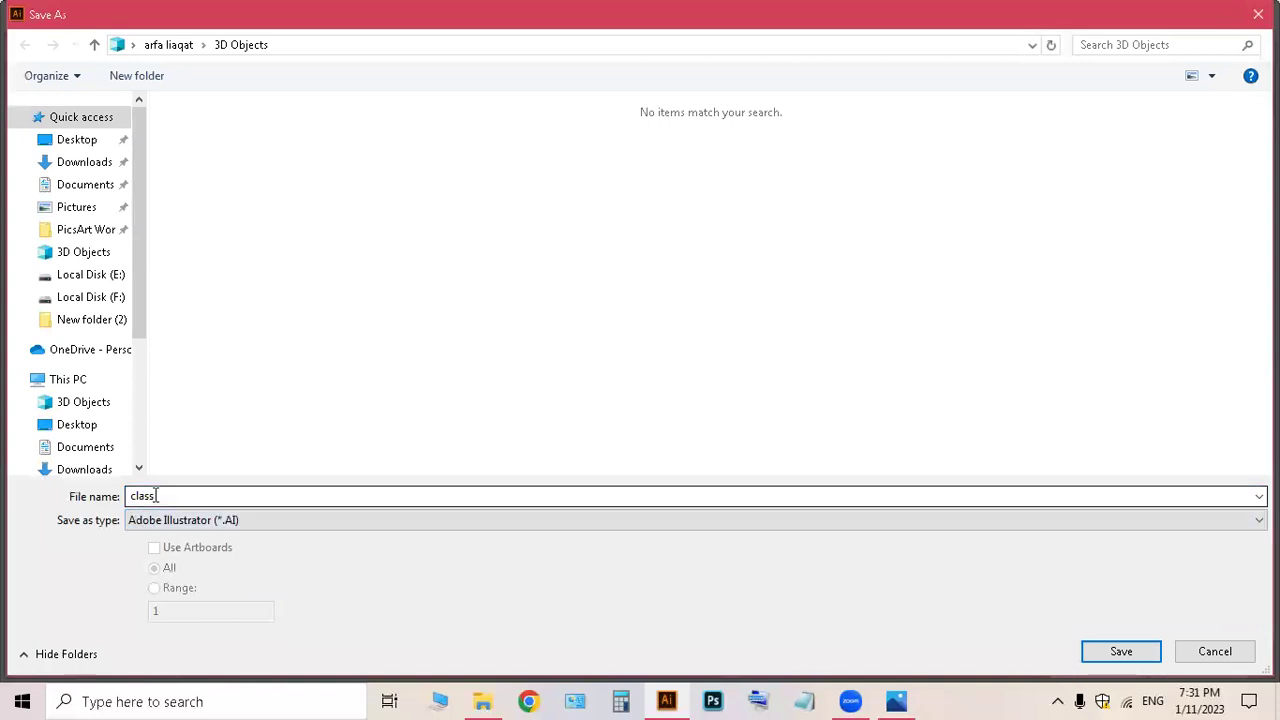
# Glance at the exported image in Photos, return to the save dialog and save the file in Adobe Illustrator (*.AI) format.
pyautogui.moveTo(895, 700)
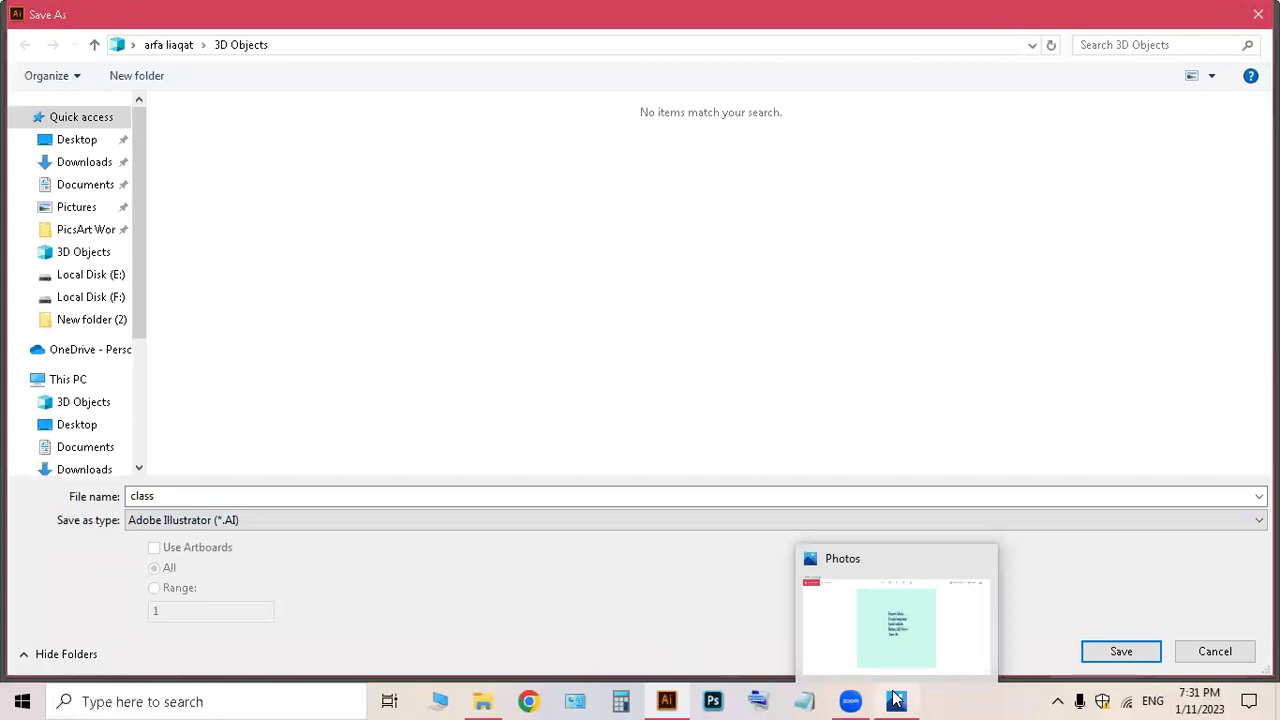
pyautogui.click(895, 700)
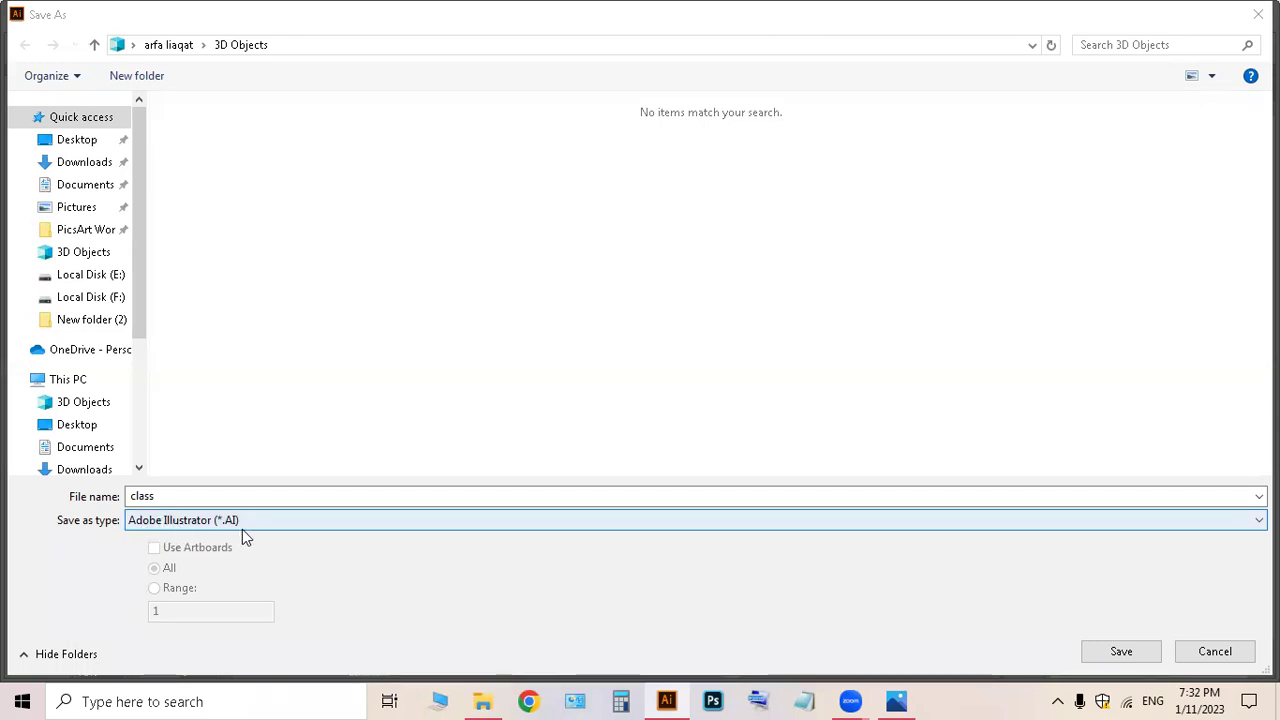
pyautogui.click(306, 522)
pyautogui.click(306, 522)
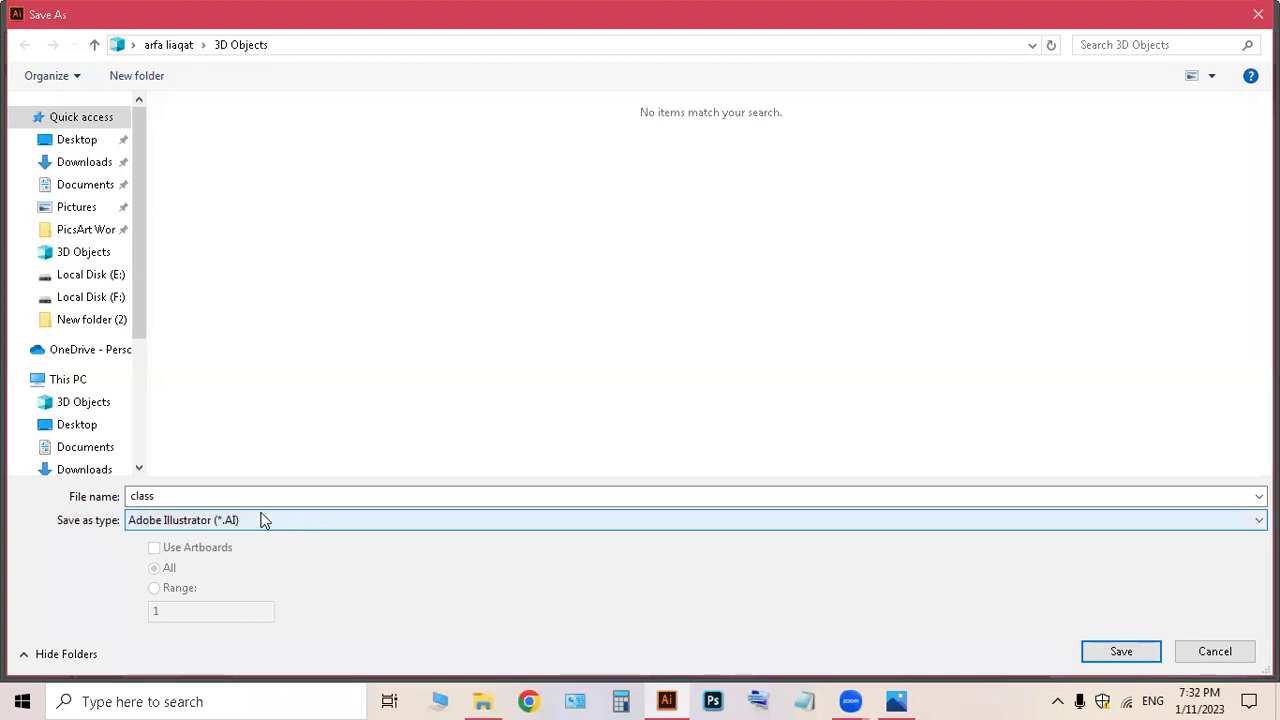
pyautogui.click(212, 522)
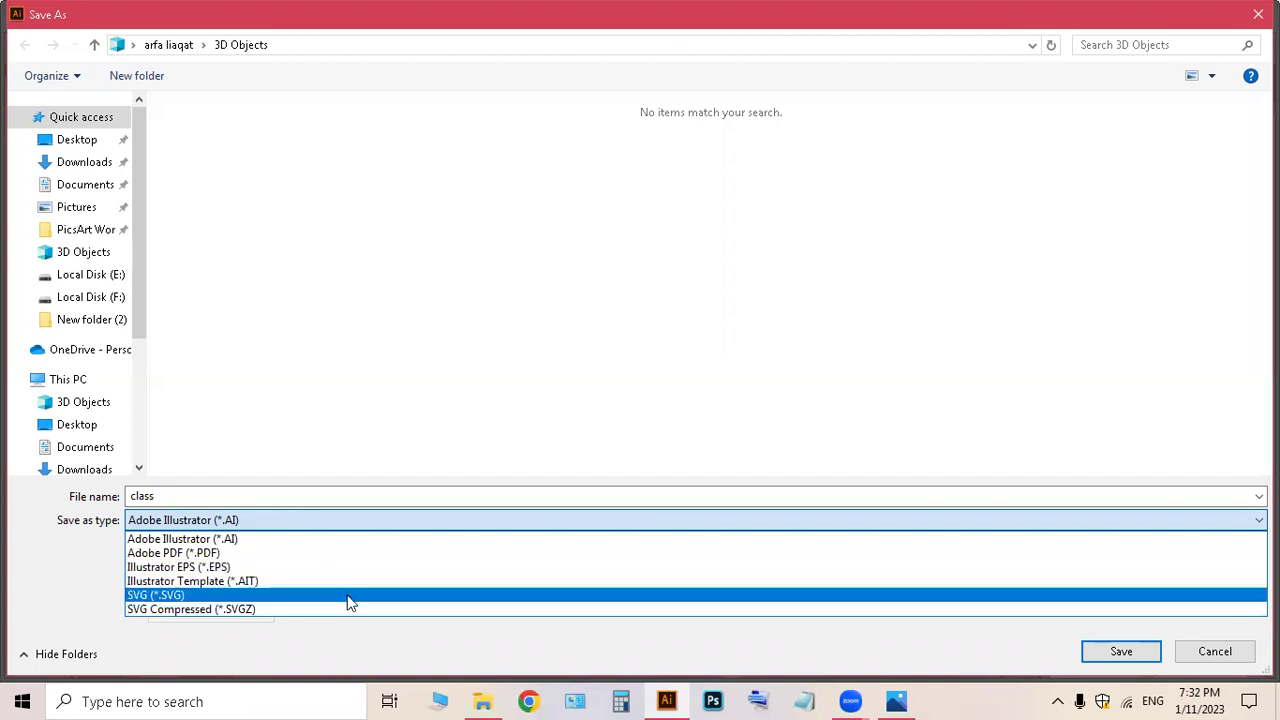
pyautogui.click(214, 499)
pyautogui.click(225, 524)
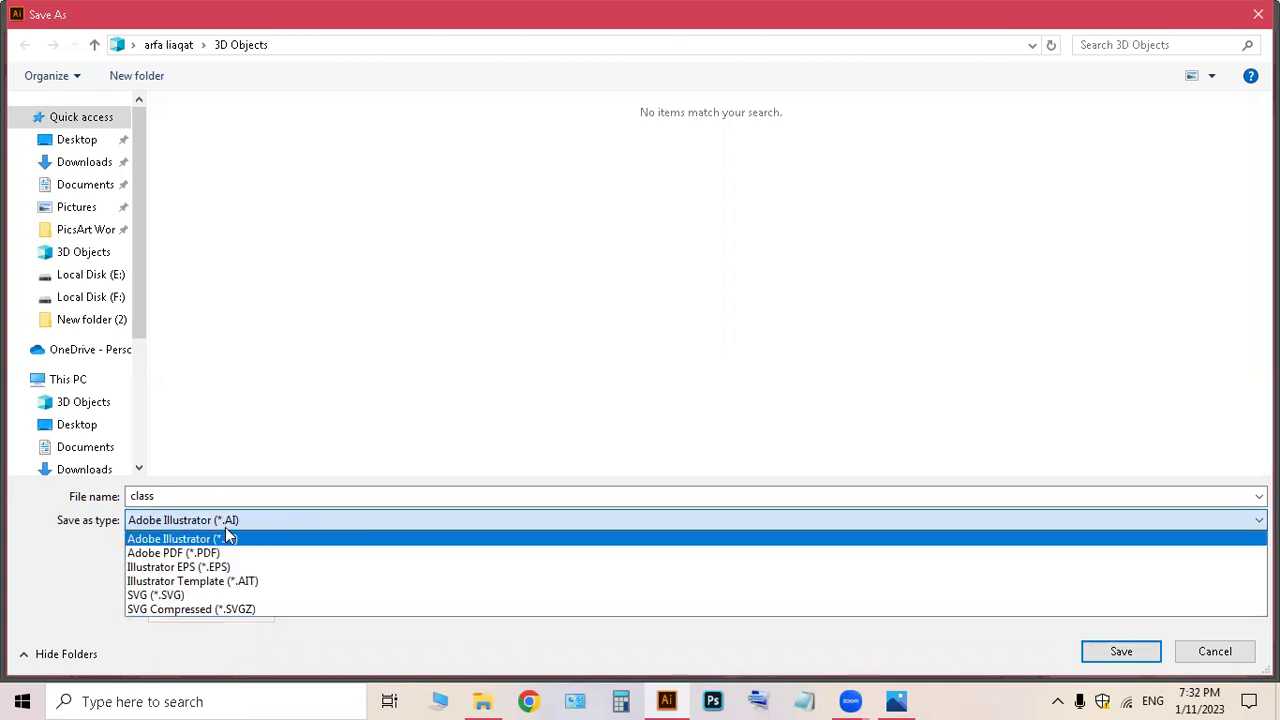
pyautogui.click(144, 541)
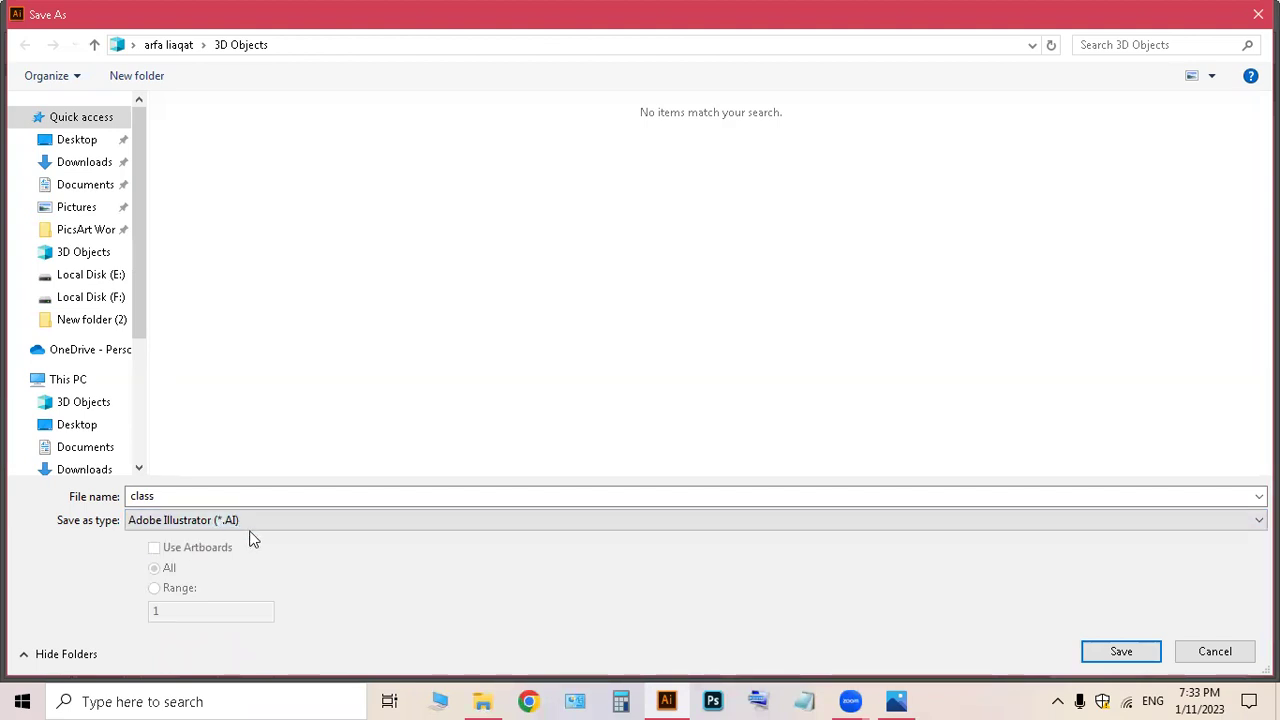
pyautogui.click(1108, 658)
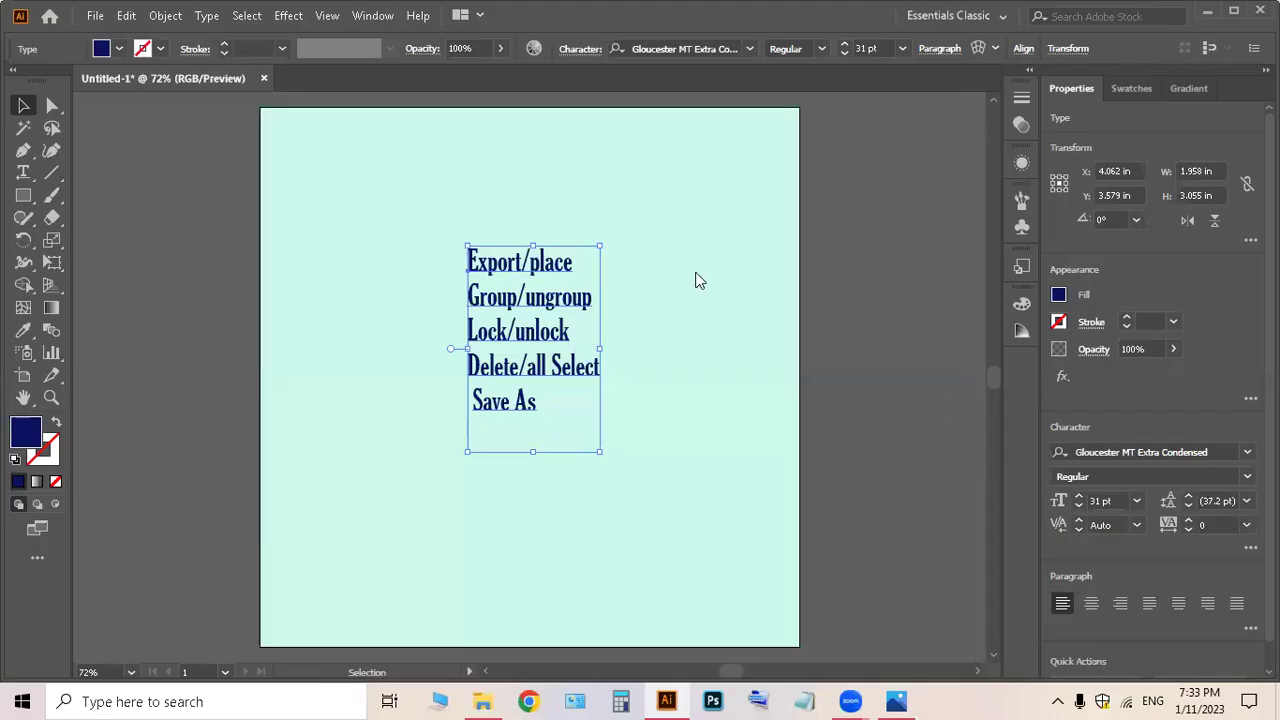
# Switch to File Explorer and refresh the 3D Objects folder to look for the saved file.
pyautogui.click(495, 699)
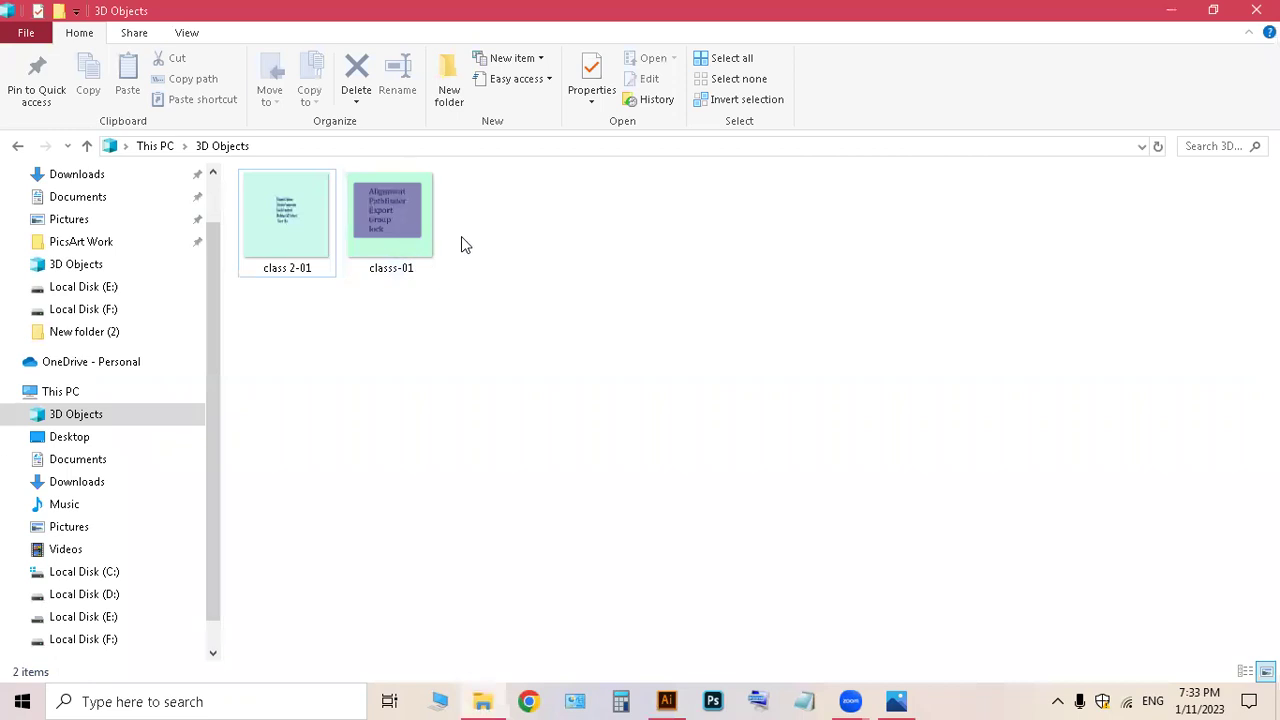
pyautogui.rightClick(752, 196)
pyautogui.click(776, 257)
# Return to Illustrator and confirm the Illustrator options with the version kept at Illustrator 2020.
pyautogui.click(670, 700)
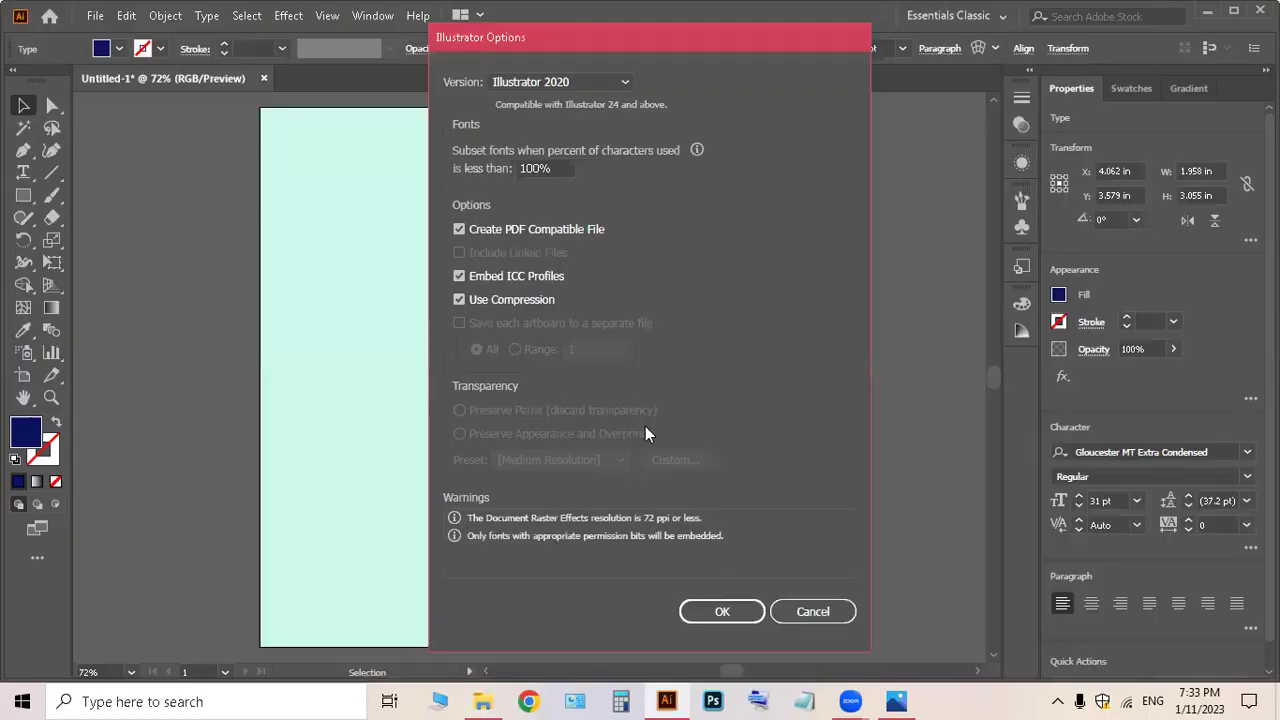
pyautogui.moveTo(532, 49); pyautogui.dragTo(501, 33)
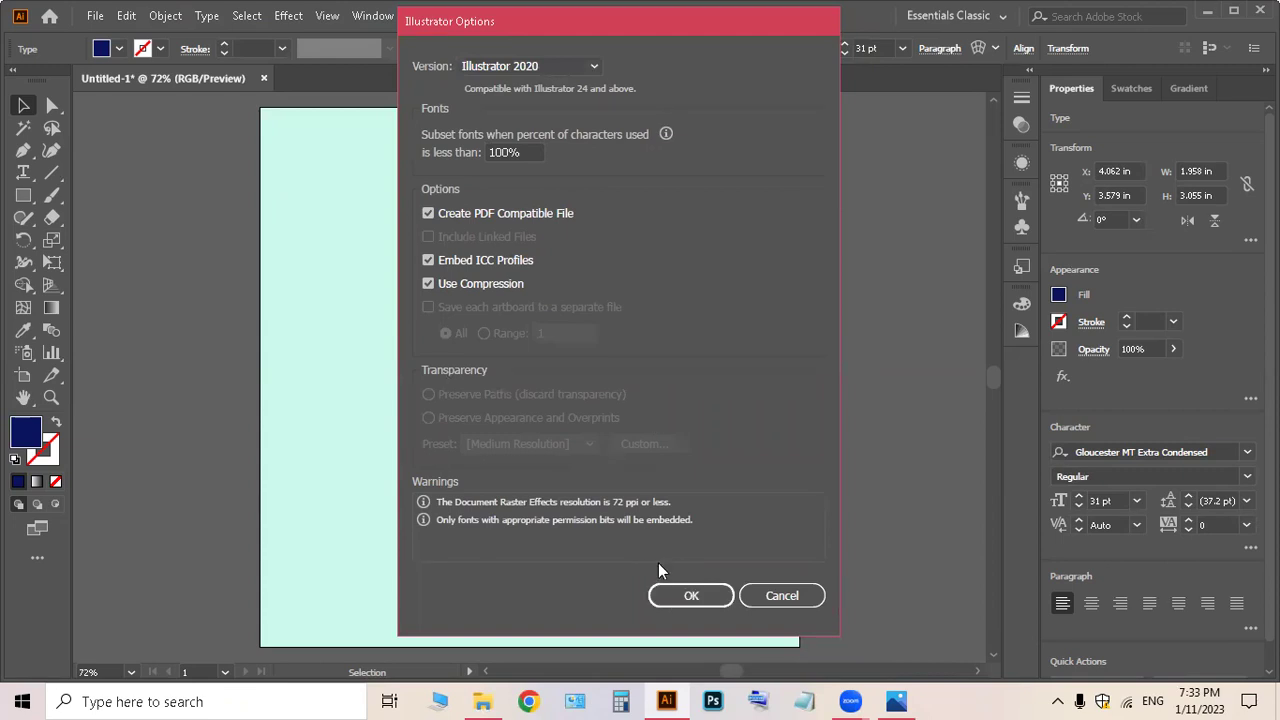
pyautogui.click(686, 597)
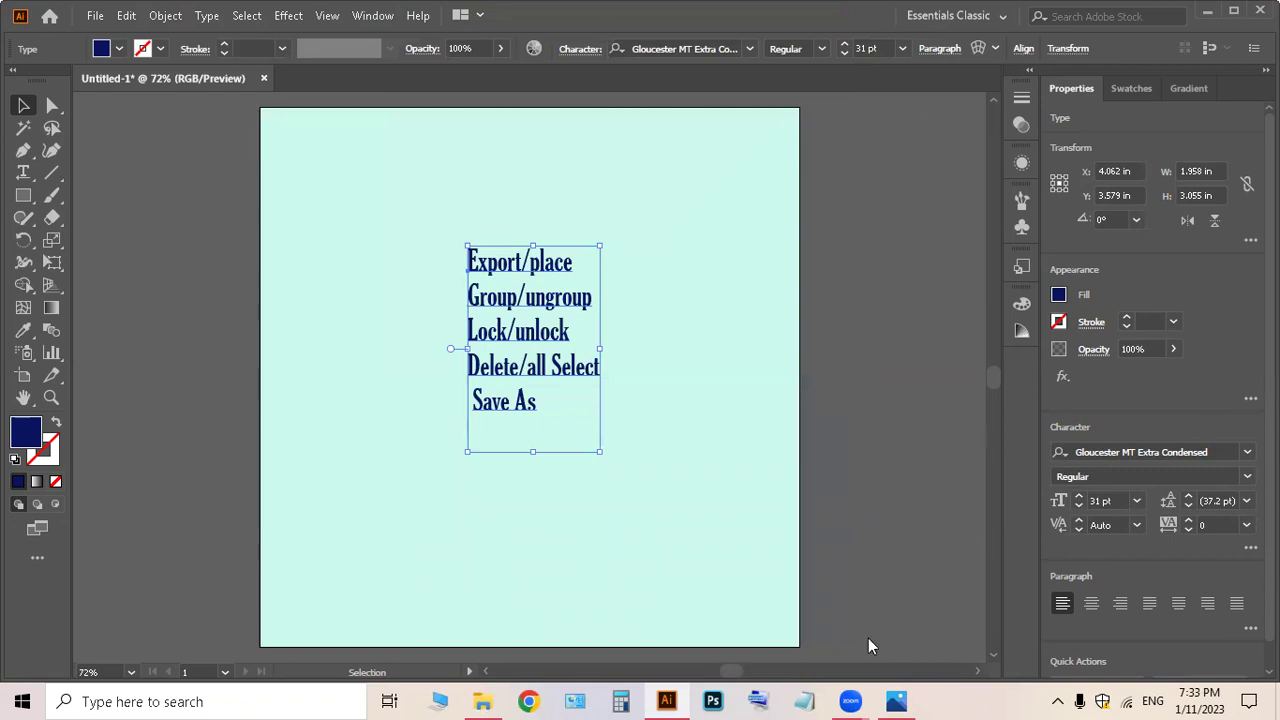
# Check the 3D Objects folder in File Explorer again for the saved Illustrator file, and return to Illustrator.
pyautogui.click(482, 701)
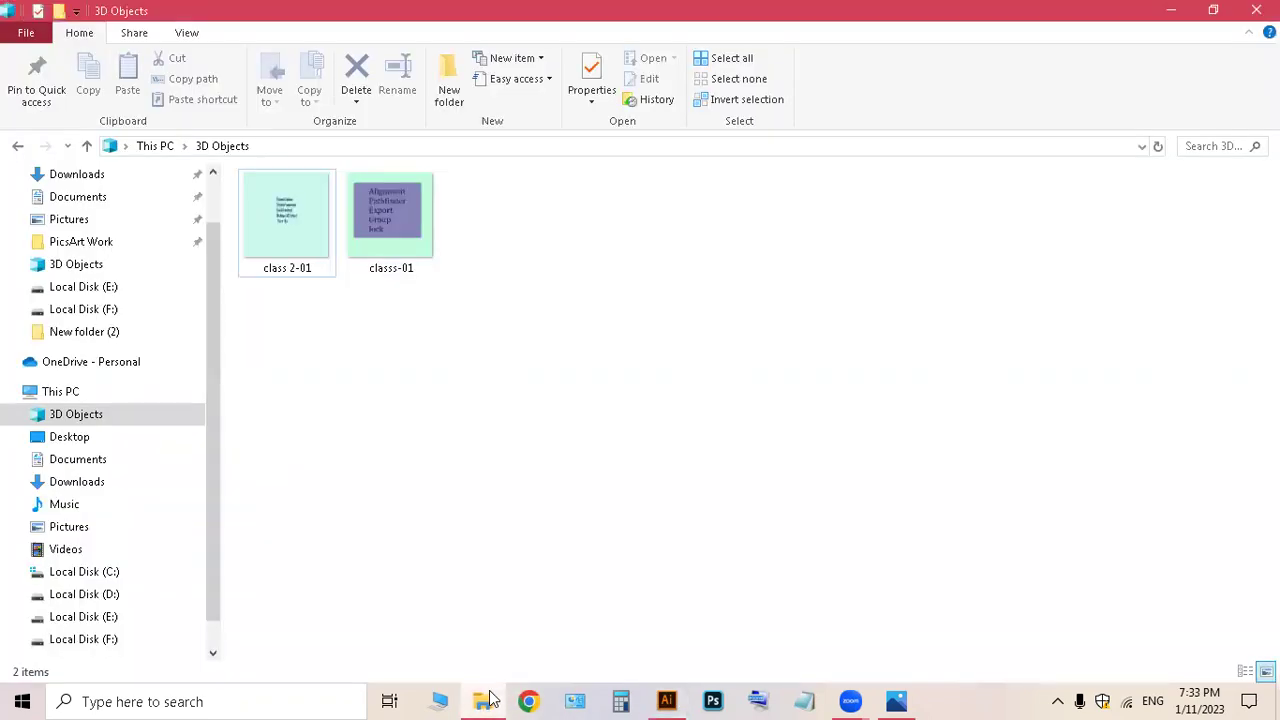
pyautogui.rightClick(456, 510)
pyautogui.press('w')
pyautogui.click(502, 252)
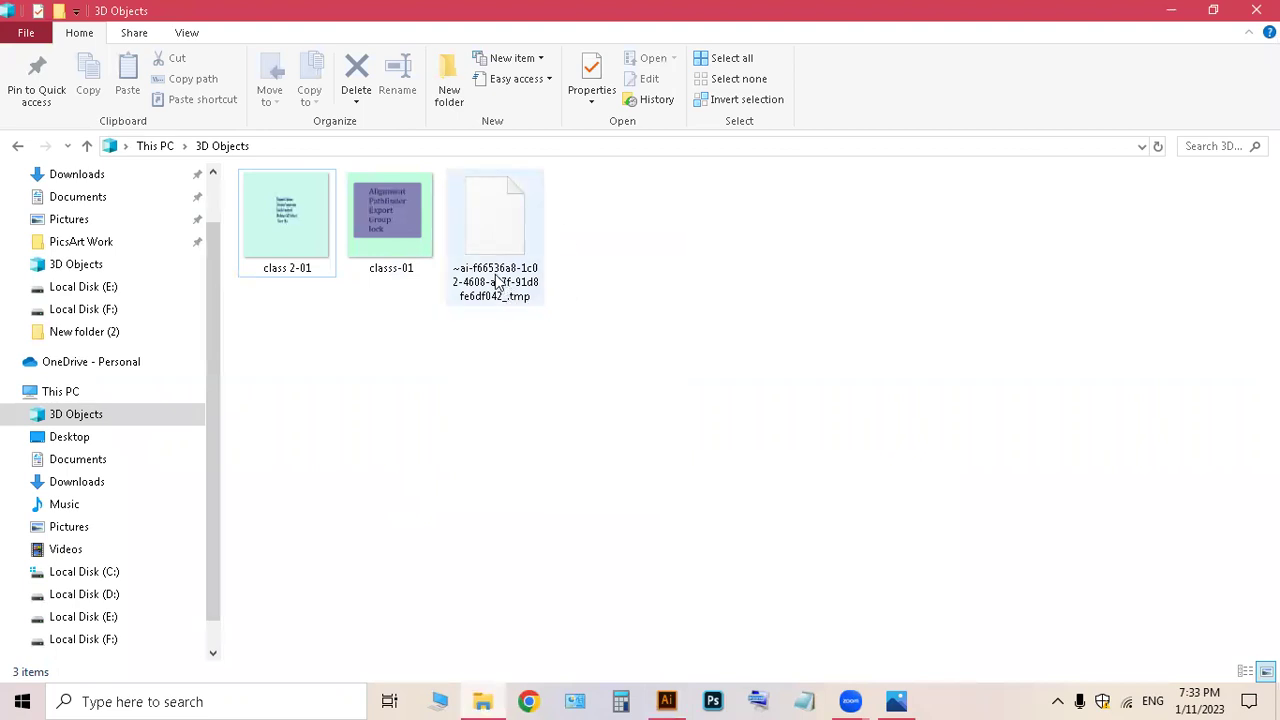
pyautogui.click(1170, 18)
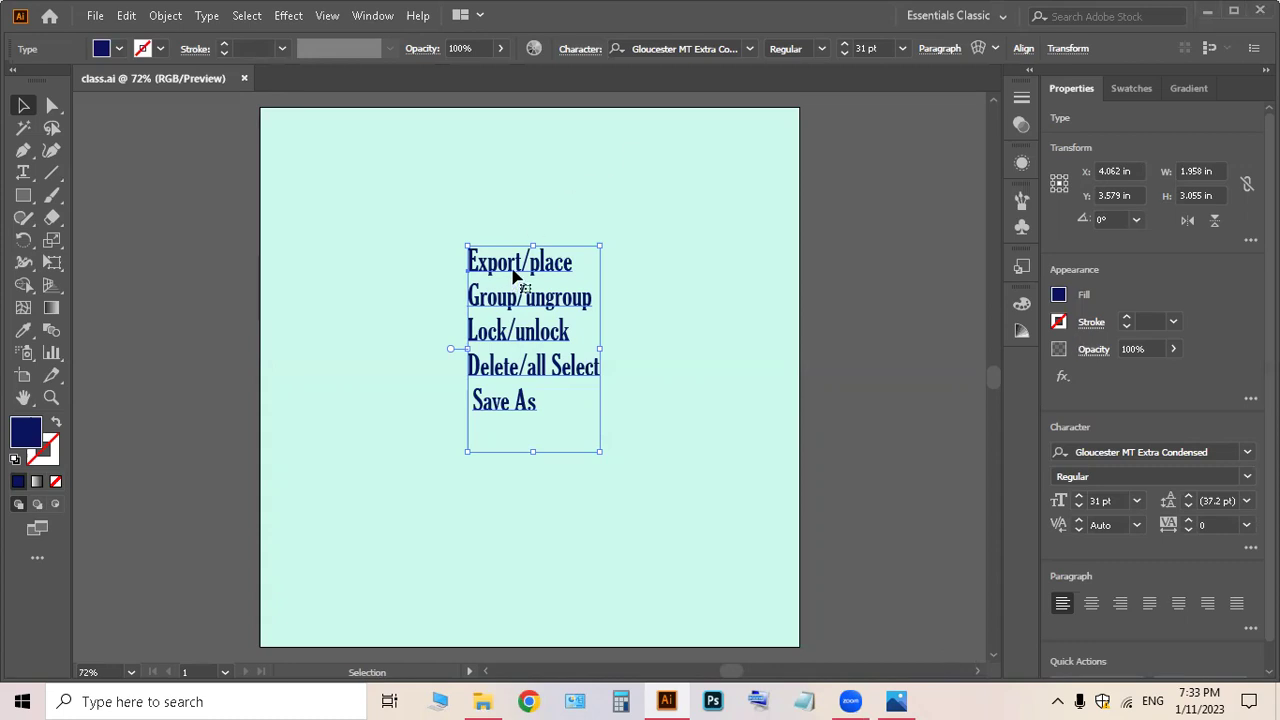
# Move the text block off the artboard onto the empty canvas to its left.
pyautogui.moveTo(508, 262)
pyautogui.mouseDown()
pyautogui.moveTo(508, 290)
pyautogui.moveTo(497, 256)
pyautogui.mouseUp()
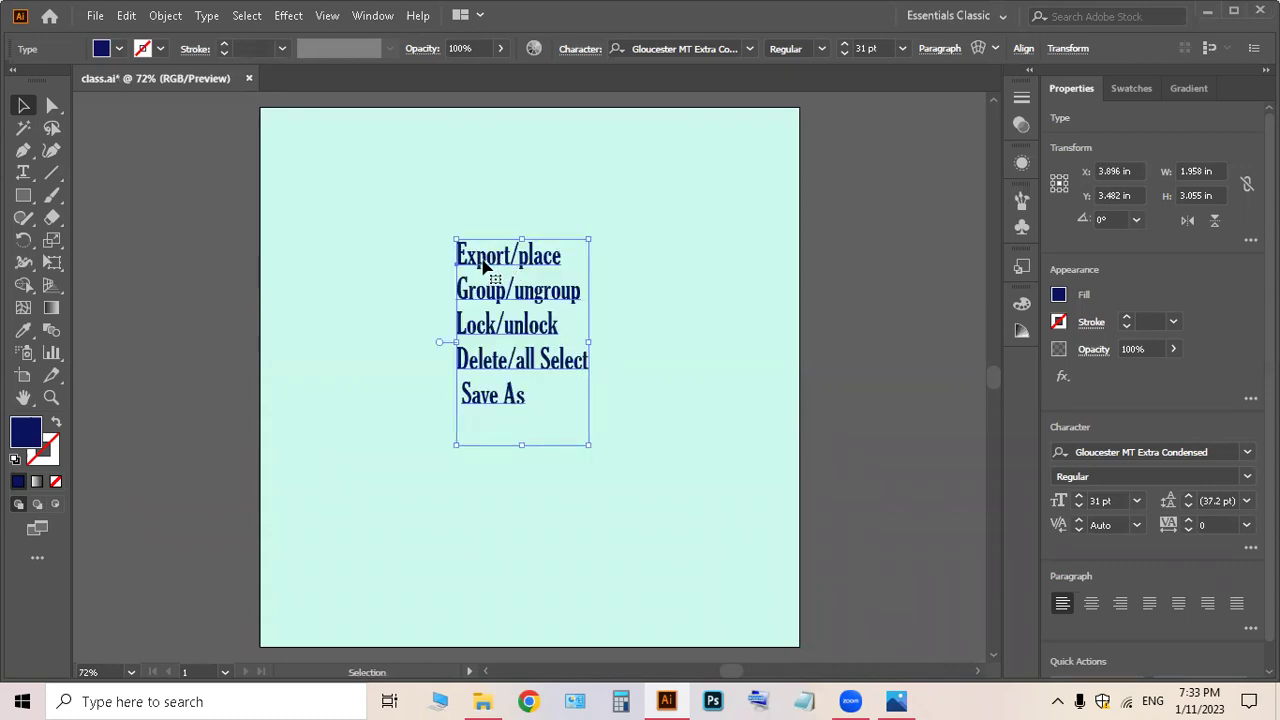
pyautogui.click(23, 196)
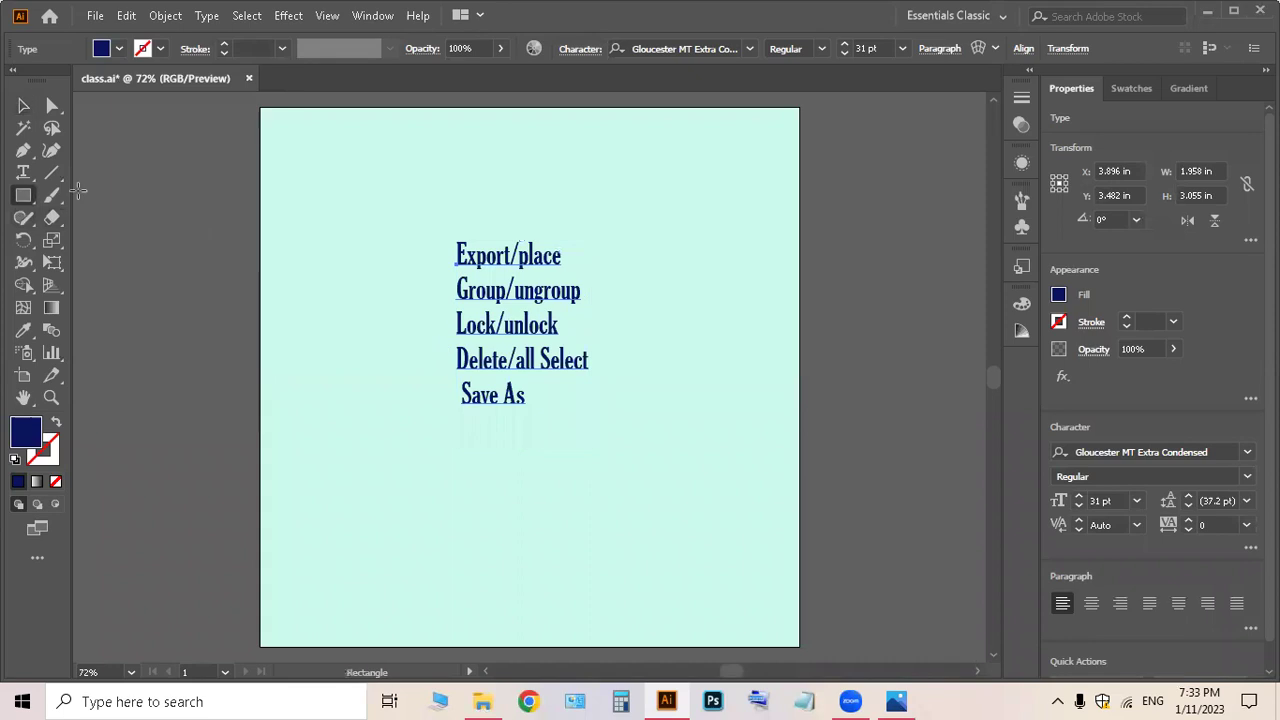
pyautogui.click(23, 105)
pyautogui.moveTo(493, 315); pyautogui.dragTo(140, 305)
# Draw four filled rectangles in a row across the upper artboard, the rightmost about 1.31 by 0.67 in.
pyautogui.click(23, 196)
pyautogui.moveTo(277, 183); pyautogui.dragTo(341, 228)
pyautogui.moveTo(364, 183); pyautogui.dragTo(447, 233)
pyautogui.moveTo(464, 188); pyautogui.dragTo(542, 233)
pyautogui.moveTo(557, 188); pyautogui.dragTo(645, 233)
pyautogui.click(26, 106)
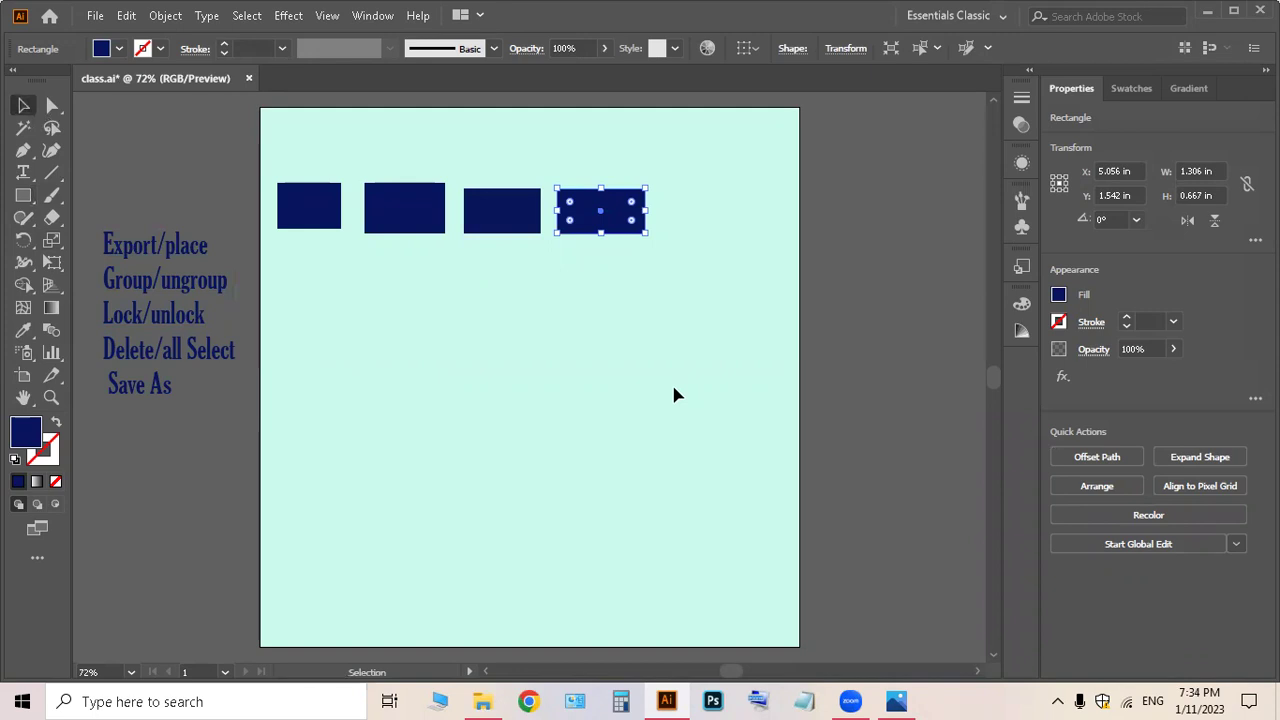
# Shift the row of four rectangles to the right, and nudge the rightmost one slightly farther right.
pyautogui.hotkey('ctrl', 'a')
pyautogui.moveTo(586, 214); pyautogui.dragTo(651, 216)
pyautogui.click(635, 308)
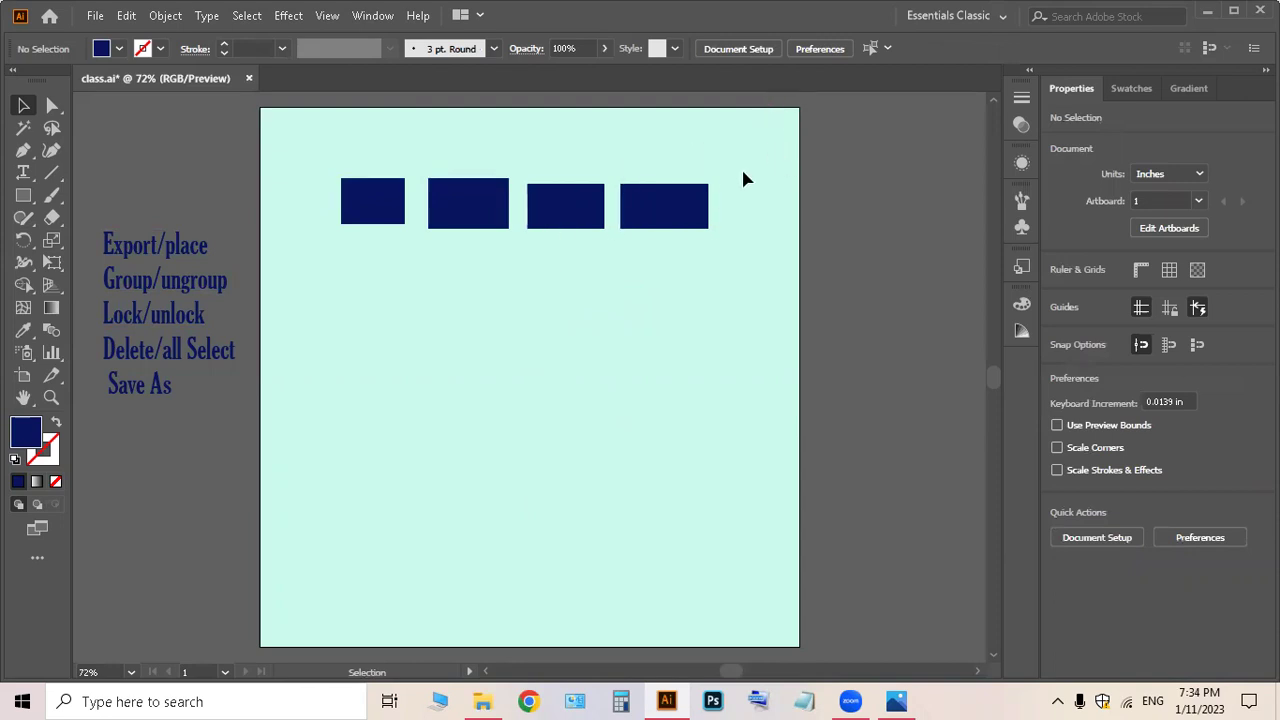
pyautogui.moveTo(665, 215); pyautogui.dragTo(673, 233)
pyautogui.moveTo(673, 233); pyautogui.dragTo(674, 211)
# Select all four rectangles and move them up to about X 4 in, Y 1.19 in.
pyautogui.moveTo(742, 169); pyautogui.dragTo(347, 269)
pyautogui.moveTo(499, 213)
pyautogui.mouseDown()
pyautogui.moveTo(496, 324)
pyautogui.moveTo(500, 200)
pyautogui.mouseUp()
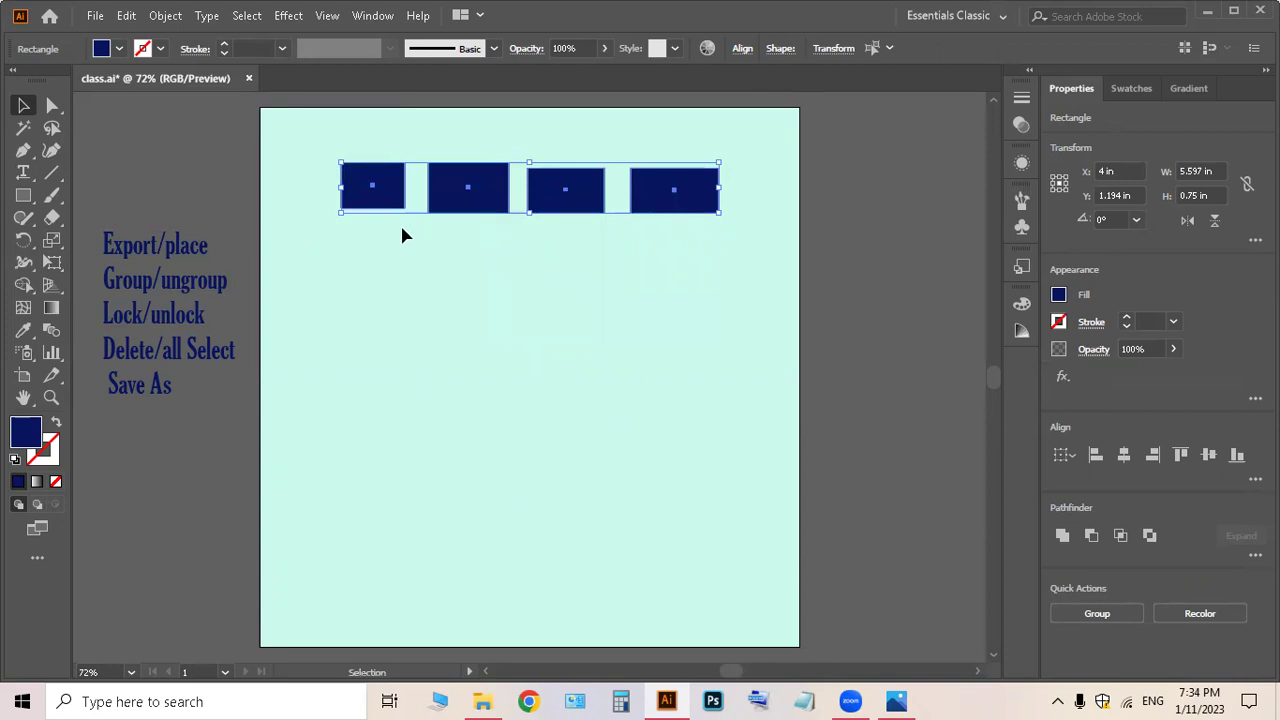
pyautogui.click(394, 252)
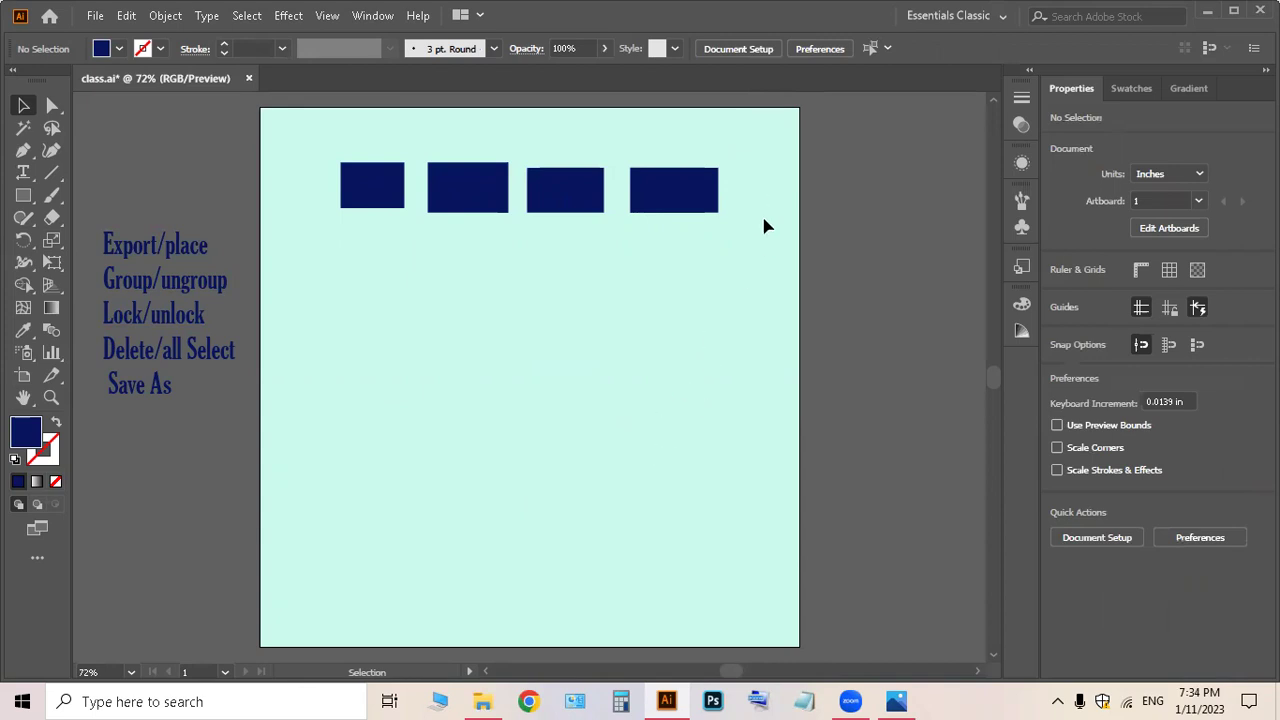
# Group the four rectangles and move the group to about X 4.3 in, Y 1.81 in.
pyautogui.moveTo(745, 138); pyautogui.dragTo(329, 246)
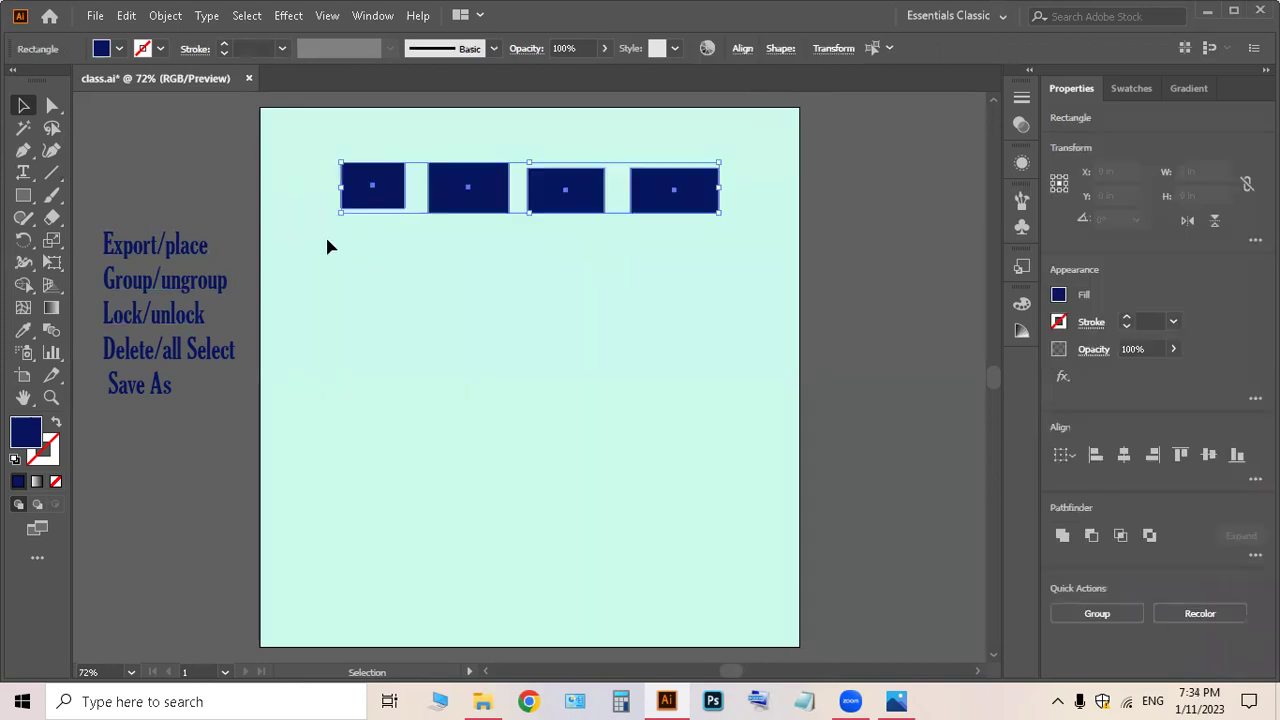
pyautogui.rightClick(482, 172)
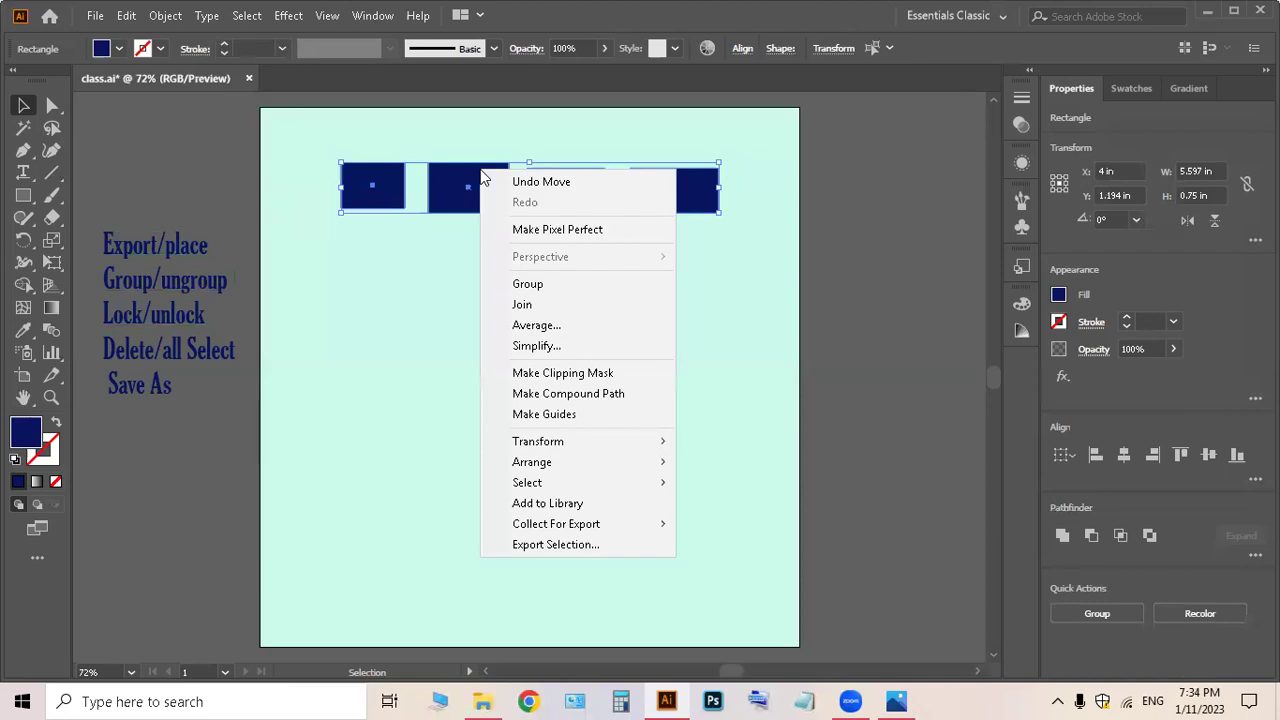
pyautogui.click(560, 285)
pyautogui.moveTo(567, 206)
pyautogui.mouseDown()
pyautogui.moveTo(567, 302)
pyautogui.moveTo(570, 227)
pyautogui.mouseUp()
pyautogui.click(566, 228)
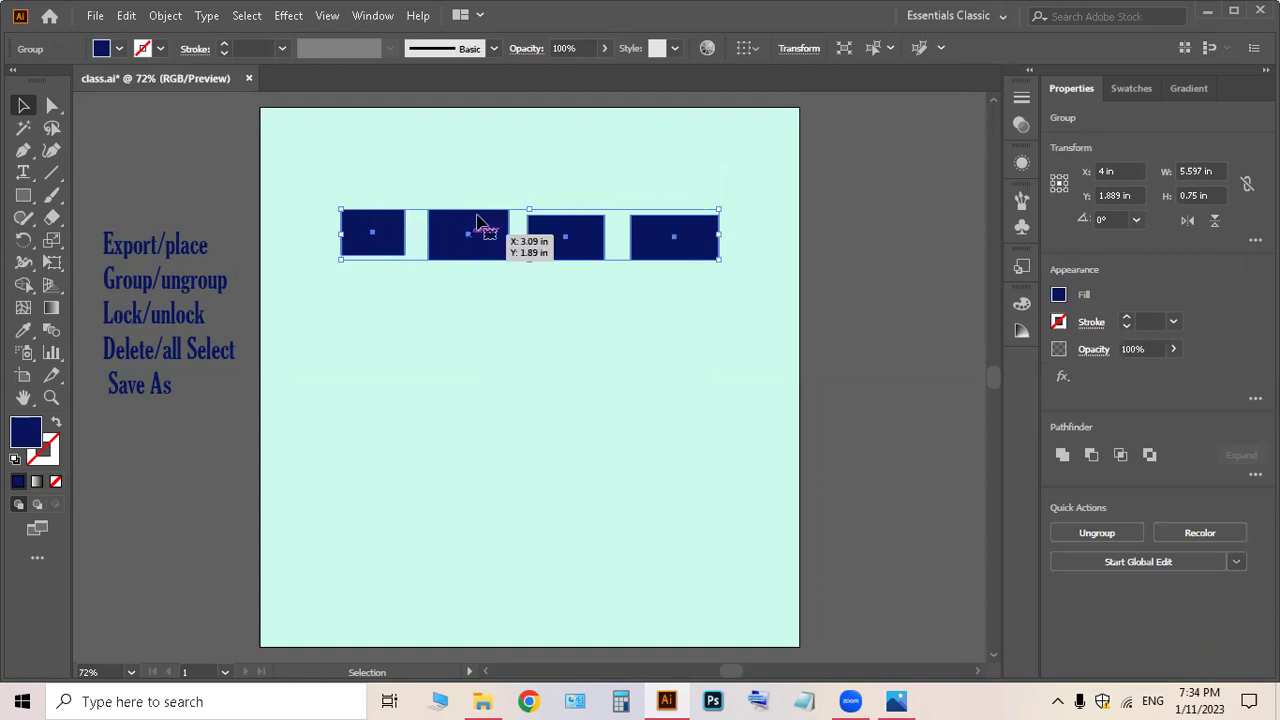
pyautogui.moveTo(571, 243)
pyautogui.mouseDown()
pyautogui.moveTo(573, 268)
pyautogui.moveTo(571, 203)
pyautogui.moveTo(535, 376)
pyautogui.moveTo(576, 388)
pyautogui.moveTo(586, 240)
pyautogui.mouseUp()
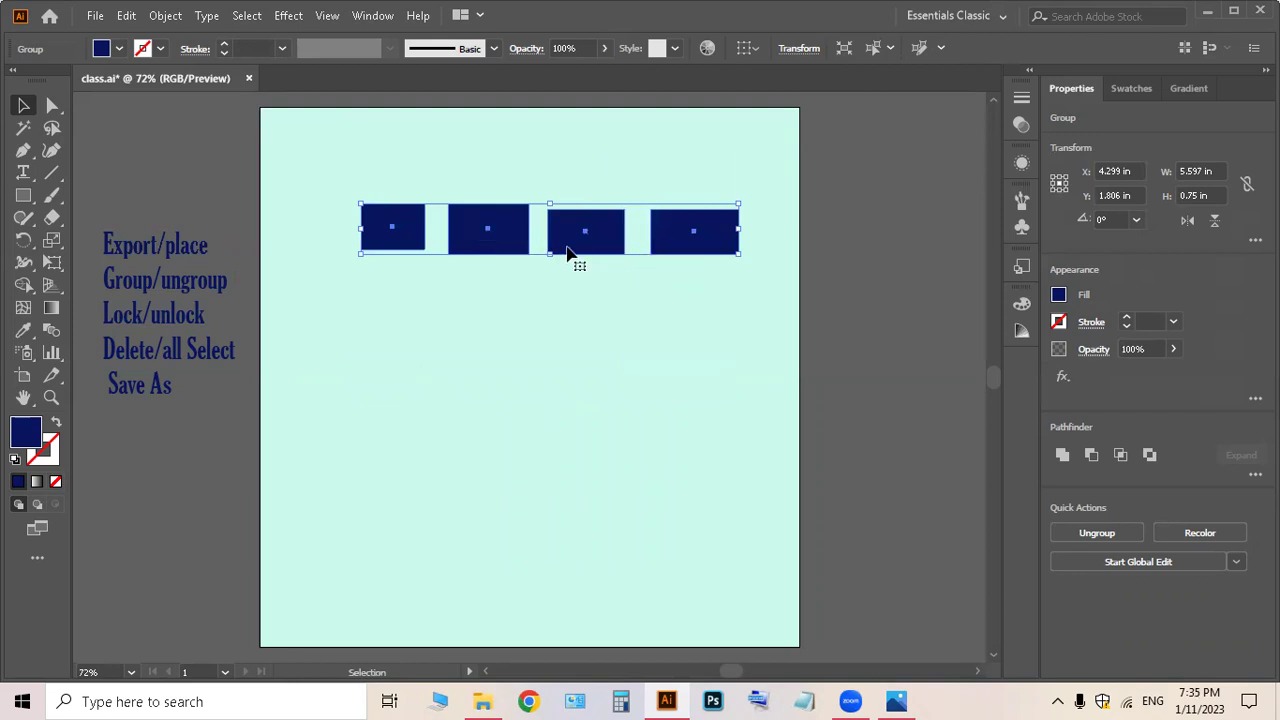
# Ungroup the four rectangles and clear the selection.
pyautogui.rightClick(492, 234)
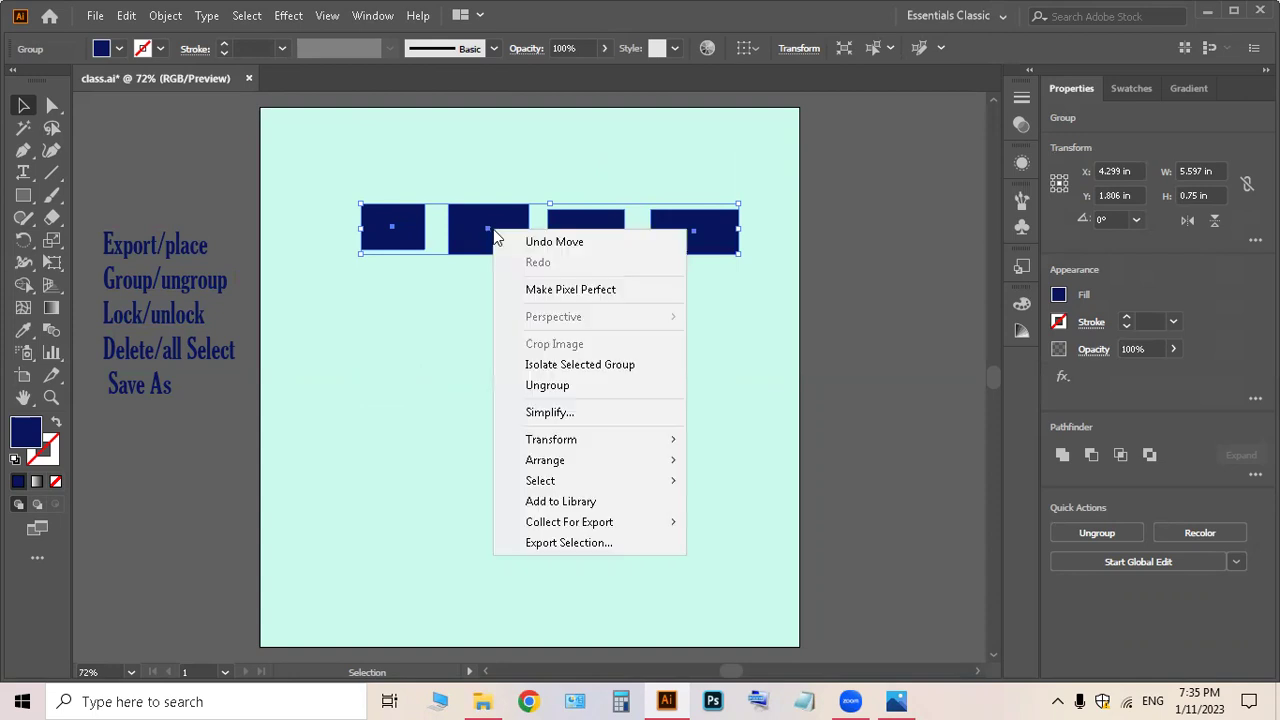
pyautogui.click(535, 386)
pyautogui.click(514, 157)
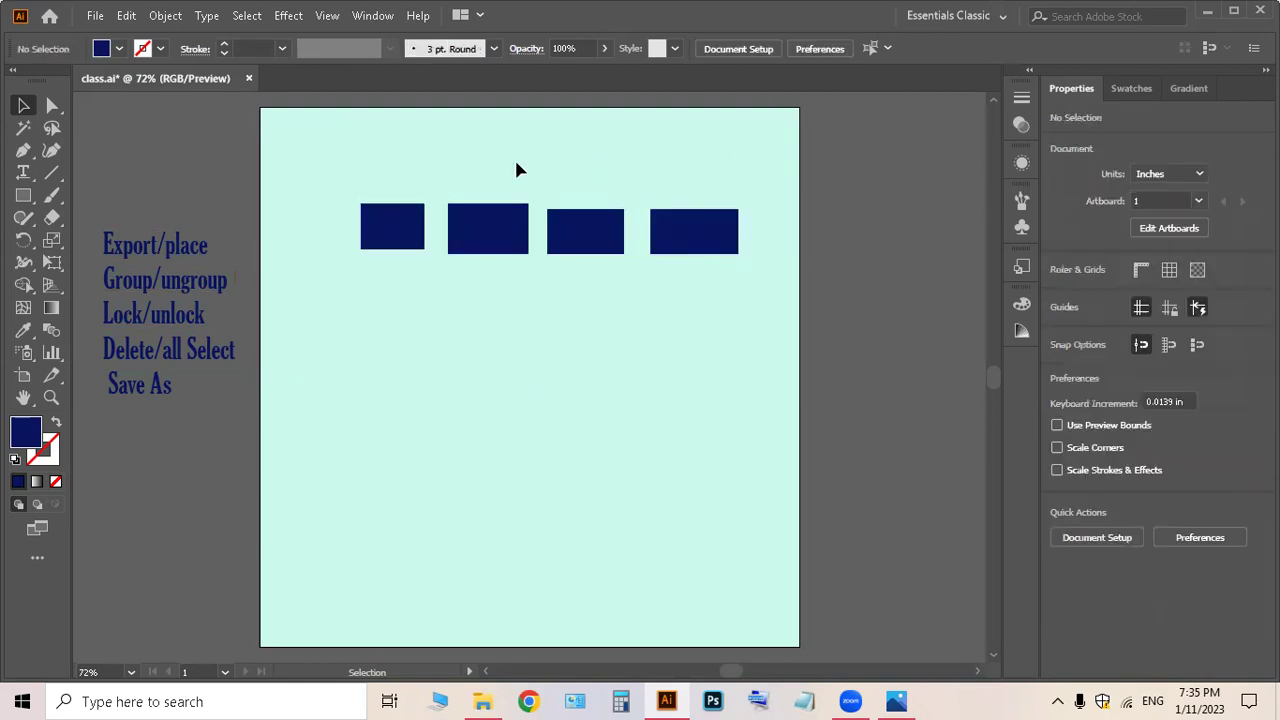
# Select the ungrouped rectangles one at a time to check that each can be picked individually.
pyautogui.click(606, 248)
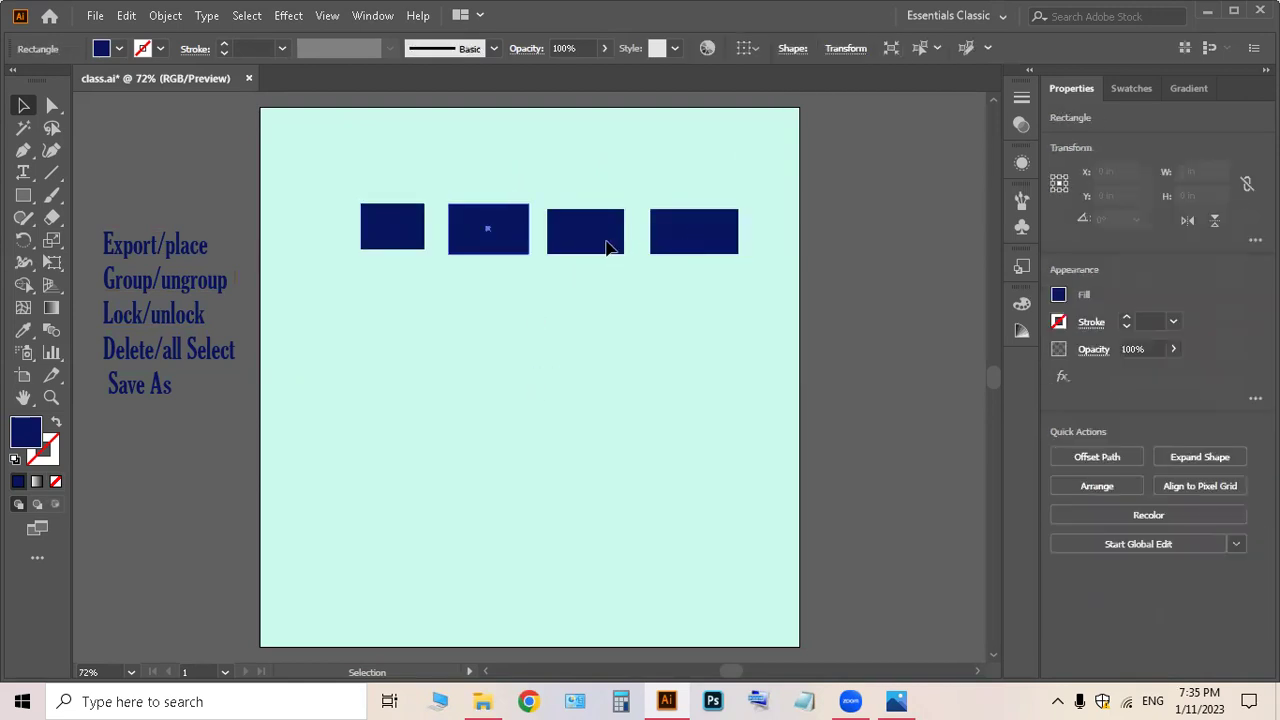
pyautogui.click(688, 240)
pyautogui.click(408, 240)
pyautogui.click(497, 240)
pyautogui.click(600, 240)
# Select all four rectangles together with a selection marquee from either side, and deselect them.
pyautogui.moveTo(779, 205); pyautogui.dragTo(402, 273)
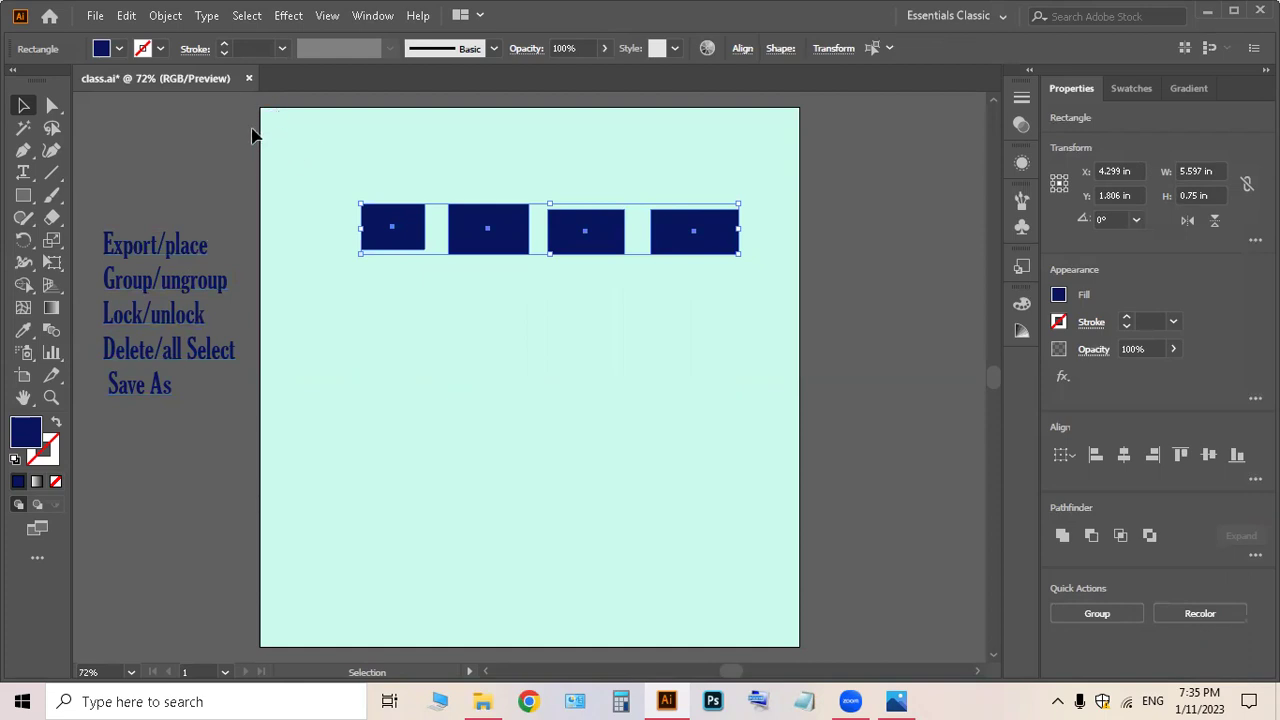
pyautogui.moveTo(314, 190); pyautogui.dragTo(726, 283)
pyautogui.click(586, 240)
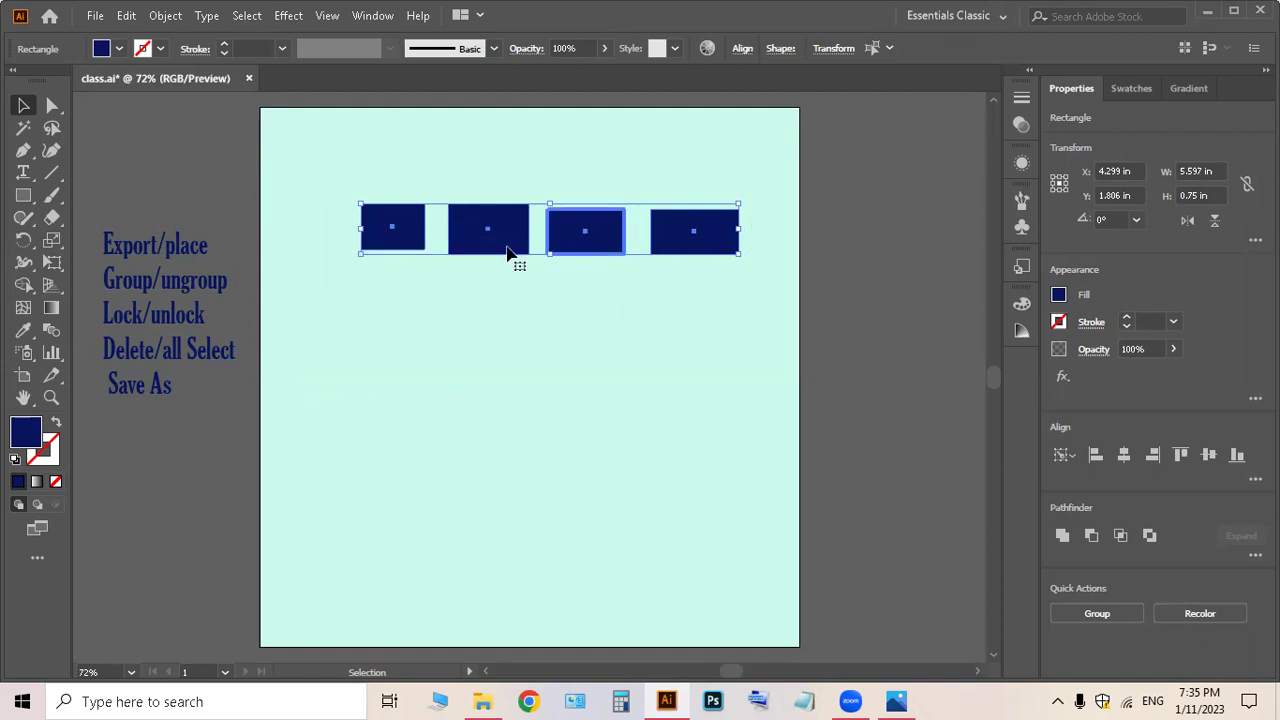
pyautogui.click(366, 358)
# Sweep a selection over the empty artboard area and switch to Photos to view the exported class 2-01.jpg image.
pyautogui.moveTo(510, 560); pyautogui.dragTo(802, 647)
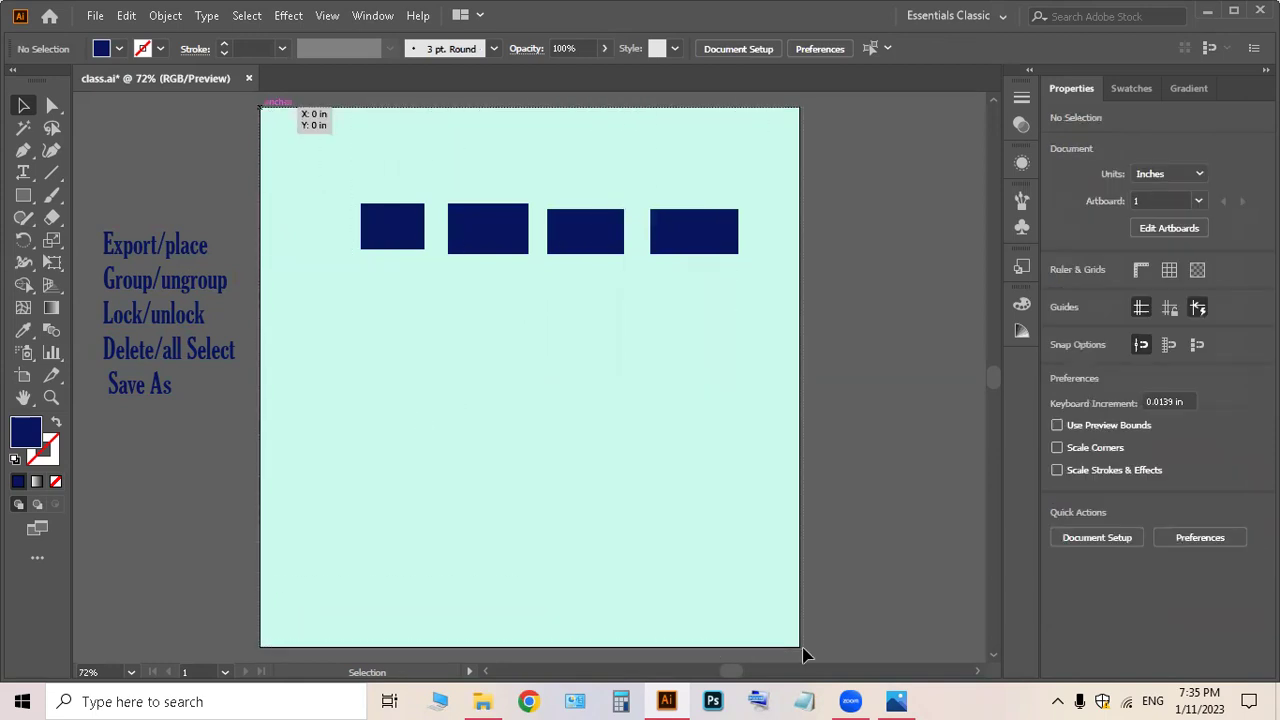
pyautogui.click(914, 695)
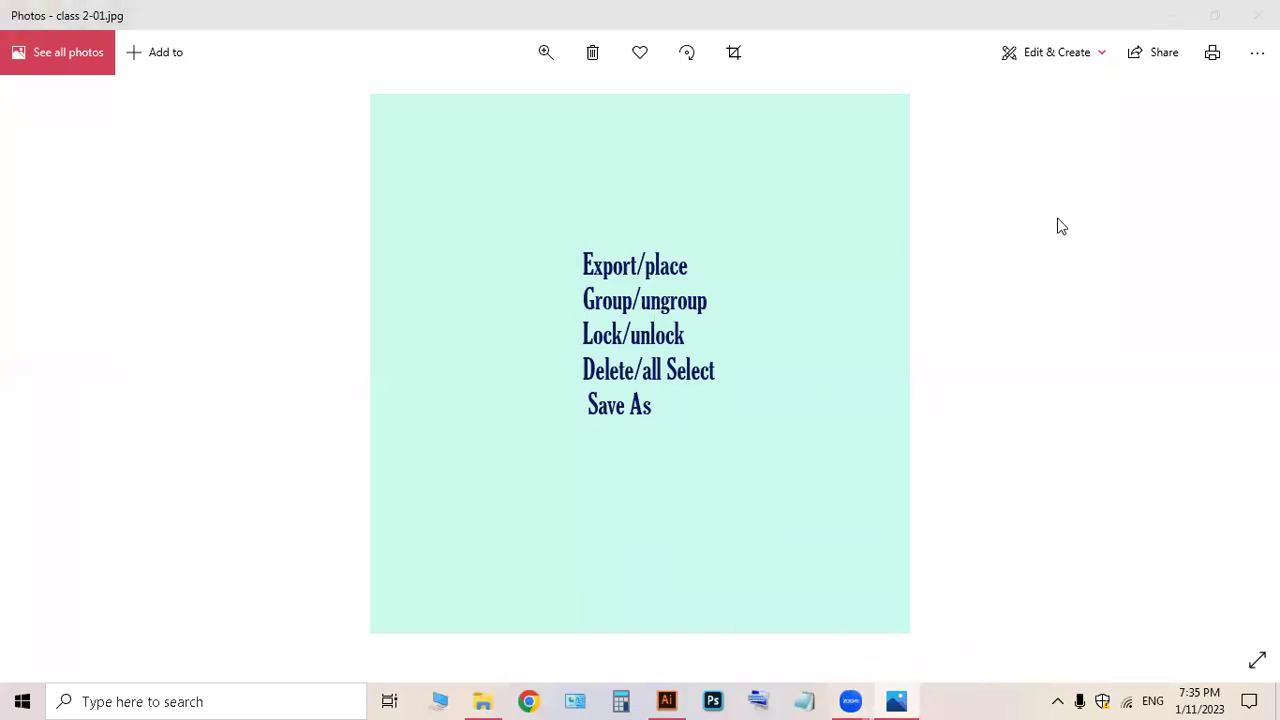
# Switch back to Illustrator and sweep a selection across the empty area of the locked background square.
pyautogui.hotkey('alt', 'Tab')
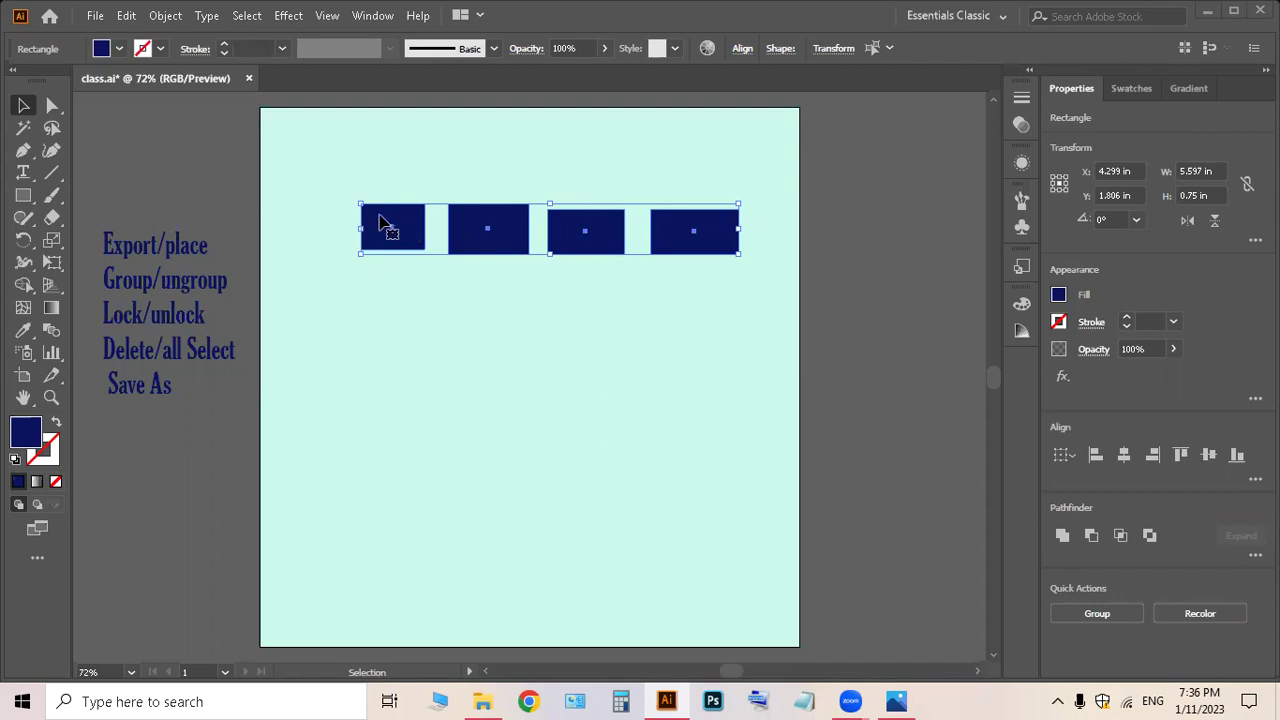
pyautogui.moveTo(262, 109); pyautogui.dragTo(638, 112)
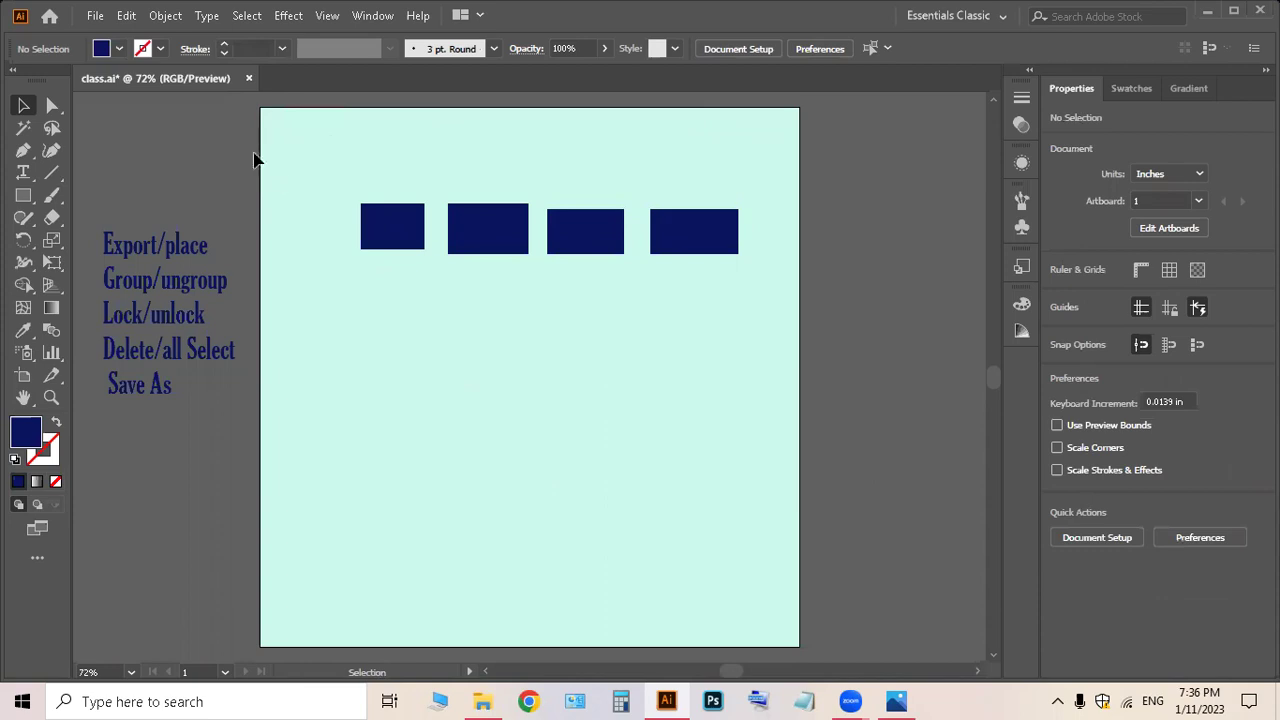
pyautogui.moveTo(334, 217); pyautogui.dragTo(336, 219)
# Unlock all objects and marquee-select the background square together with the four rectangles.
pyautogui.click(163, 16)
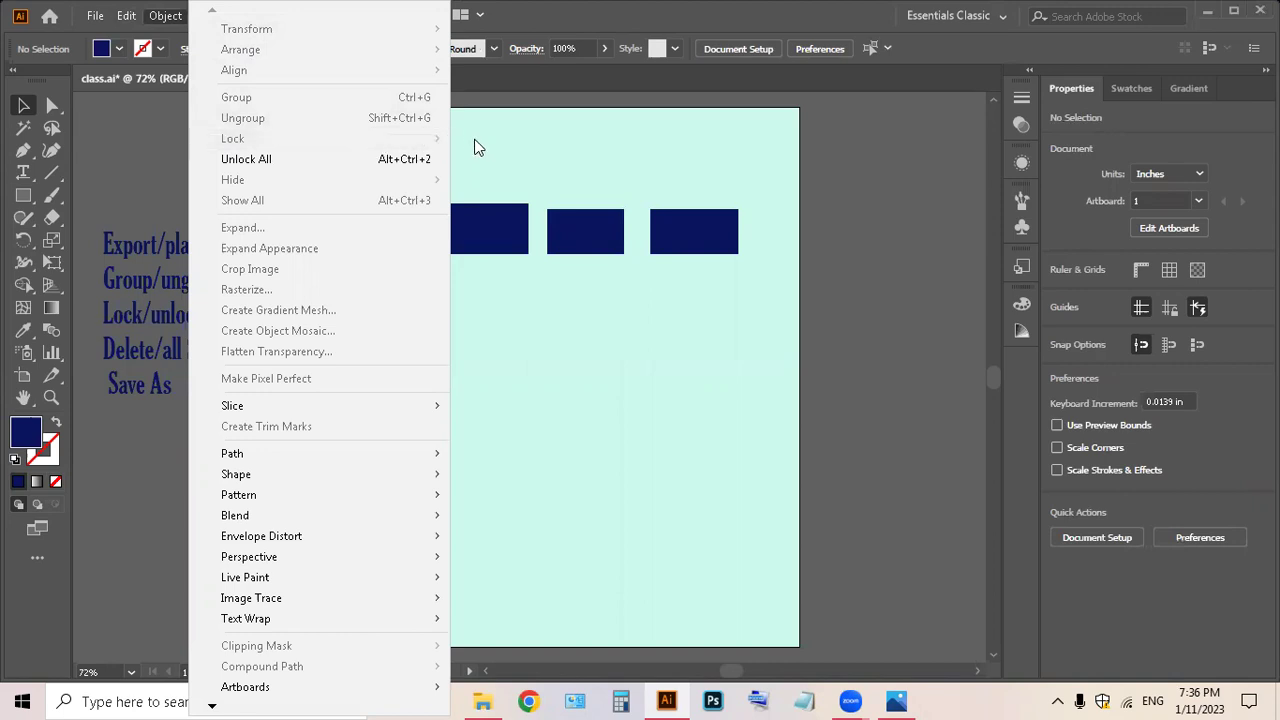
pyautogui.click(407, 160)
pyautogui.moveTo(220, 128); pyautogui.dragTo(307, 180)
pyautogui.moveTo(214, 134); pyautogui.dragTo(810, 231)
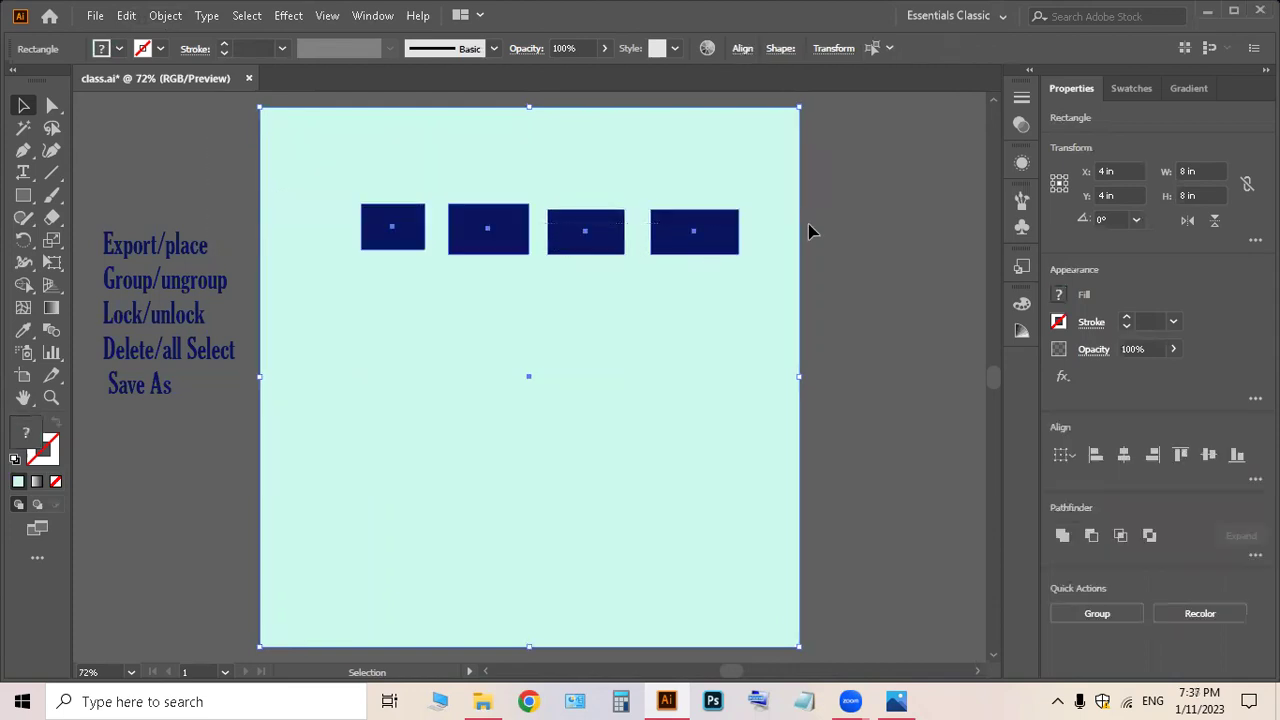
# Lock the selected background and rectangles, and try to select them with a marquee from either side.
pyautogui.click(158, 22)
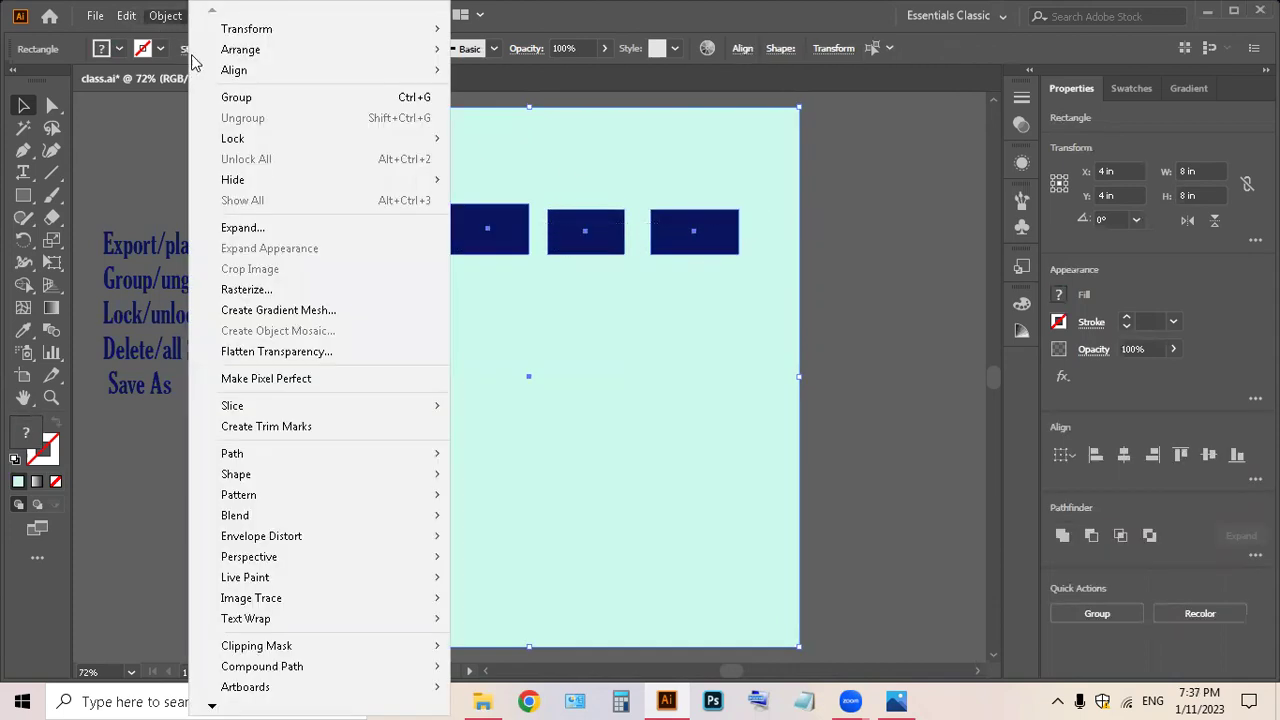
pyautogui.moveTo(242, 146)
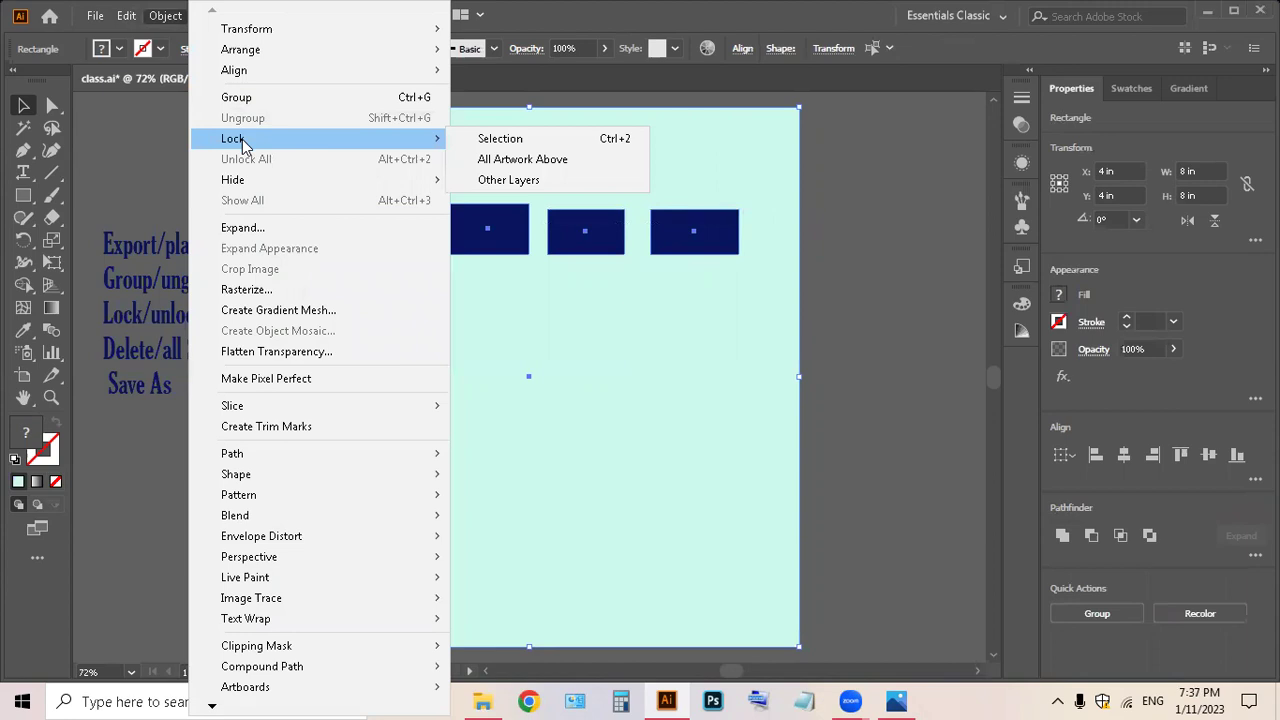
pyautogui.click(490, 142)
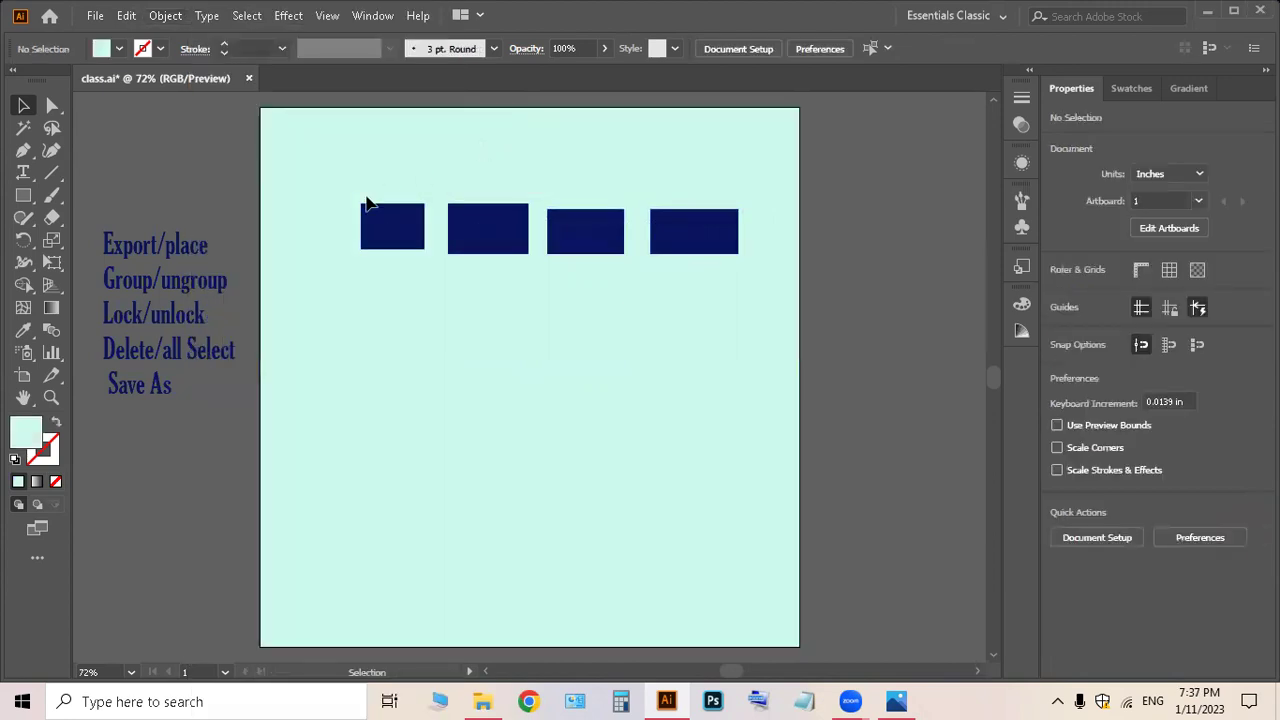
pyautogui.moveTo(418, 172); pyautogui.dragTo(838, 278)
pyautogui.moveTo(812, 104); pyautogui.dragTo(364, 150)
# Unlock all the locked objects and clear the resulting selection.
pyautogui.click(180, 15)
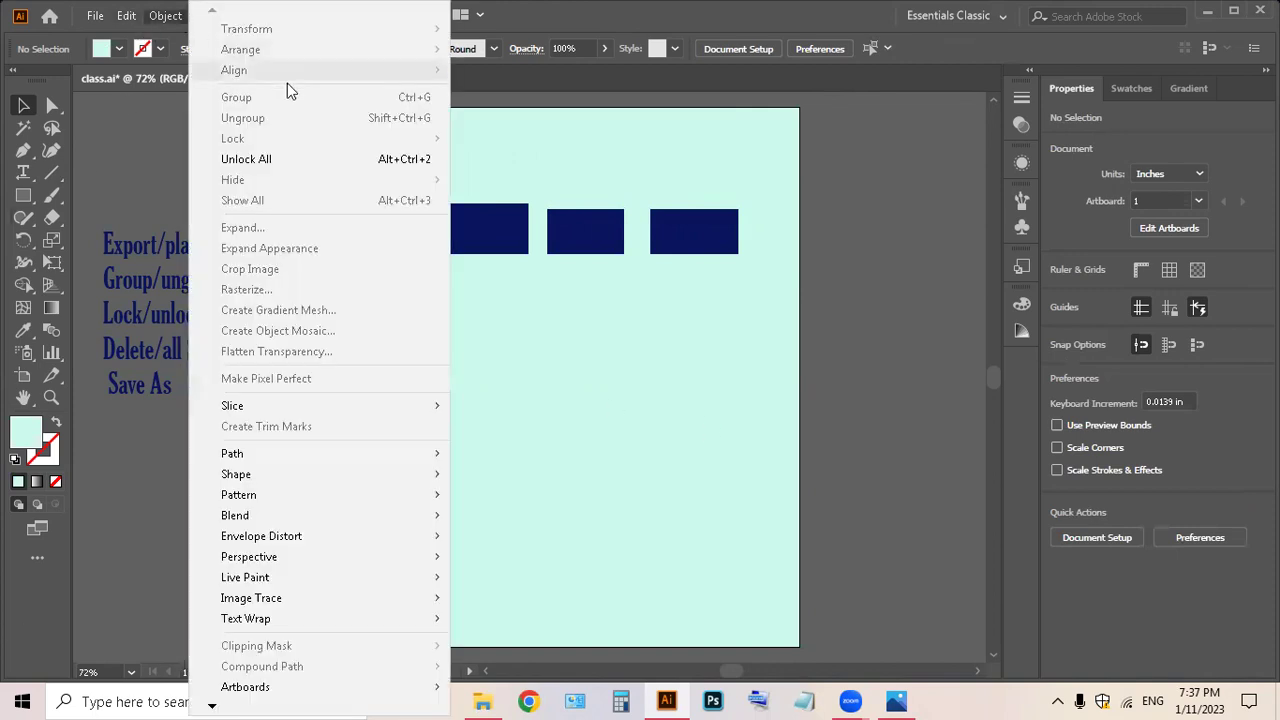
pyautogui.click(223, 160)
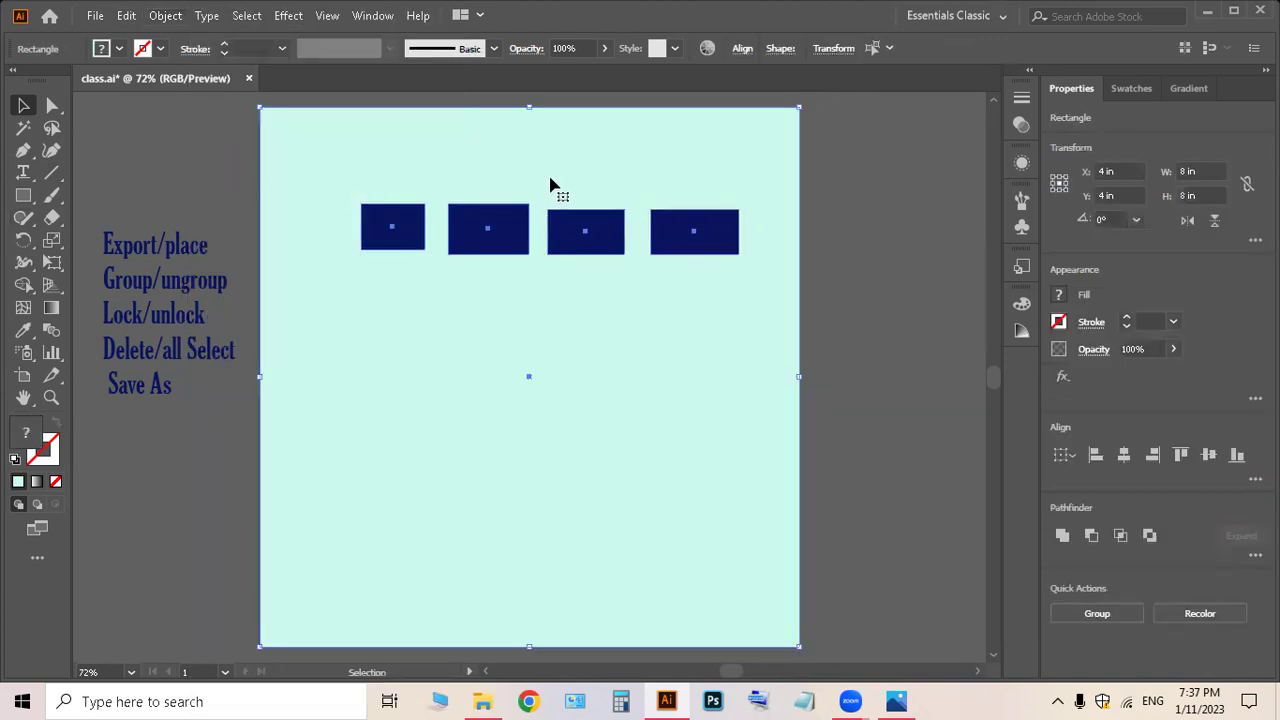
pyautogui.click(865, 201)
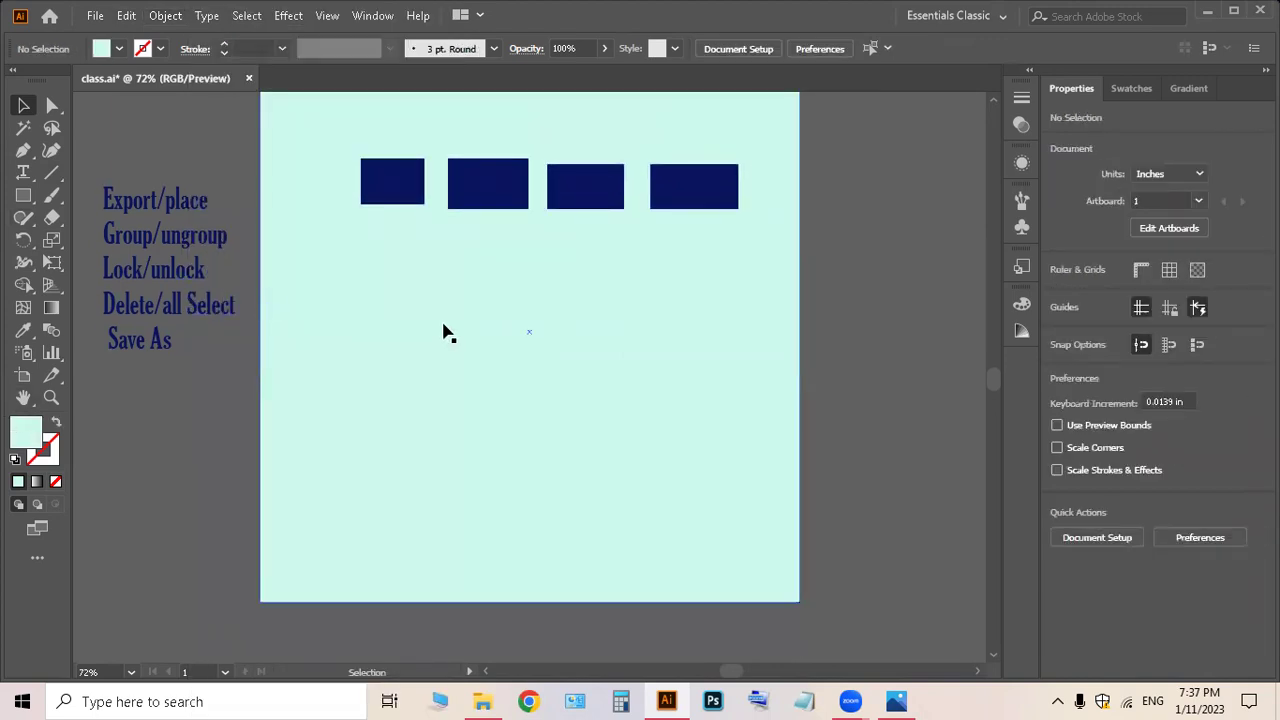
# Sweep selections over the unlocked artwork to check that the background and rectangles can be selected.
pyautogui.moveTo(228, 122); pyautogui.dragTo(846, 541)
pyautogui.click(868, 196)
pyautogui.moveTo(869, 197); pyautogui.dragTo(711, 255)
pyautogui.click(863, 210)
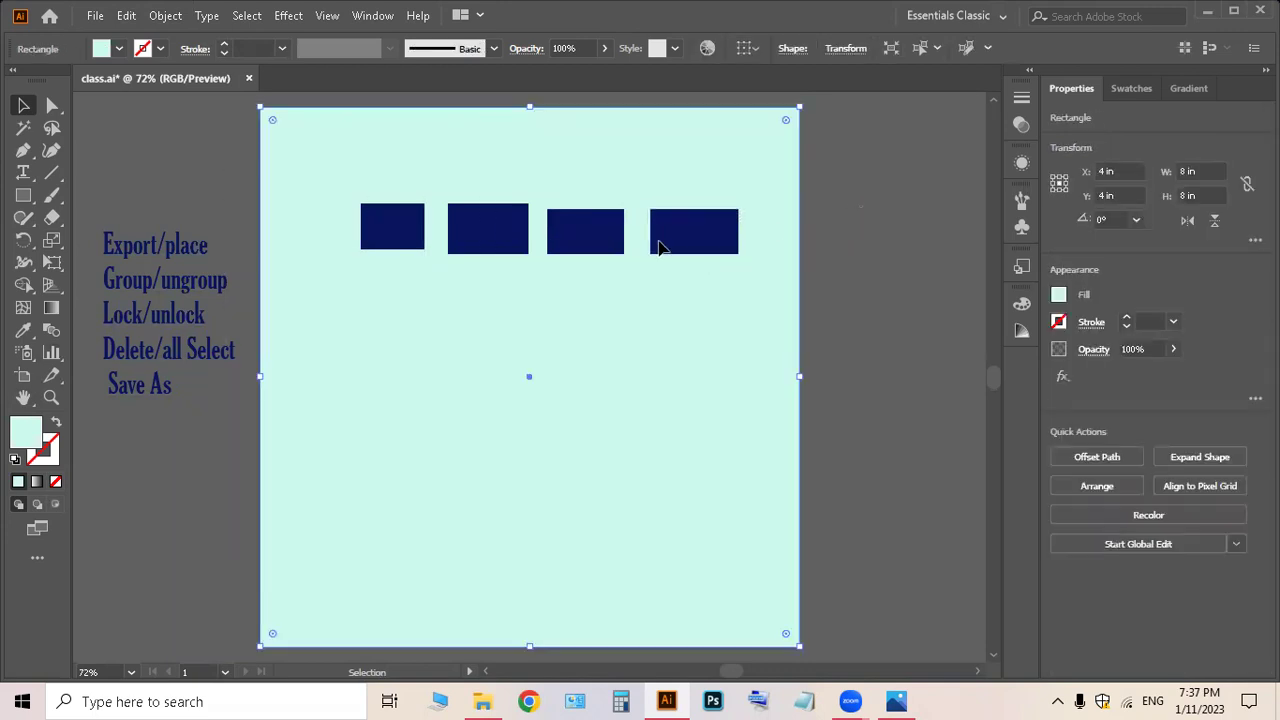
# Delete the rightmost rectangle, and marquee-select and deselect the remaining artwork.
pyautogui.click(660, 246)
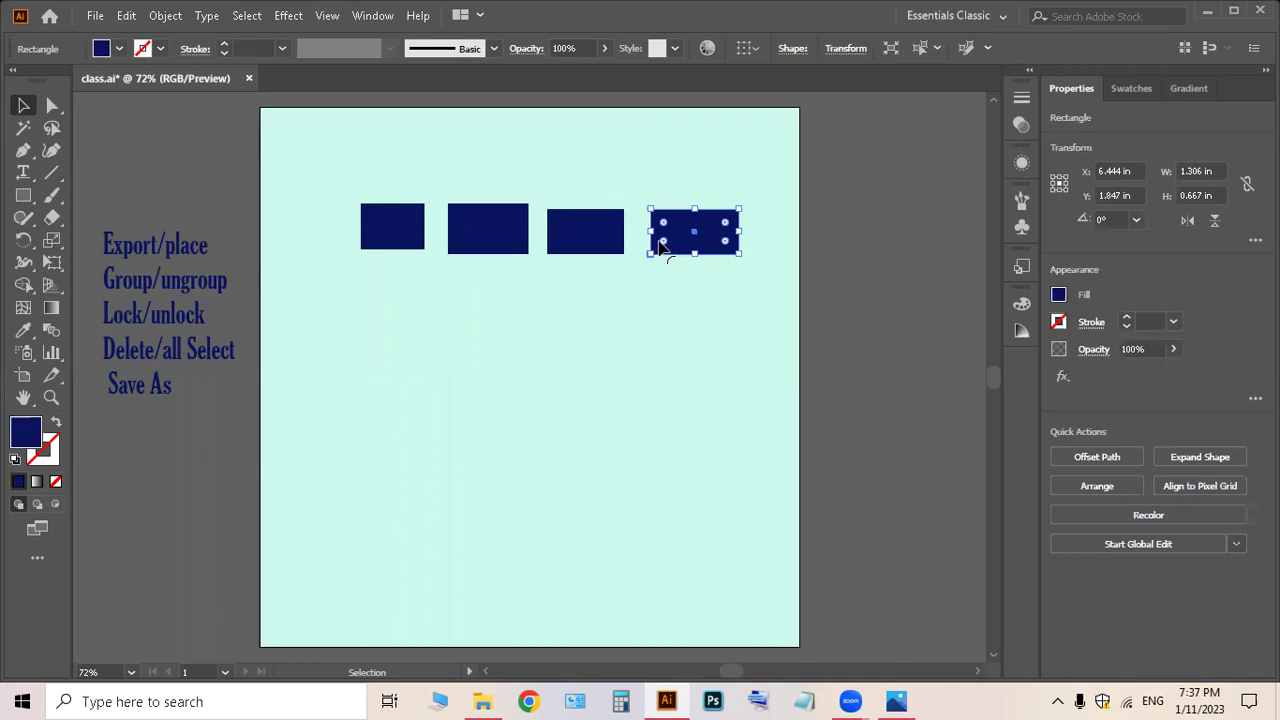
pyautogui.press('Delete')
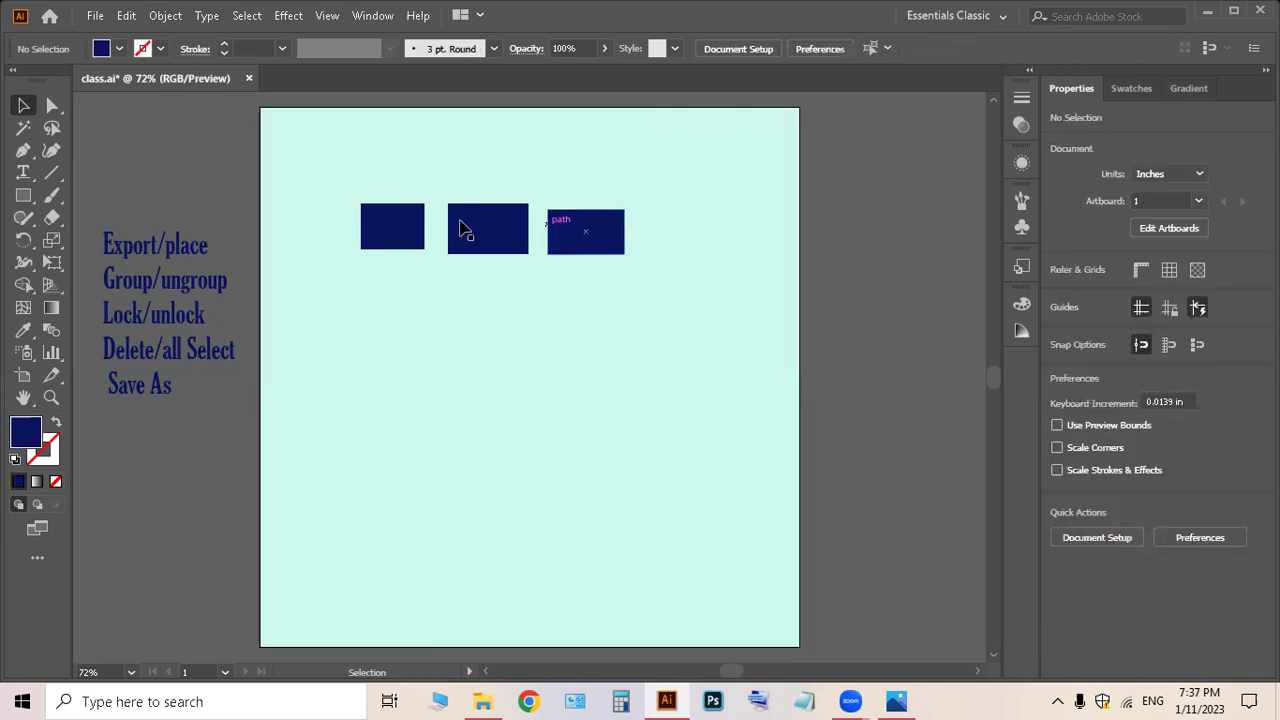
pyautogui.moveTo(241, 112); pyautogui.dragTo(883, 673)
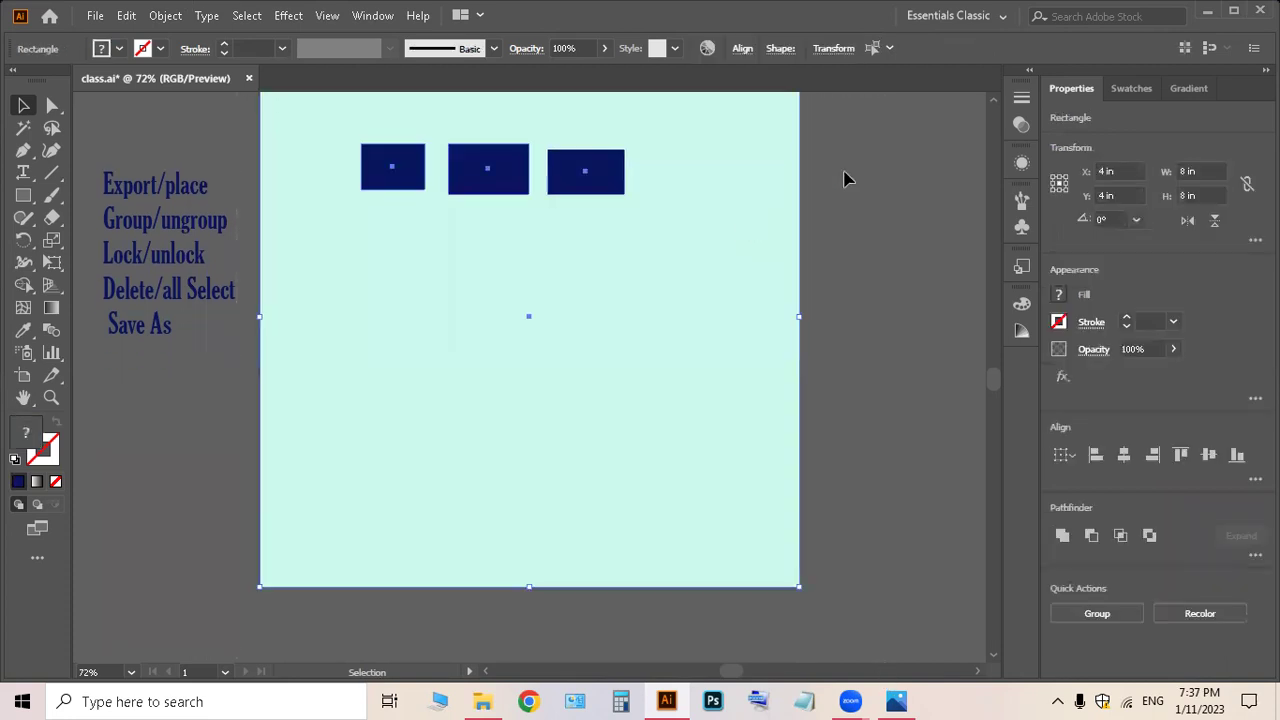
pyautogui.click(865, 304)
pyautogui.scroll(2, 362, 420)
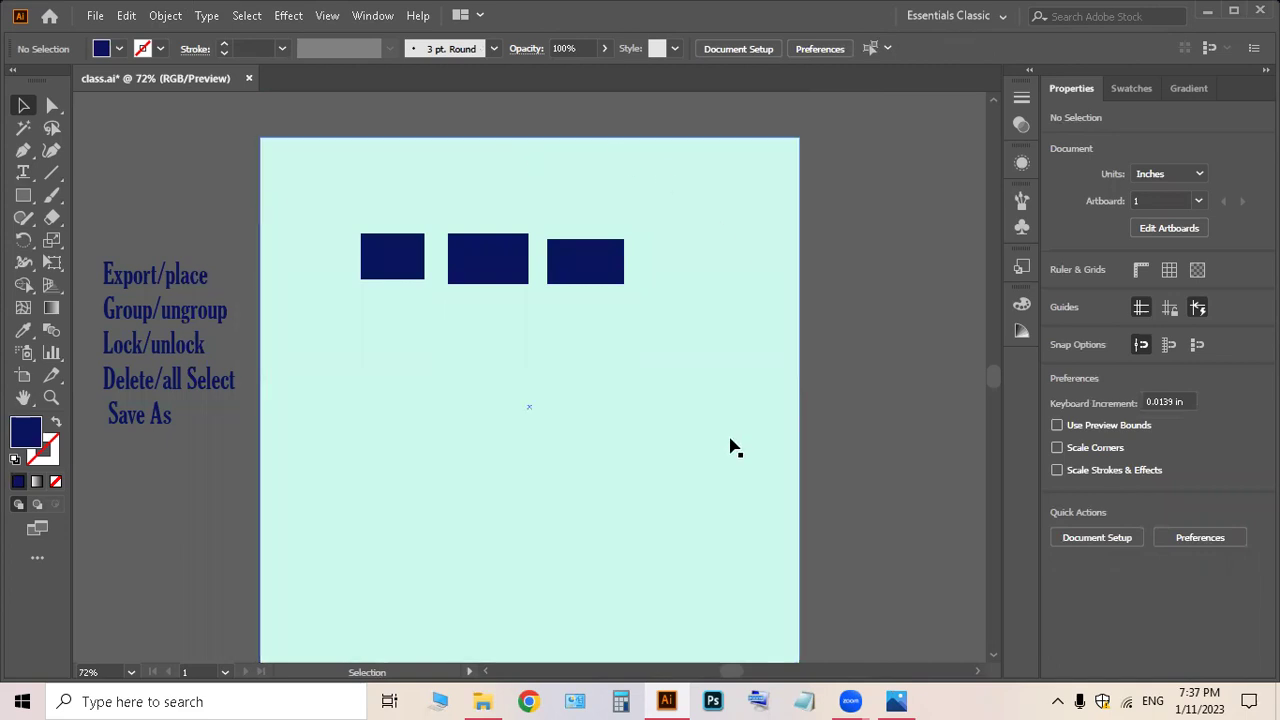
# Select everything in the document with Select All, delete it, and undo the deletion.
pyautogui.press('a')
pyautogui.hotkey('ctrl', 'a')
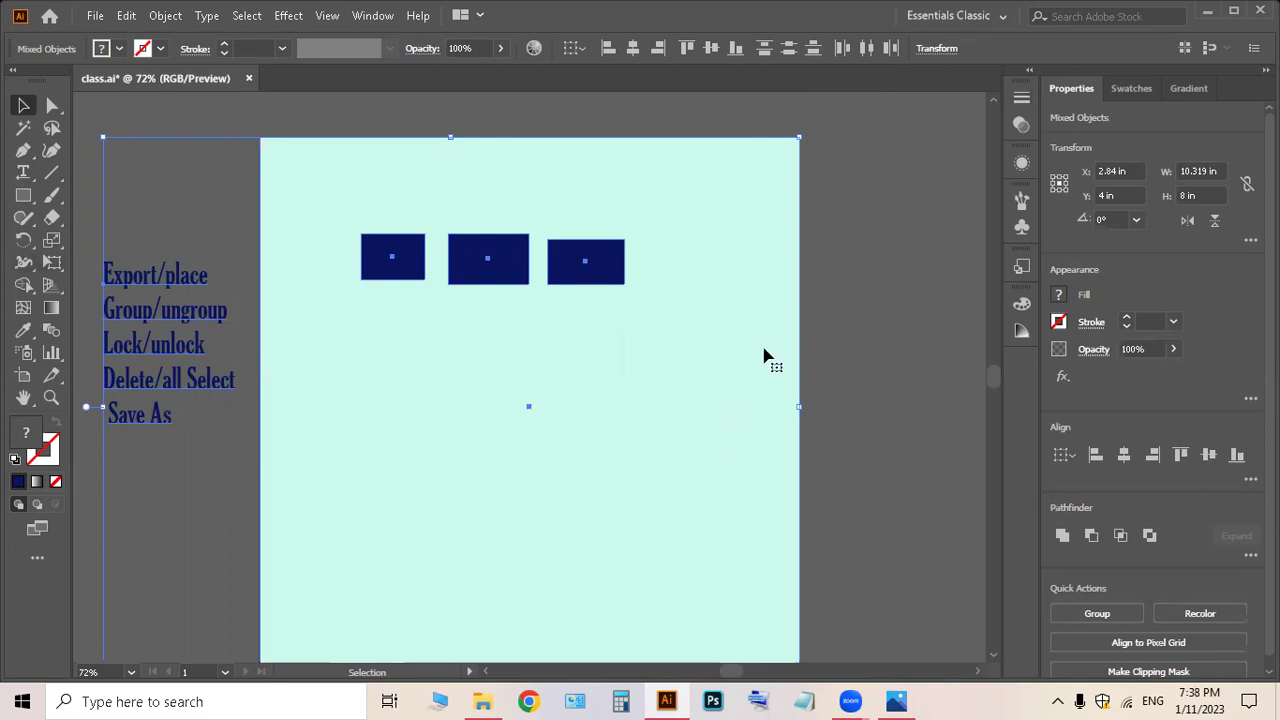
pyautogui.press('Delete')
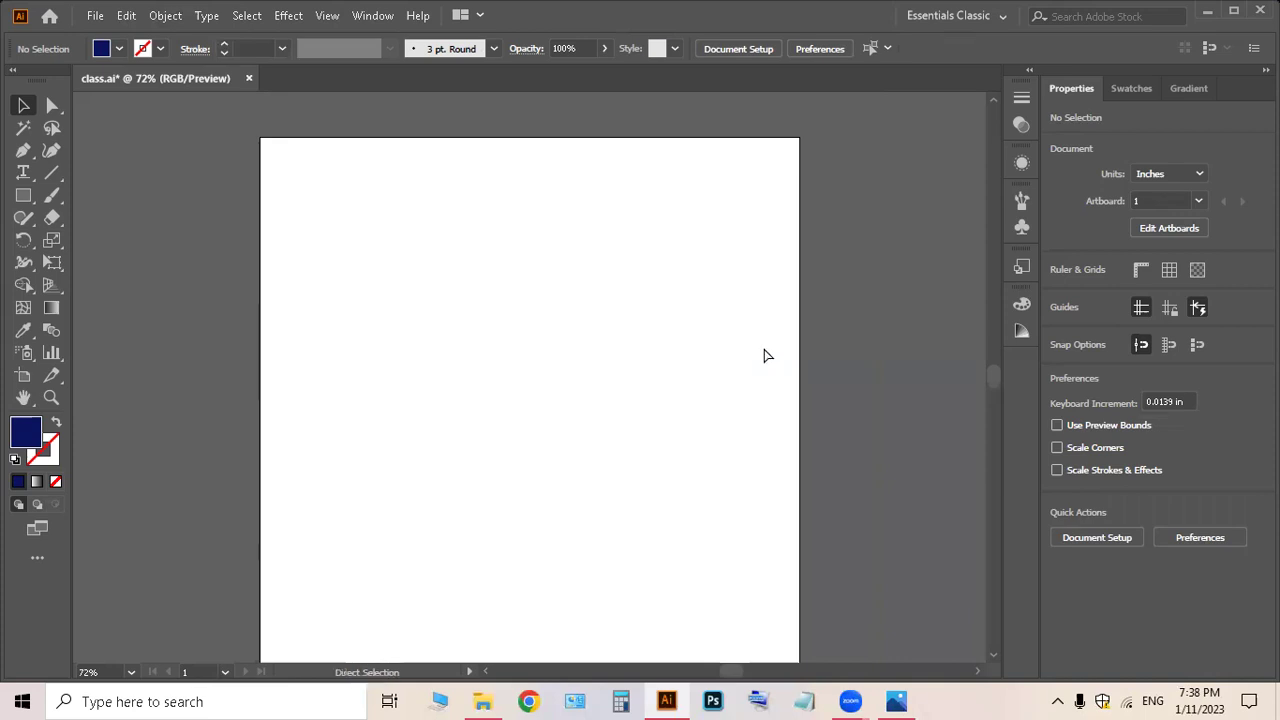
pyautogui.hotkey('ctrl', 'z')
pyautogui.click(896, 264)
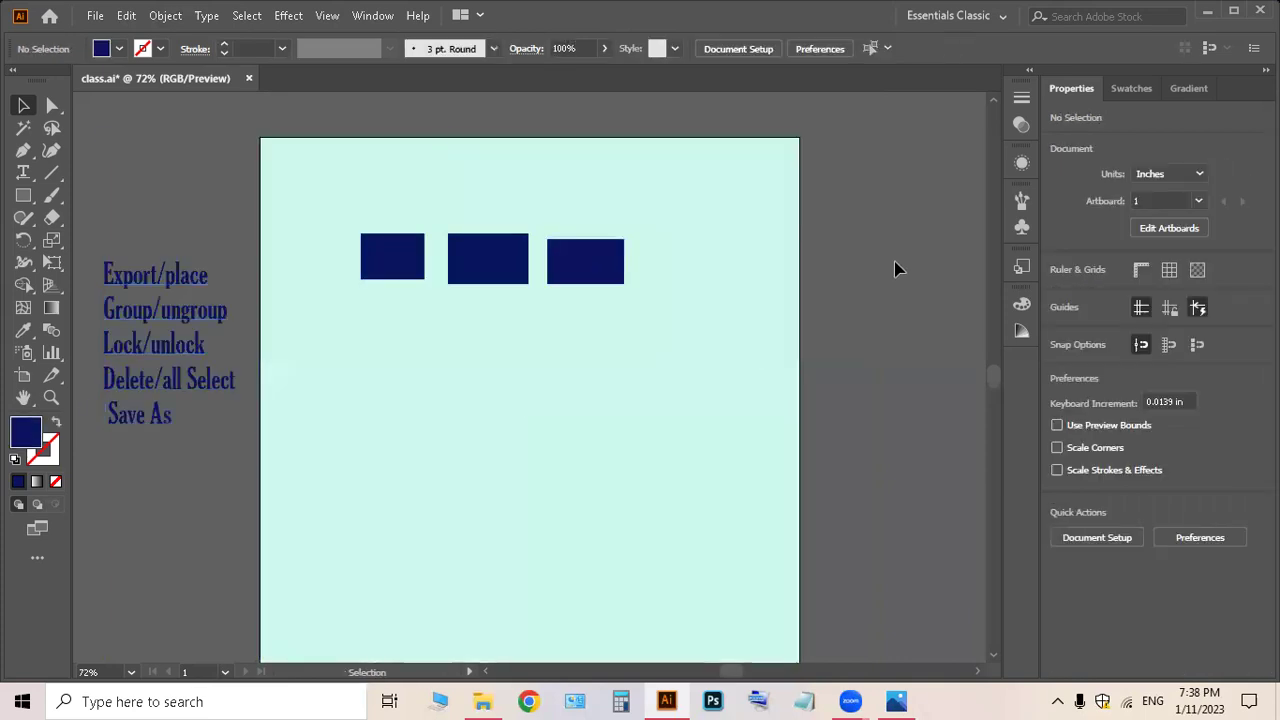
# Select all objects with the Select All command and deselect them.
pyautogui.scroll(-1, 896, 264)
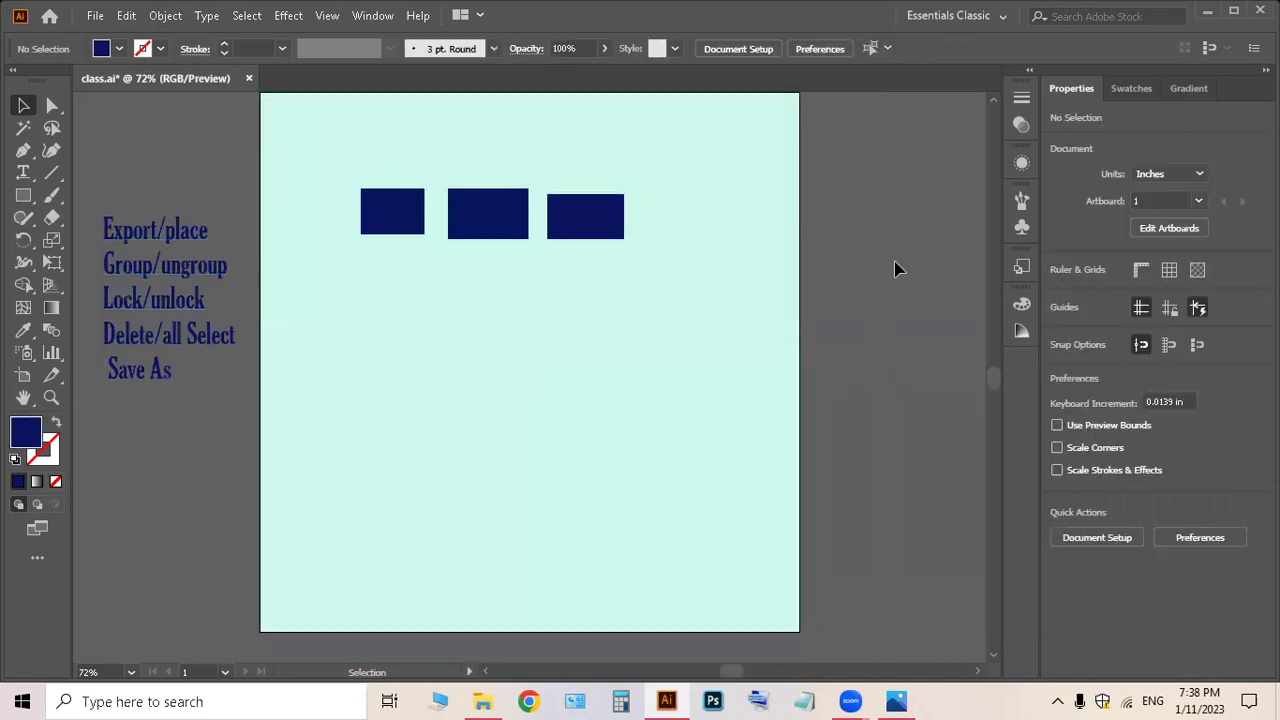
pyautogui.click(246, 16)
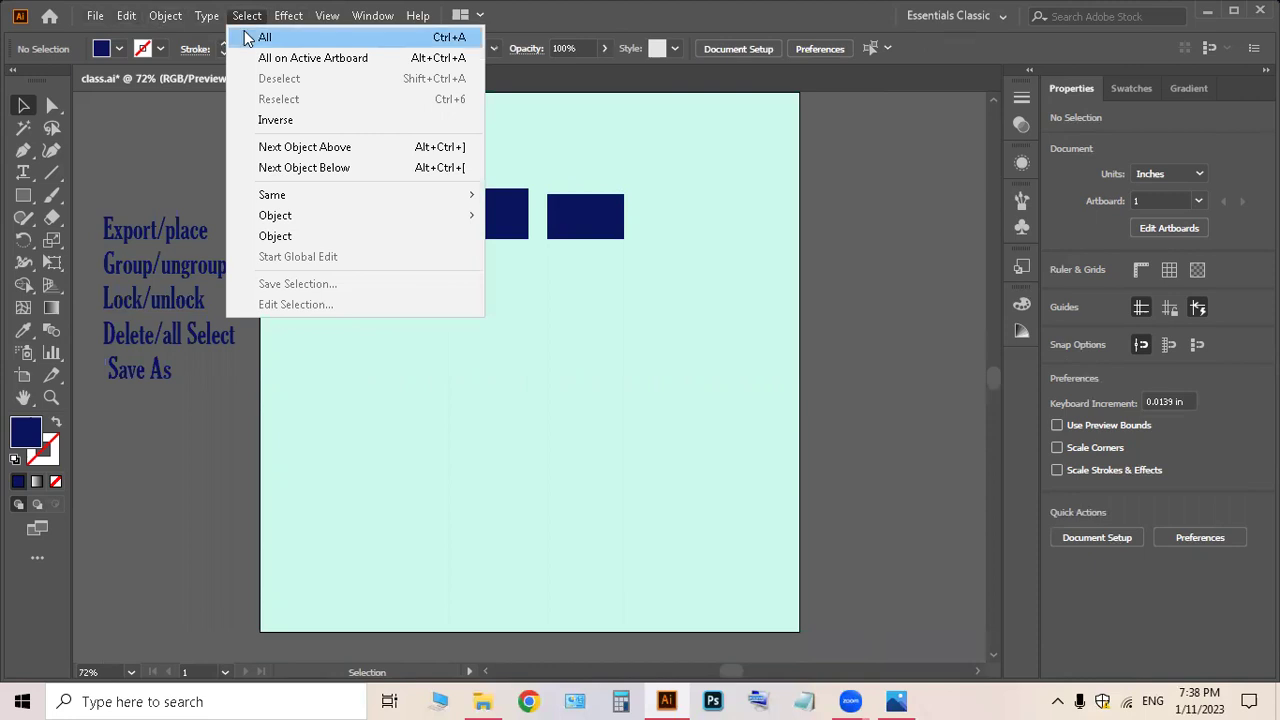
pyautogui.click(262, 37)
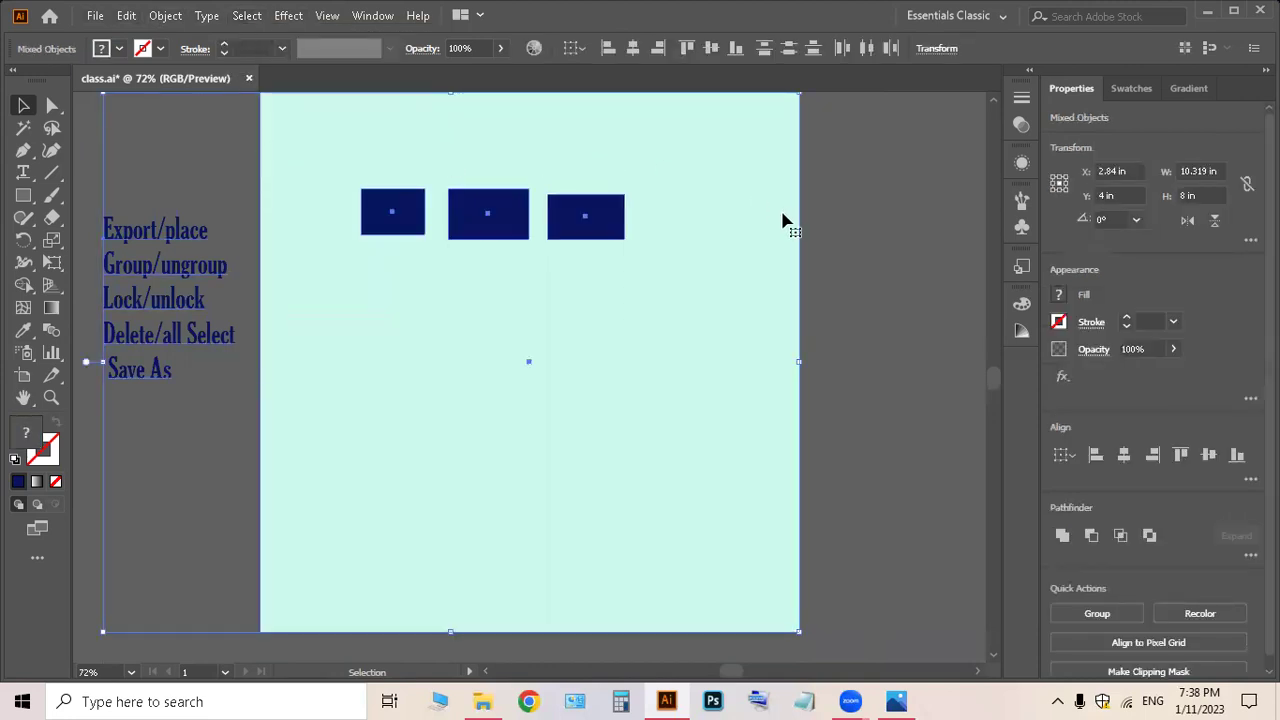
pyautogui.scroll(1, 850, 250)
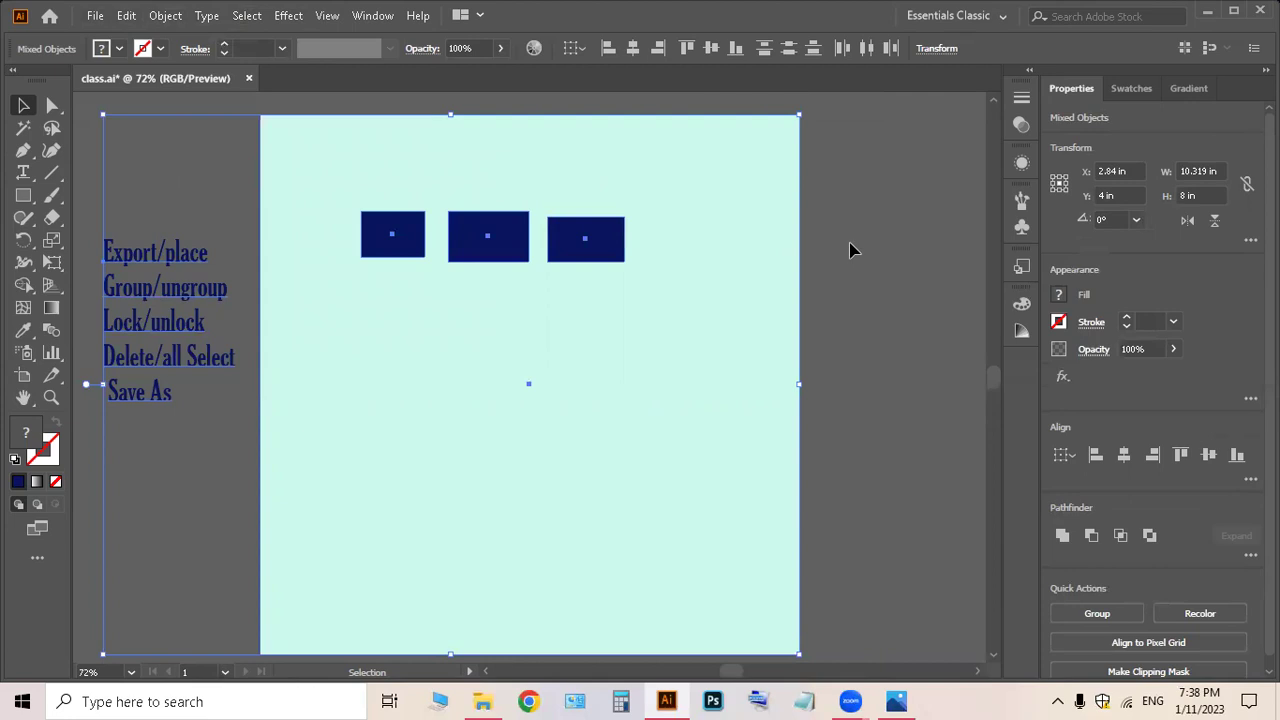
pyautogui.click(856, 253)
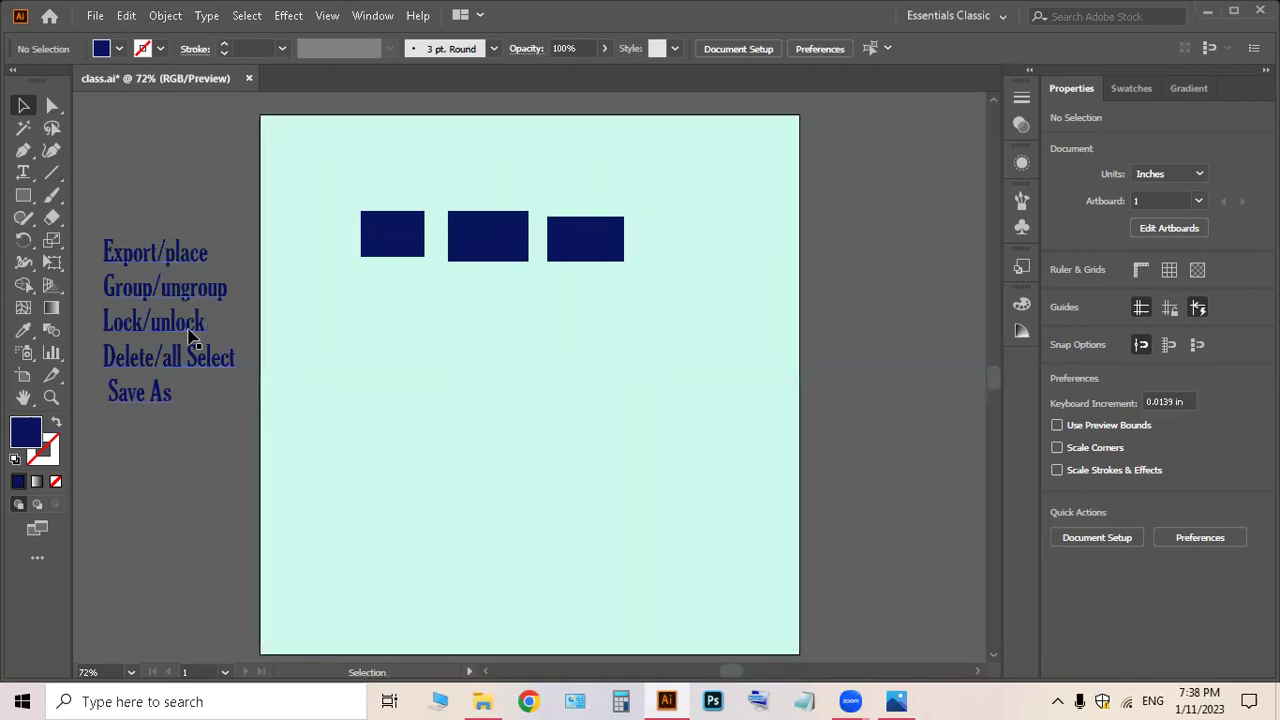
# Move the text list up beside the artboard to about X -1.27 in, Y 2.08 in, and deselect it.
pyautogui.scroll(-1, 178, 378)
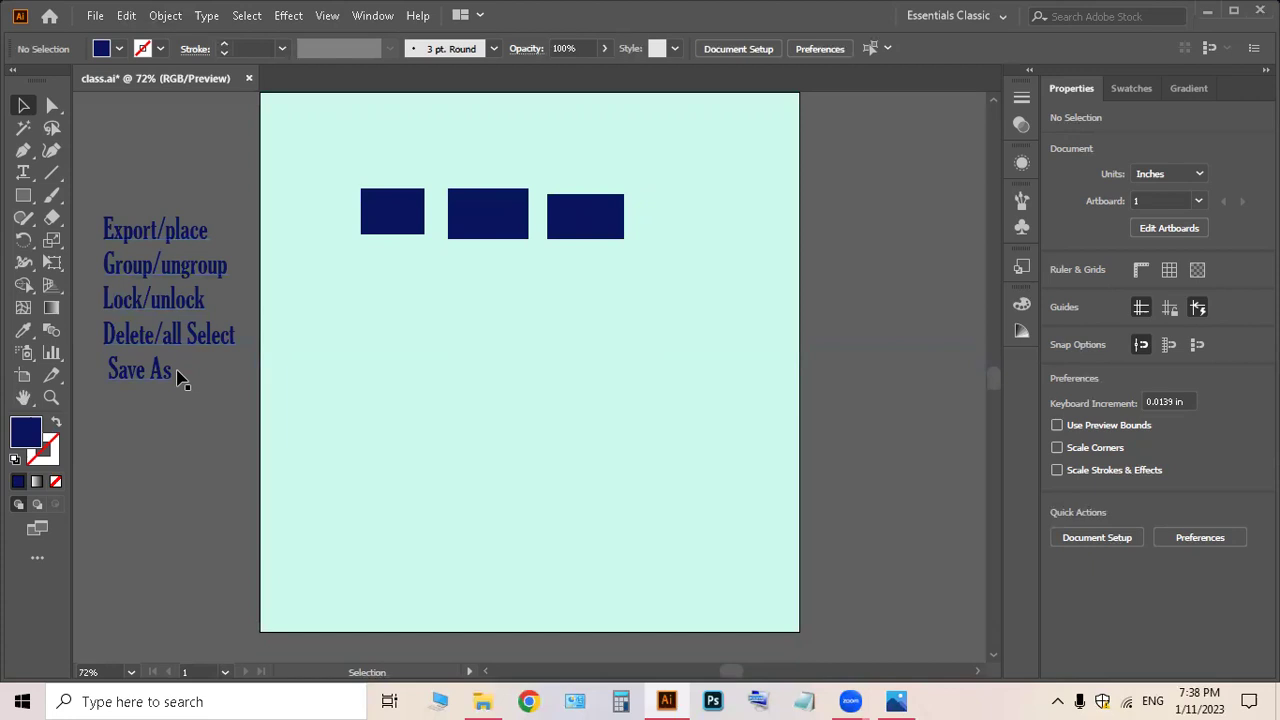
pyautogui.scroll(1, 608, 328)
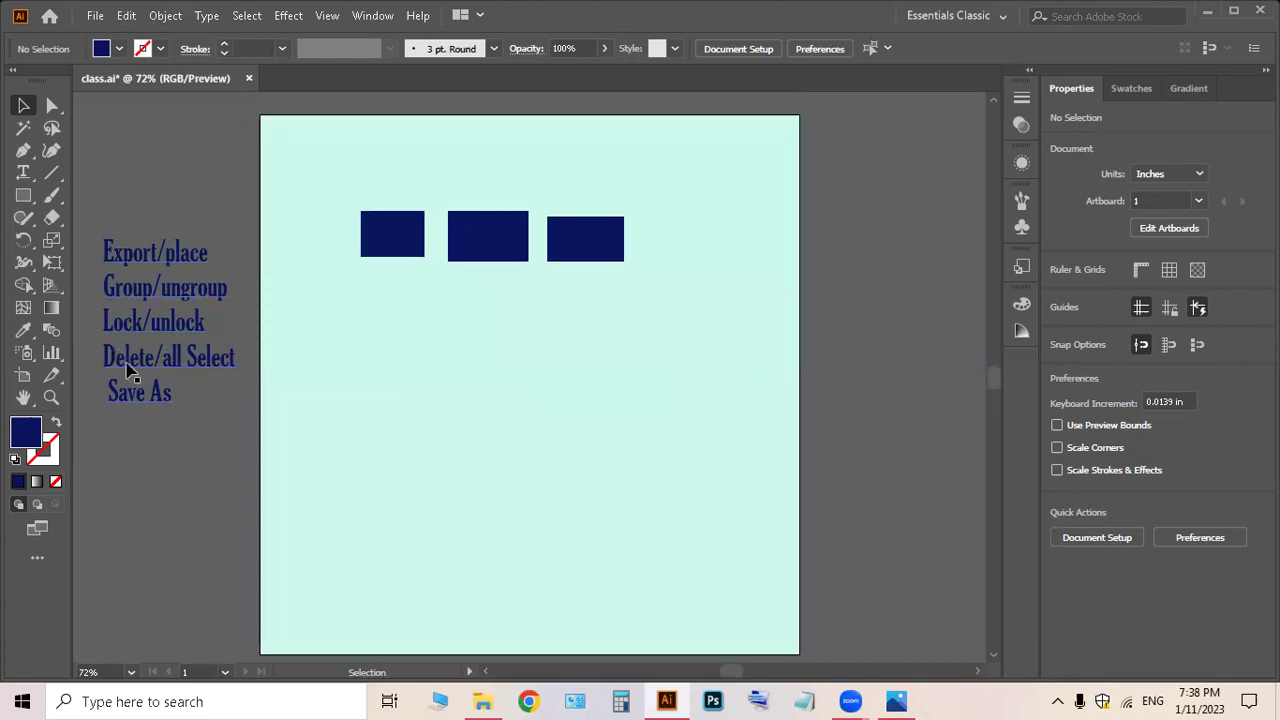
pyautogui.moveTo(162, 394); pyautogui.dragTo(166, 310)
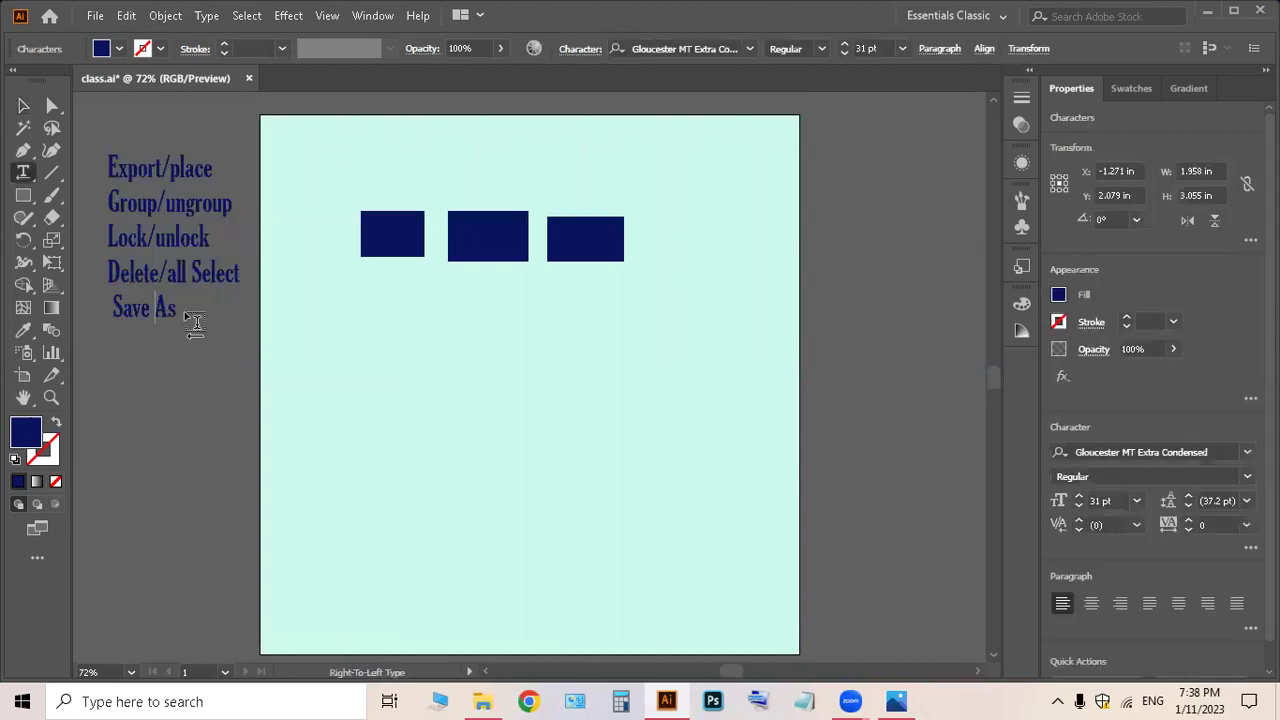
pyautogui.click(21, 107)
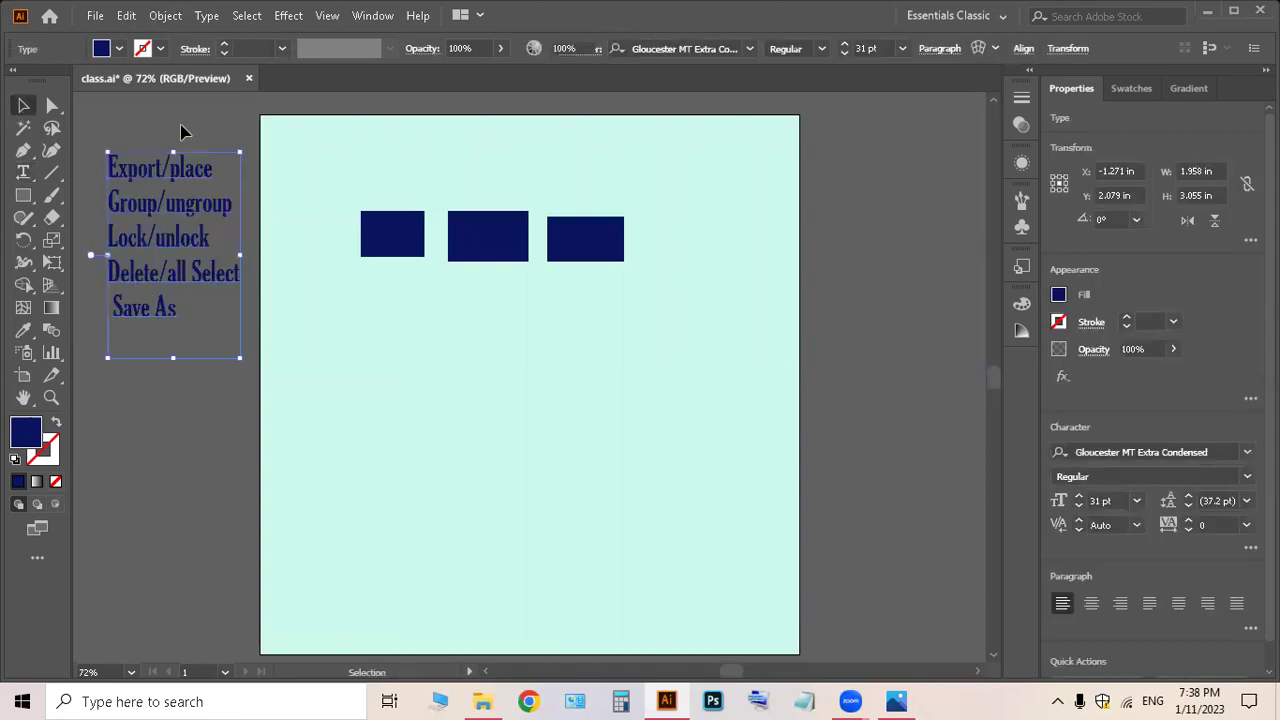
pyautogui.click(307, 160)
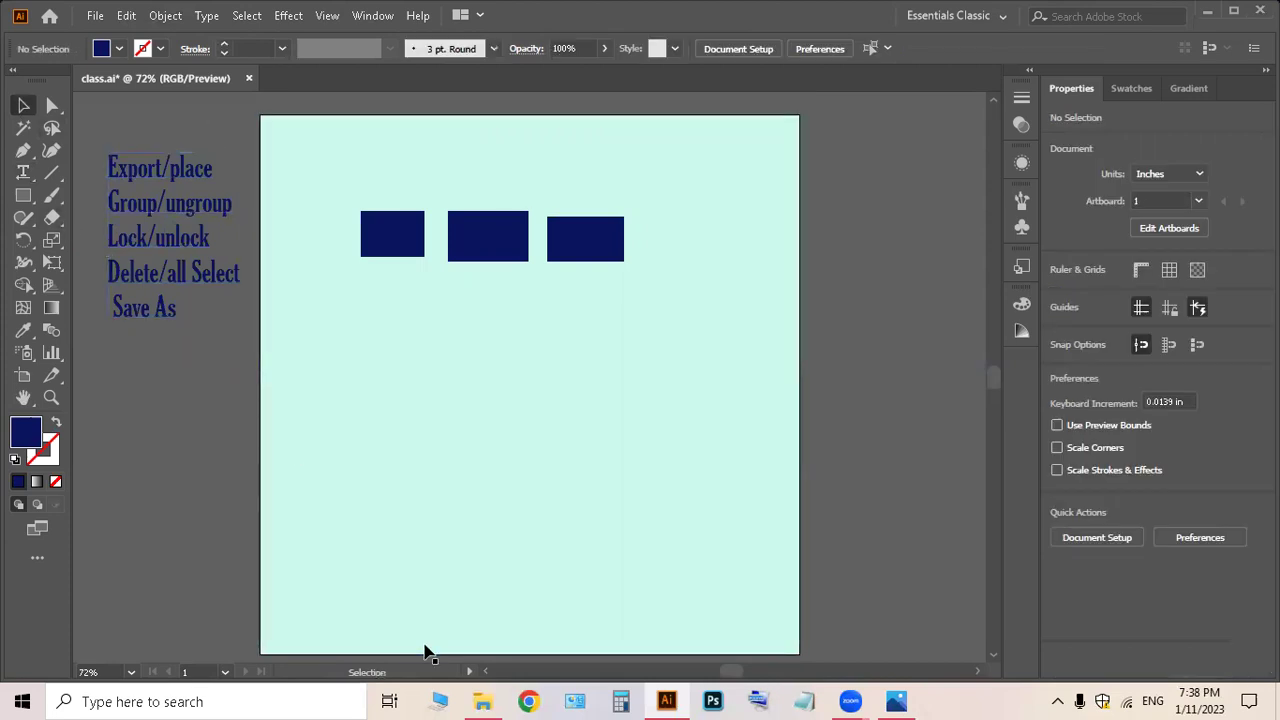
# Marquee-select the text list and all the artwork, delete them, and undo the deletion.
pyautogui.moveTo(93, 128); pyautogui.dragTo(872, 664)
pyautogui.press('Delete')
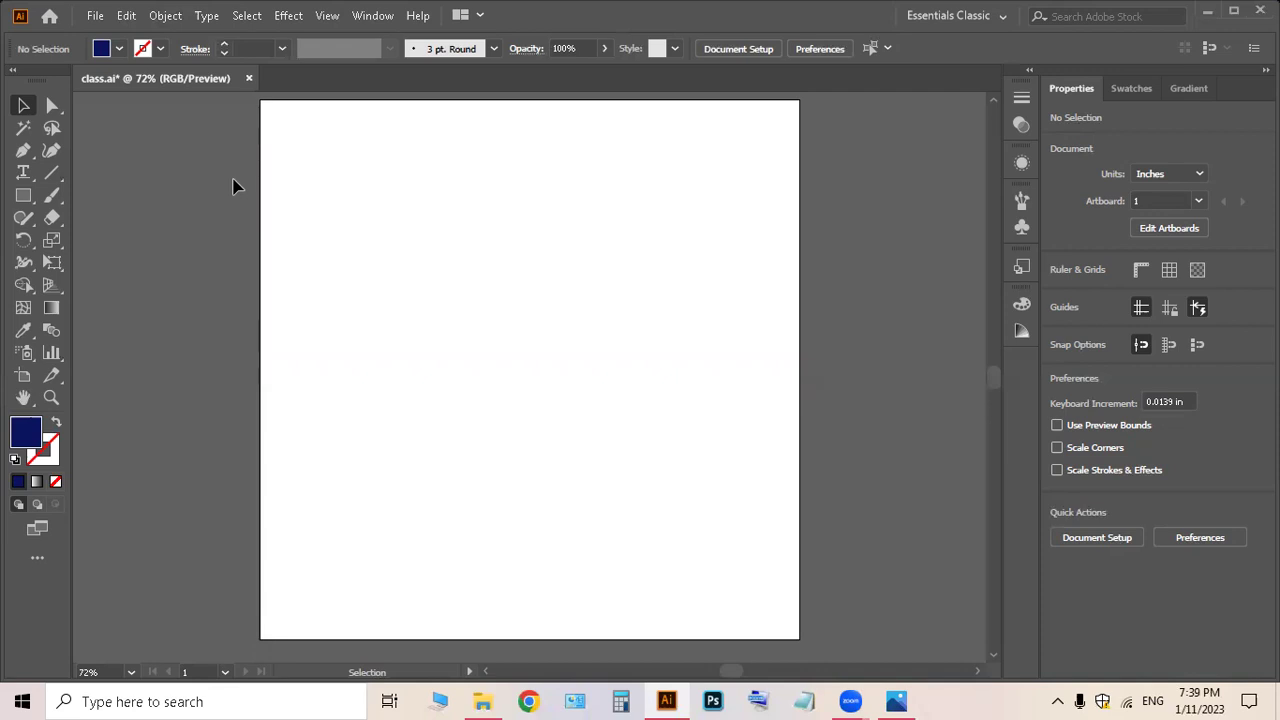
pyautogui.hotkey('ctrl', 'z')
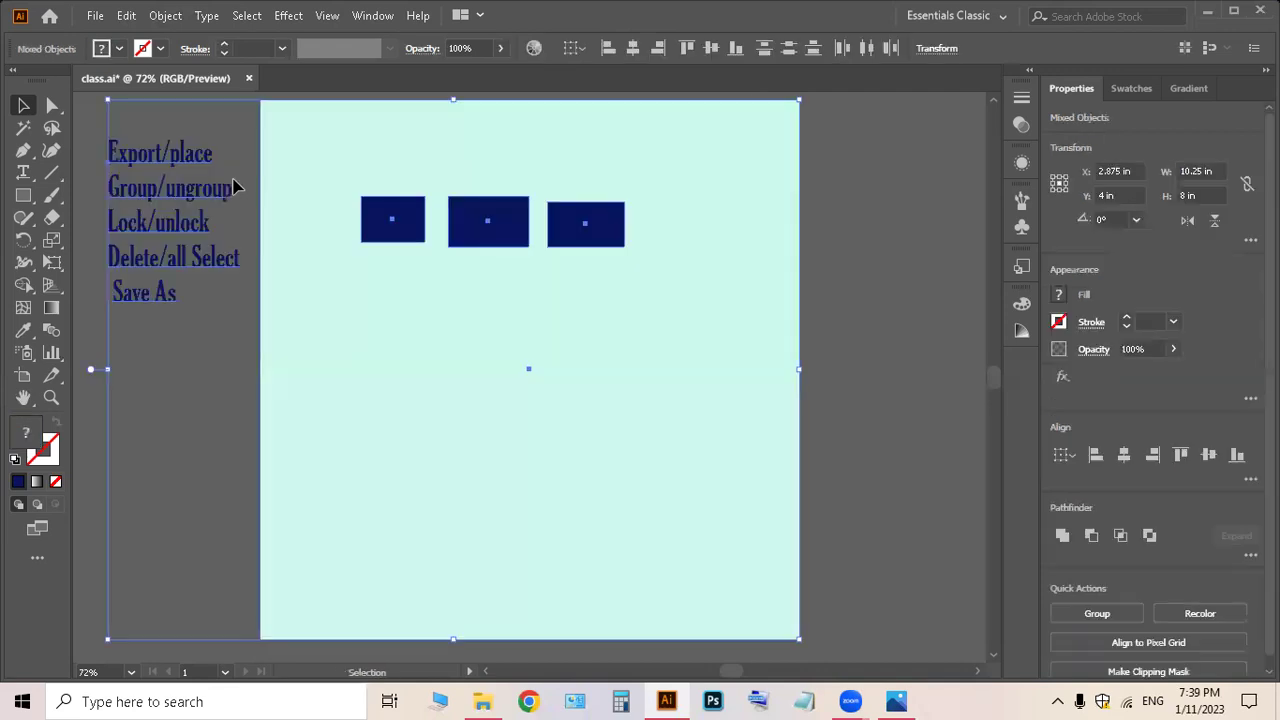
pyautogui.scroll(1, 335, 258)
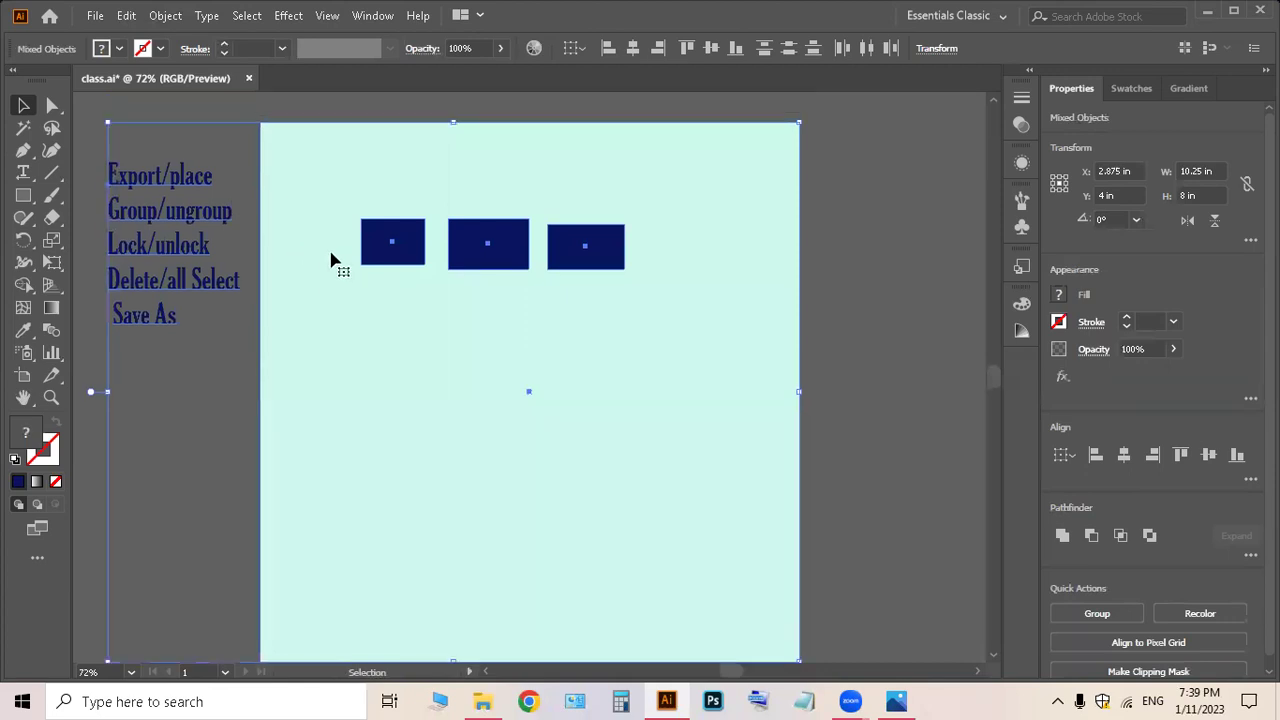
pyautogui.click(217, 140)
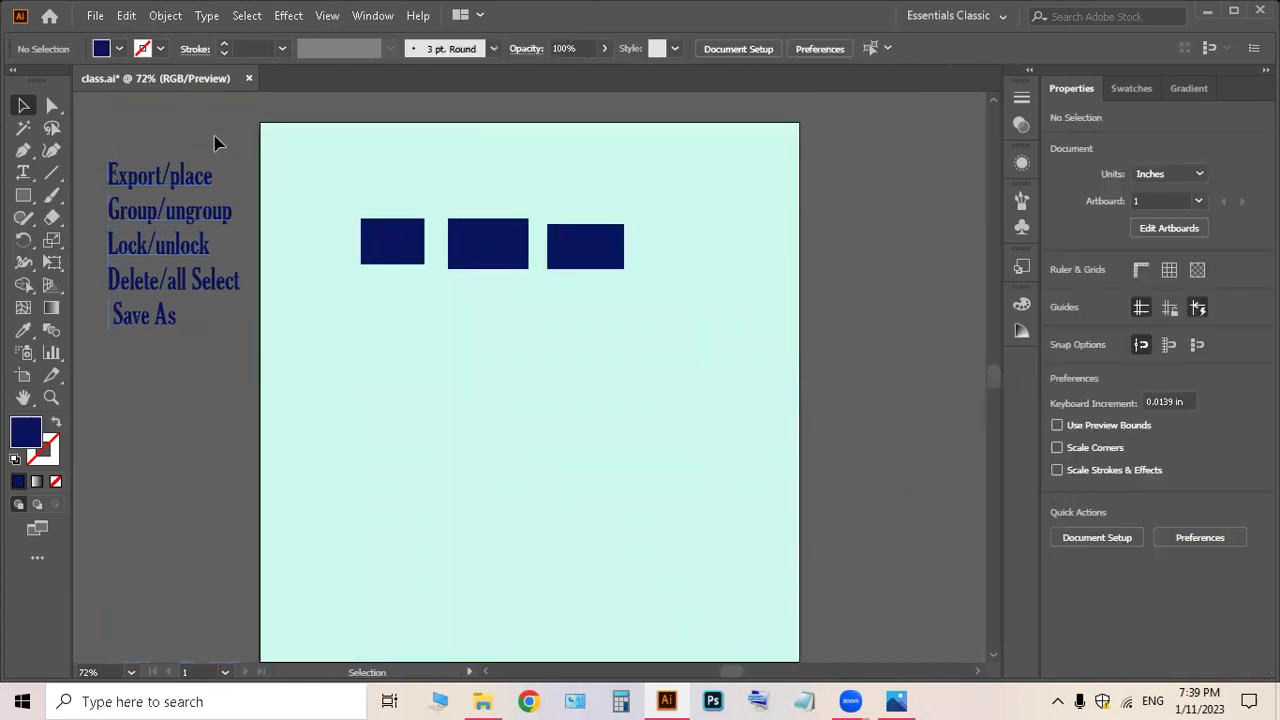
# Select and deselect the entire artwork once more, and delete the text list beside the artboard.
pyautogui.moveTo(86, 137); pyautogui.dragTo(866, 638)
pyautogui.hotkey('ctrl', 'a')
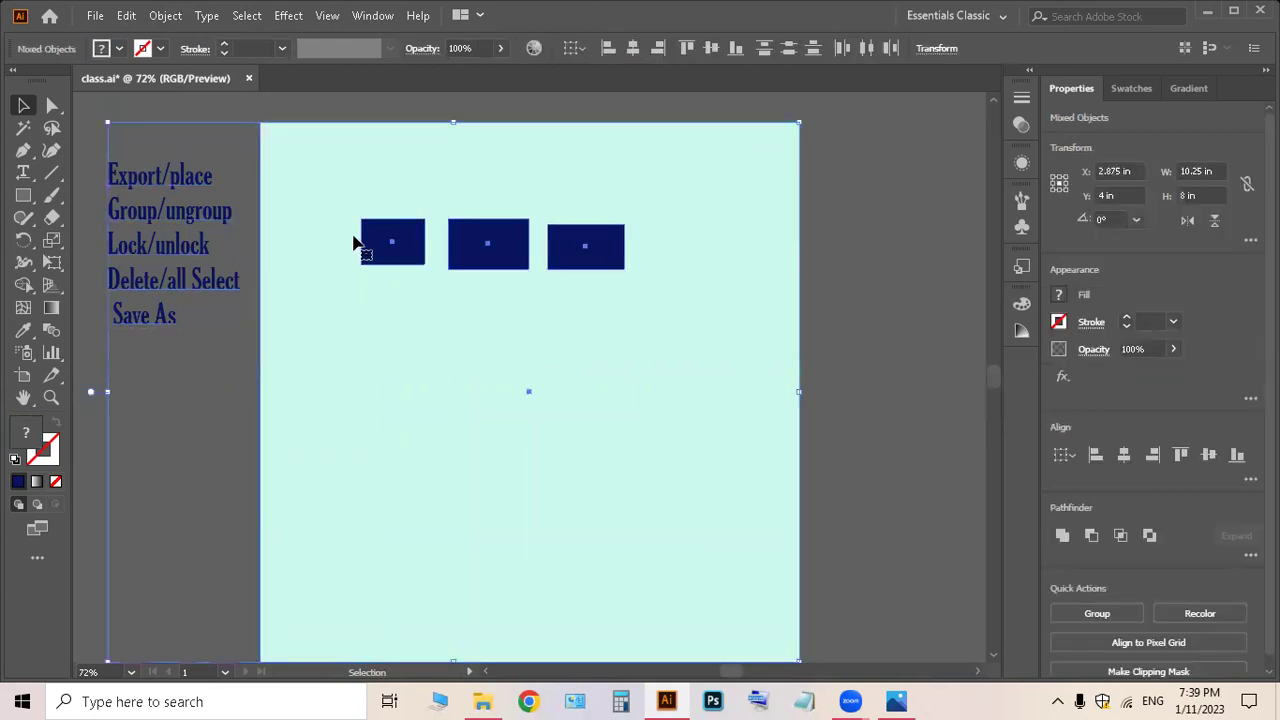
pyautogui.click(240, 375)
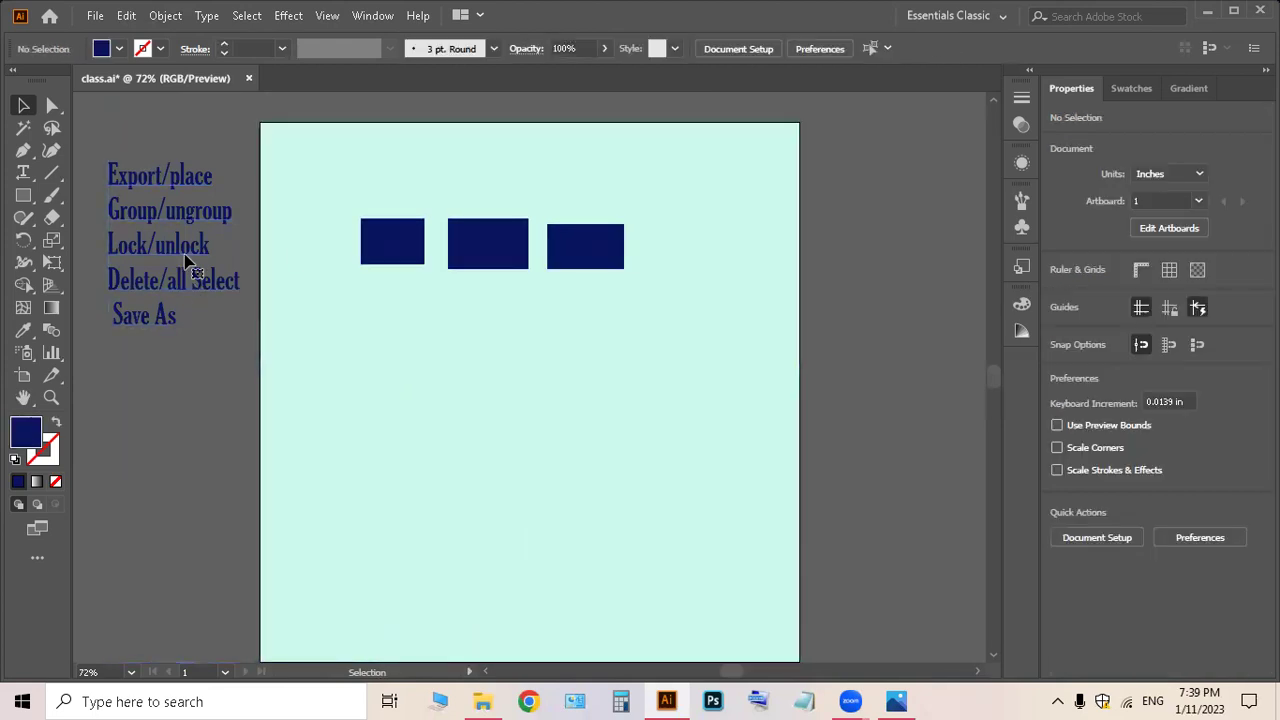
pyautogui.click(186, 250)
pyautogui.press('Delete')
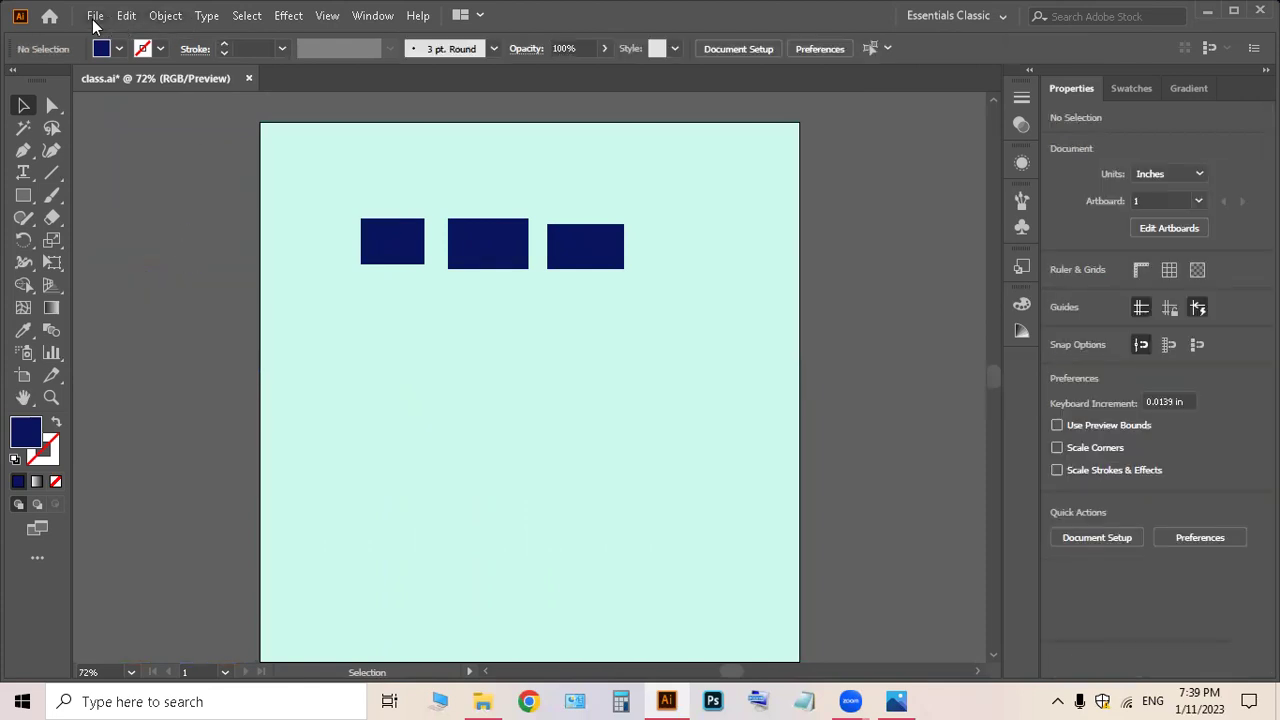
# Undo the deletion of the text list and move it onto the artboard to about X 3.26 in, Y 4.36 in.
pyautogui.click(124, 16)
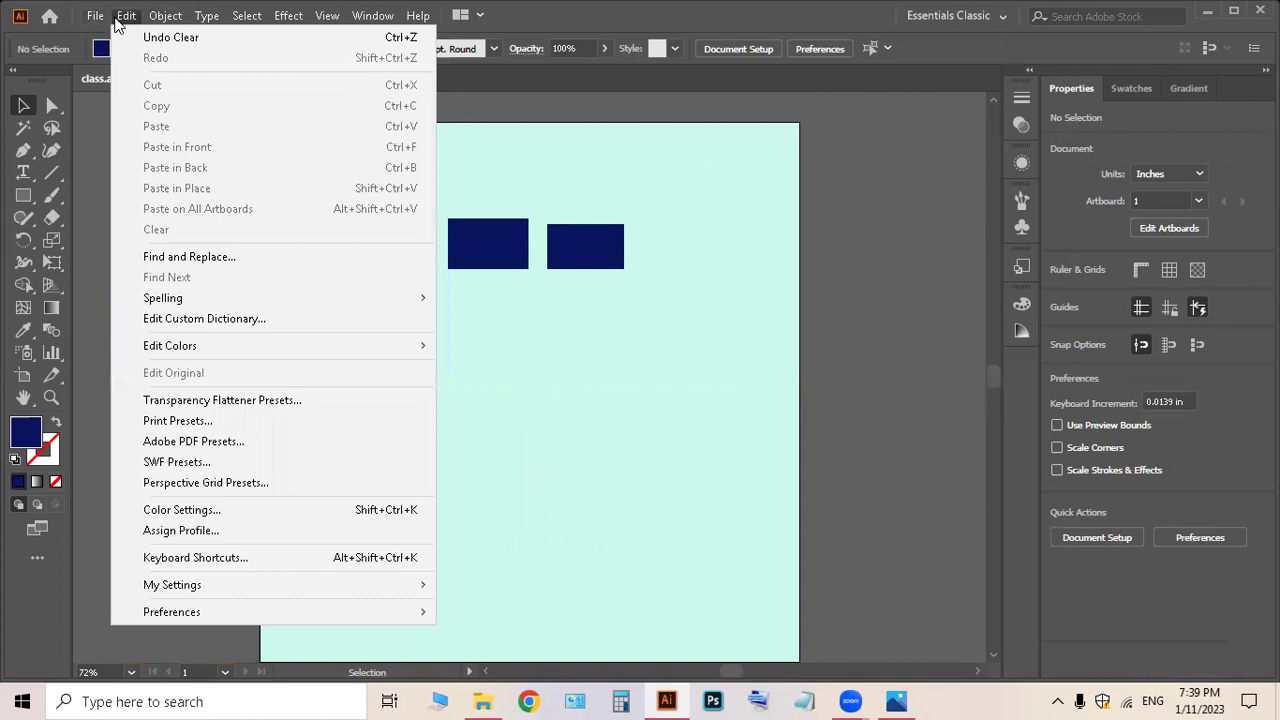
pyautogui.click(165, 39)
pyautogui.hotkey('ctrl', 'z')
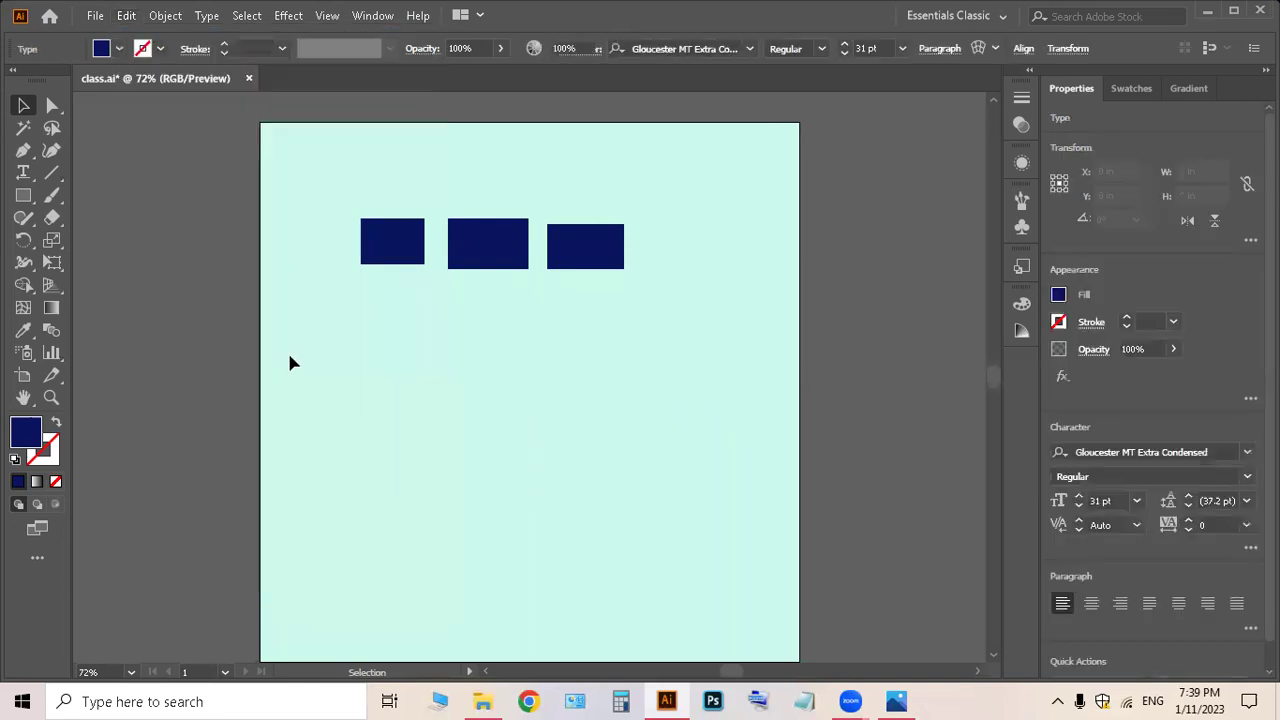
pyautogui.hotkey('ctrl', 'z')
pyautogui.moveTo(199, 290); pyautogui.dragTo(505, 444)
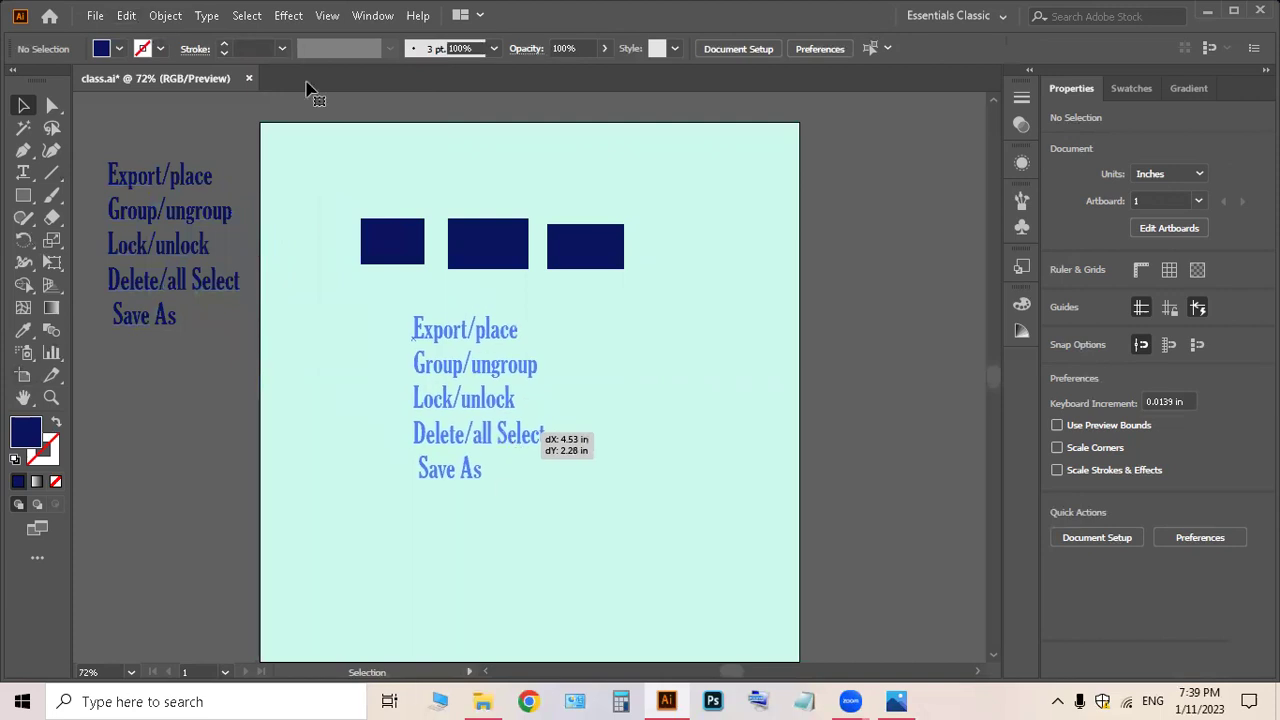
pyautogui.click(127, 16)
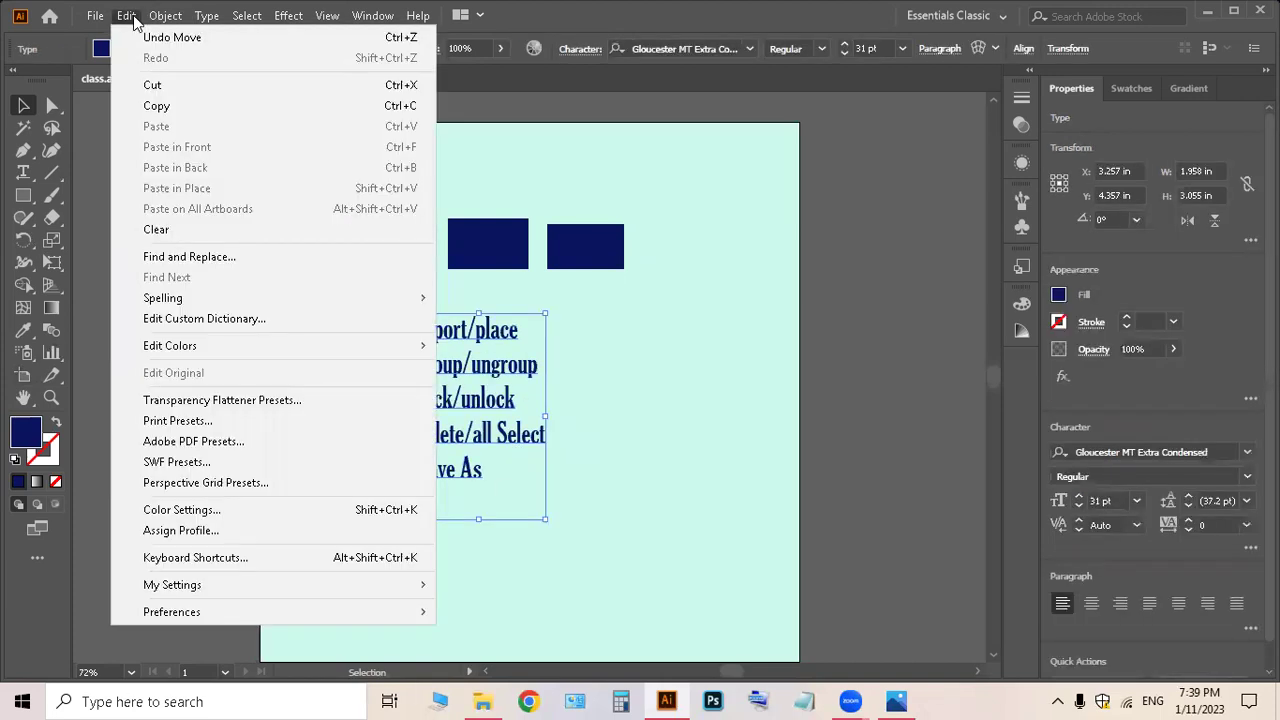
pyautogui.click(134, 18)
pyautogui.click(156, 238)
pyautogui.click(131, 19)
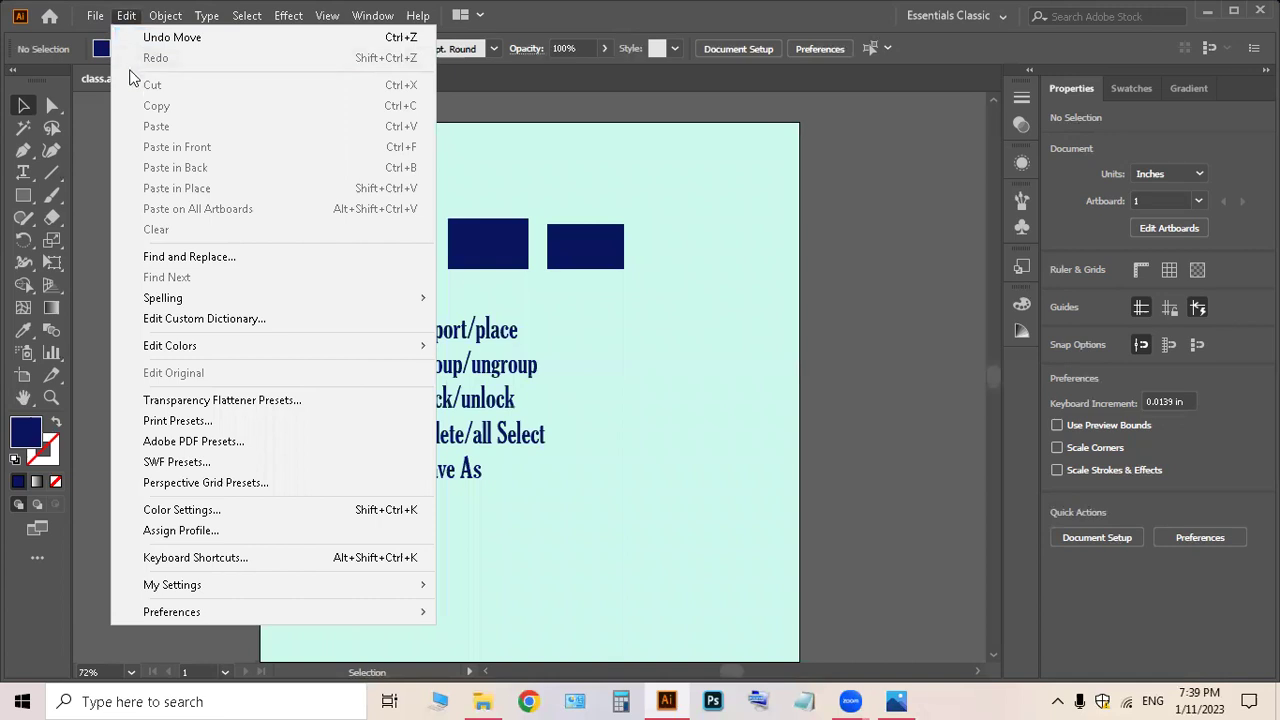
pyautogui.click(100, 224)
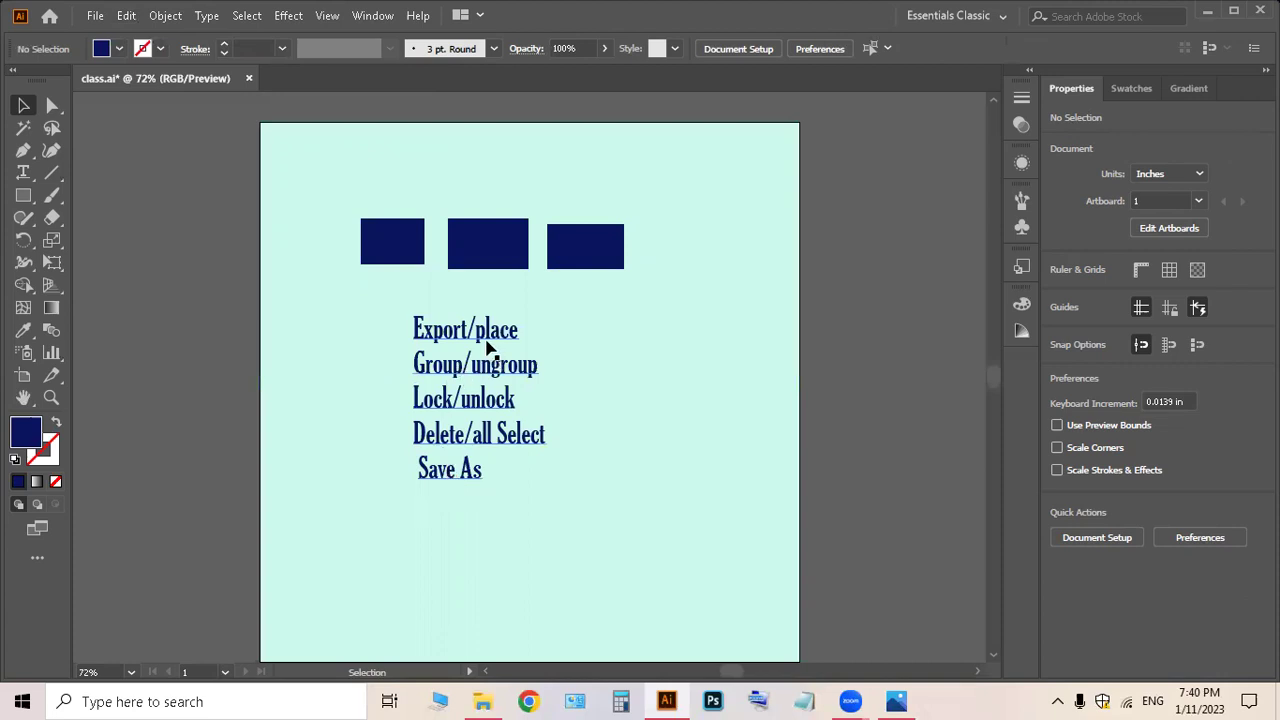
# Move the text list off the artboard, beside its edge, to about X -1.13 in, Y 3.33 in.
pyautogui.moveTo(452, 342); pyautogui.dragTo(250, 432)
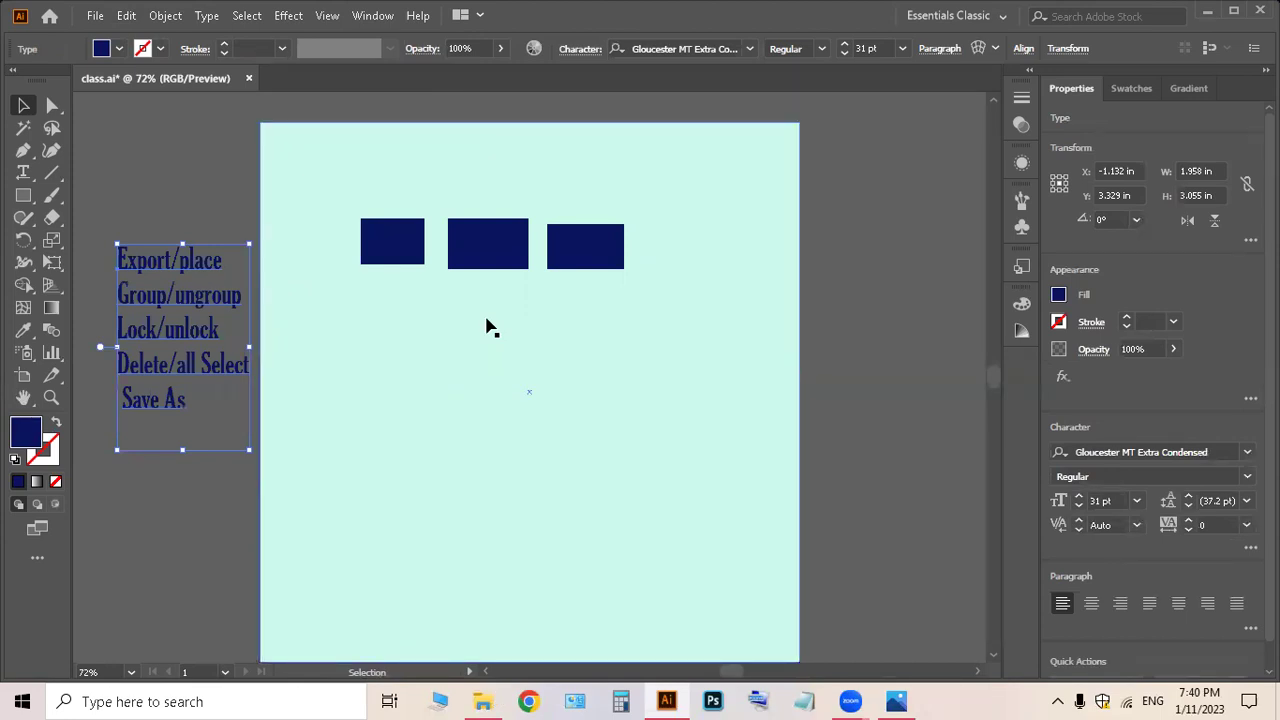
# Place the image class 2-01 from the 3D Objects folder as a linked file, sized about 4.22 in square.
pyautogui.click(91, 16)
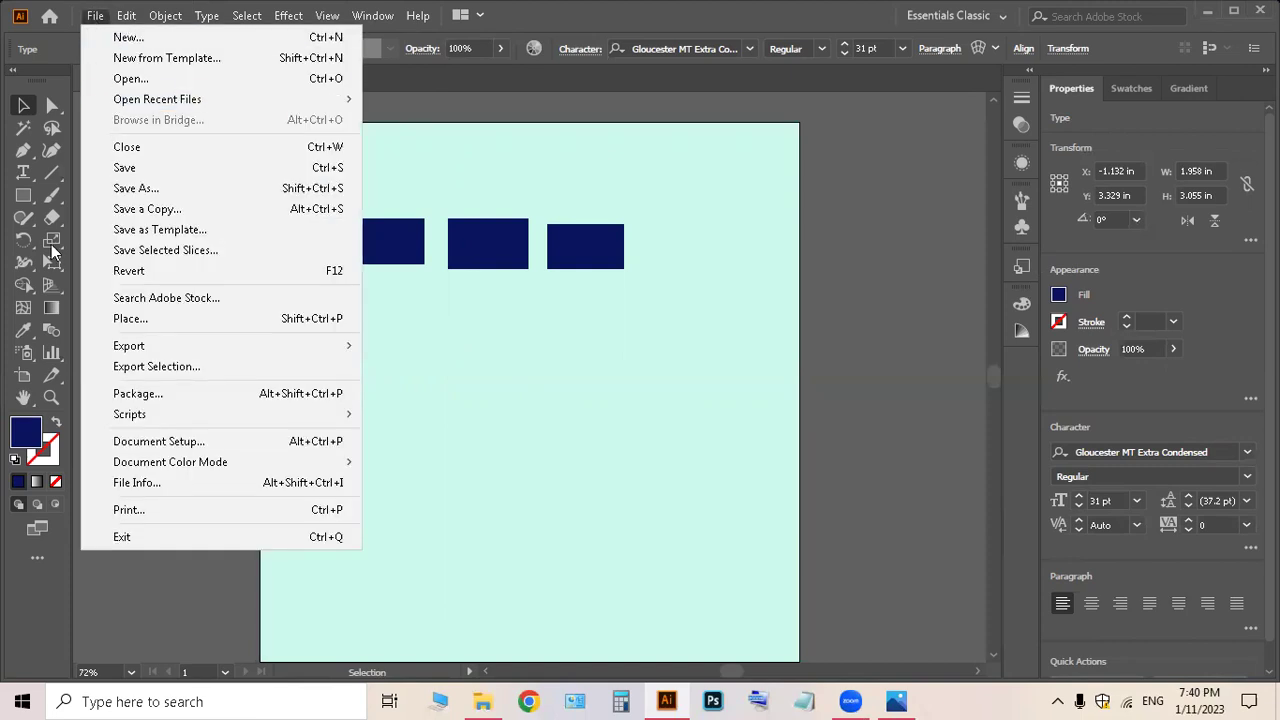
pyautogui.click(140, 322)
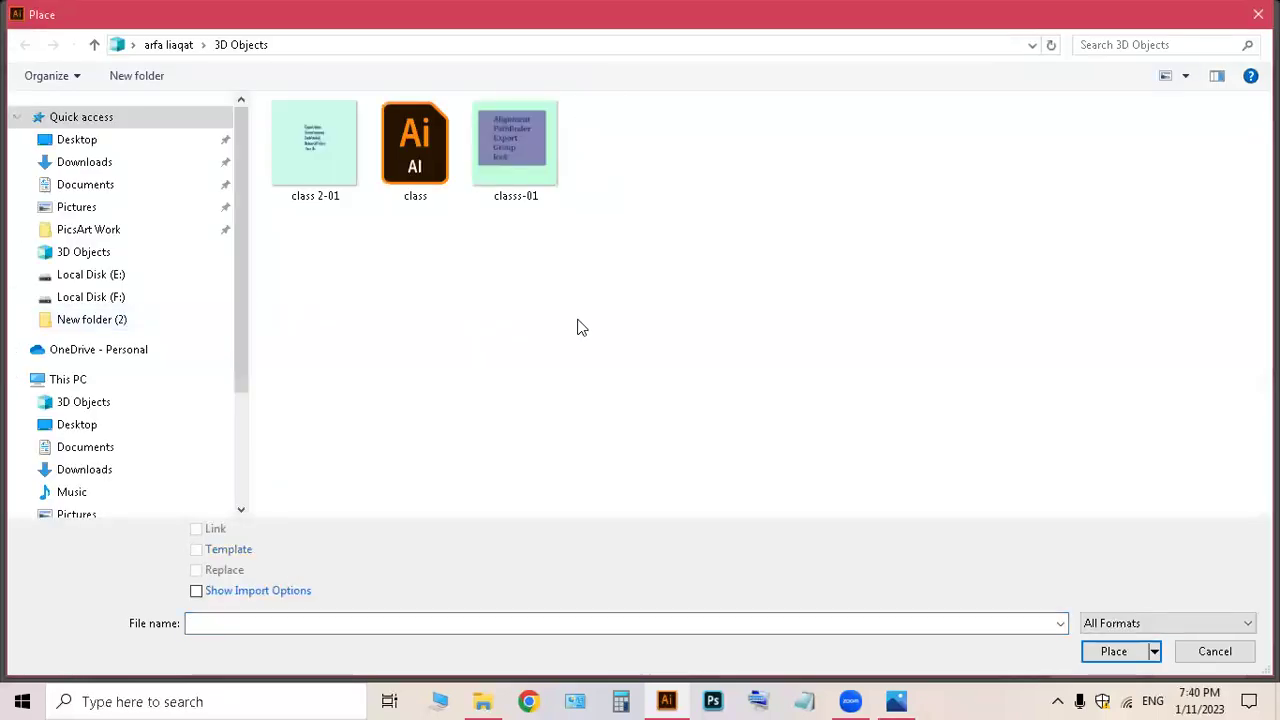
pyautogui.click(322, 185)
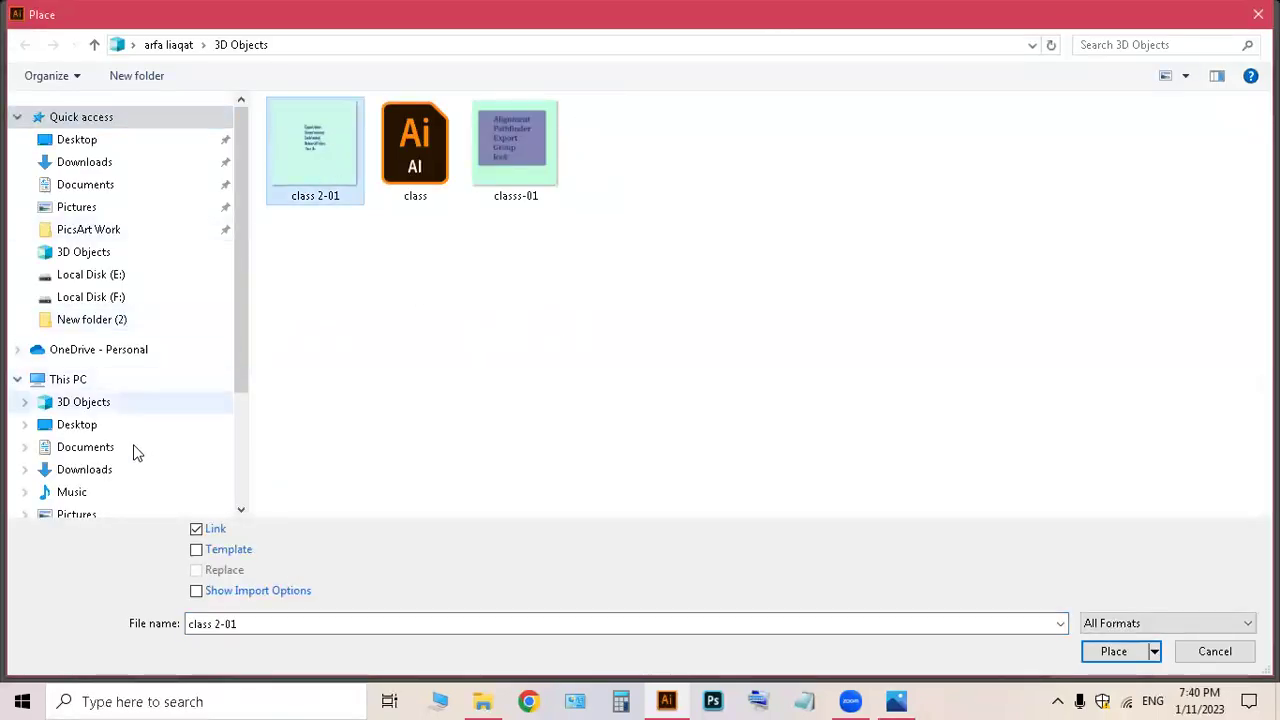
pyautogui.scroll(-3, 246, 490)
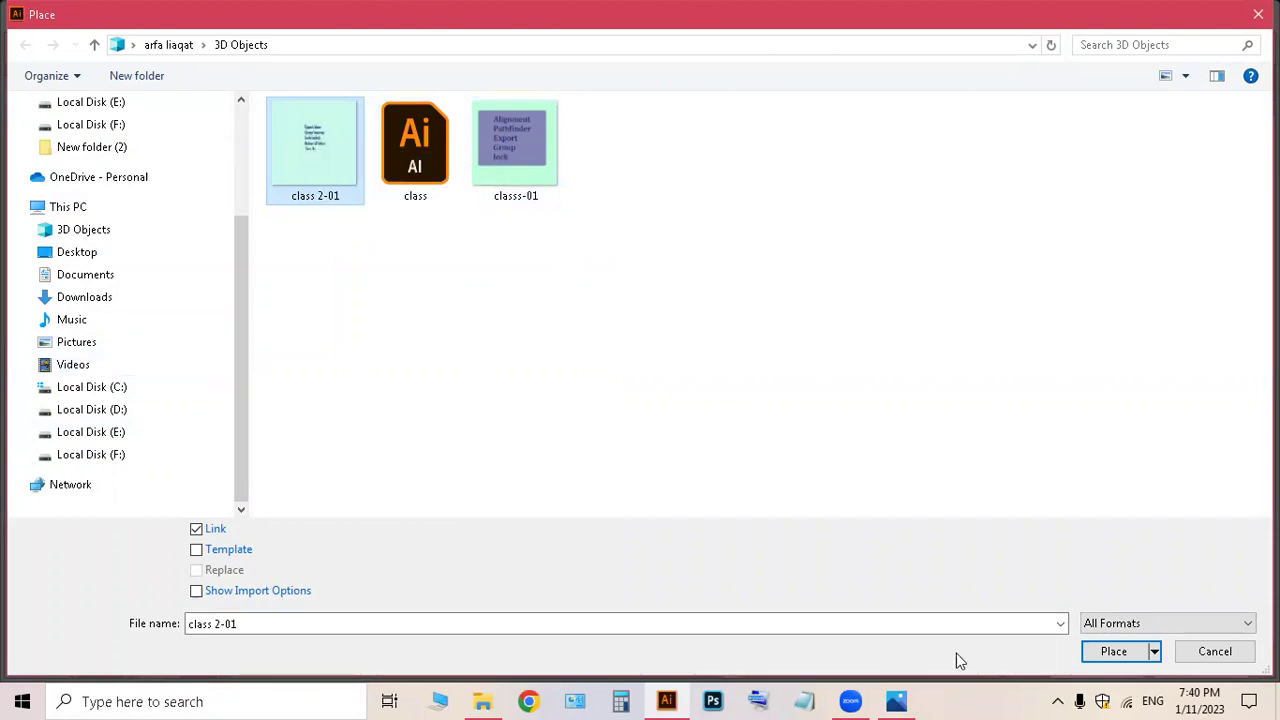
pyautogui.click(1116, 653)
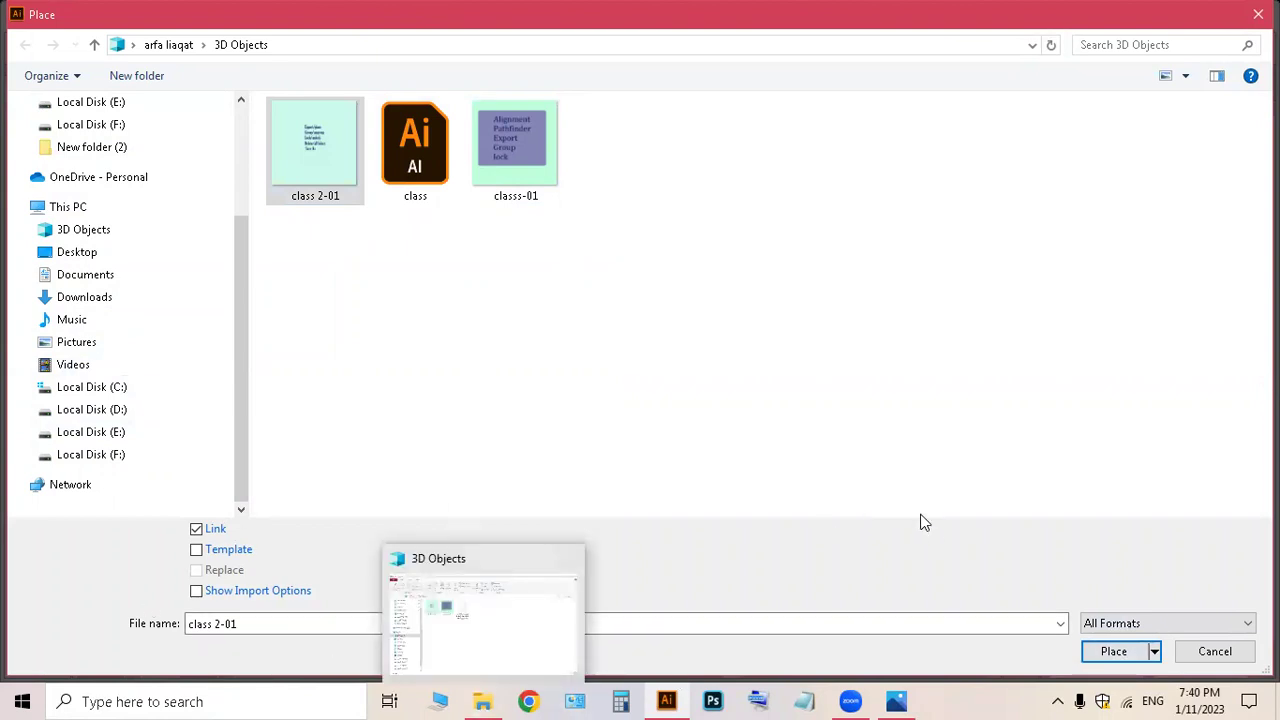
pyautogui.click(1112, 651)
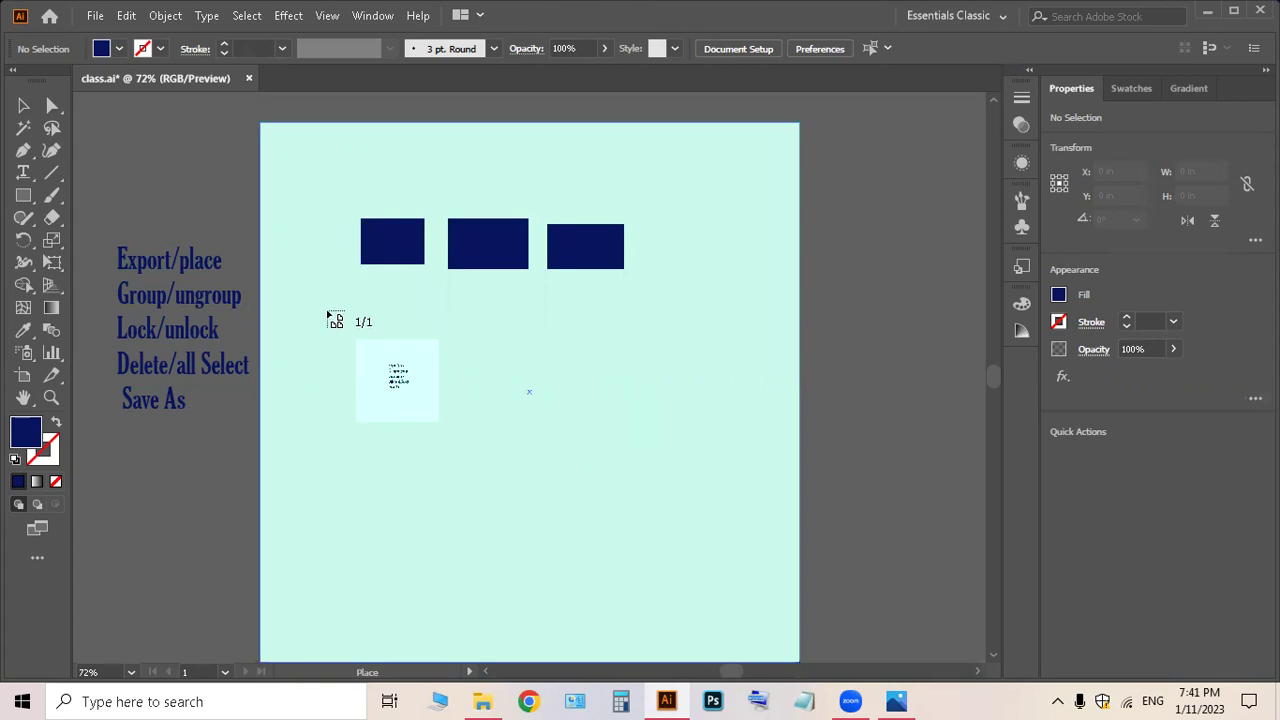
pyautogui.moveTo(328, 313); pyautogui.dragTo(712, 600)
# Move the placed image off the artboard, opposite the text list, to about X 10.44 in, Y 2.9 in, and deselect it.
pyautogui.moveTo(503, 440); pyautogui.dragTo(850, 421)
pyautogui.click(984, 672)
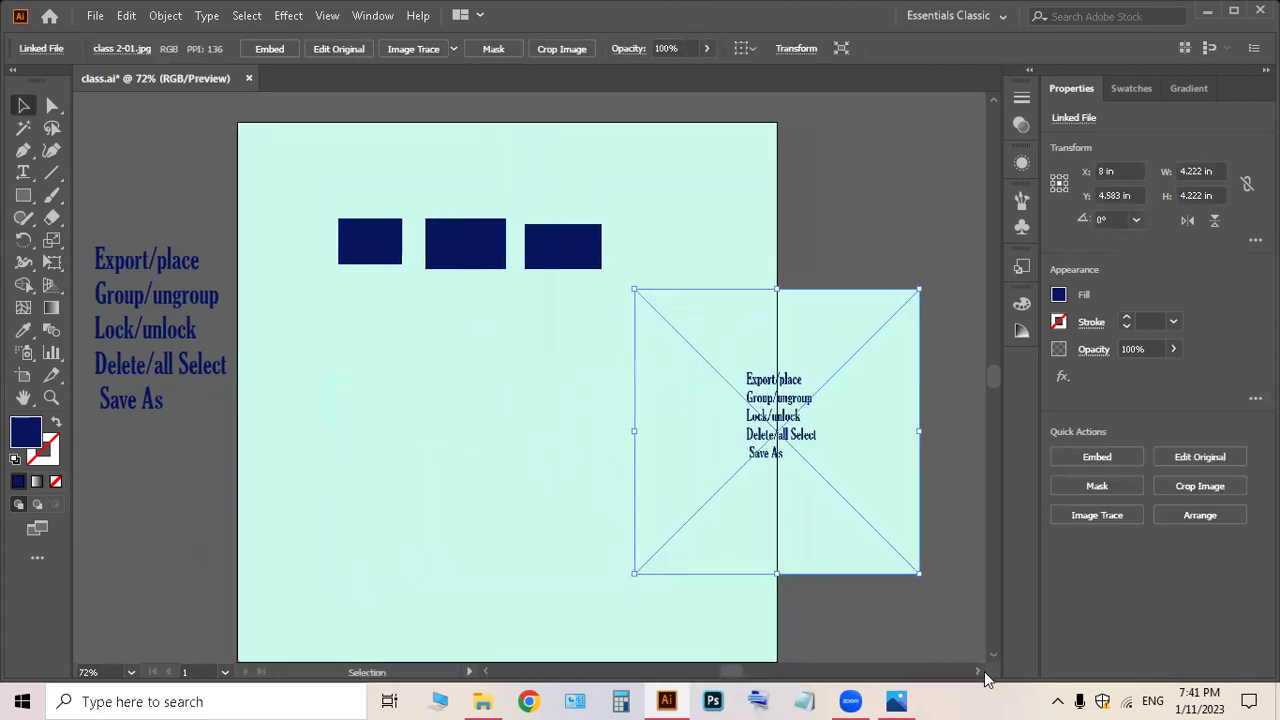
pyautogui.click(984, 672)
pyautogui.moveTo(576, 435); pyautogui.dragTo(742, 321)
pyautogui.click(698, 474)
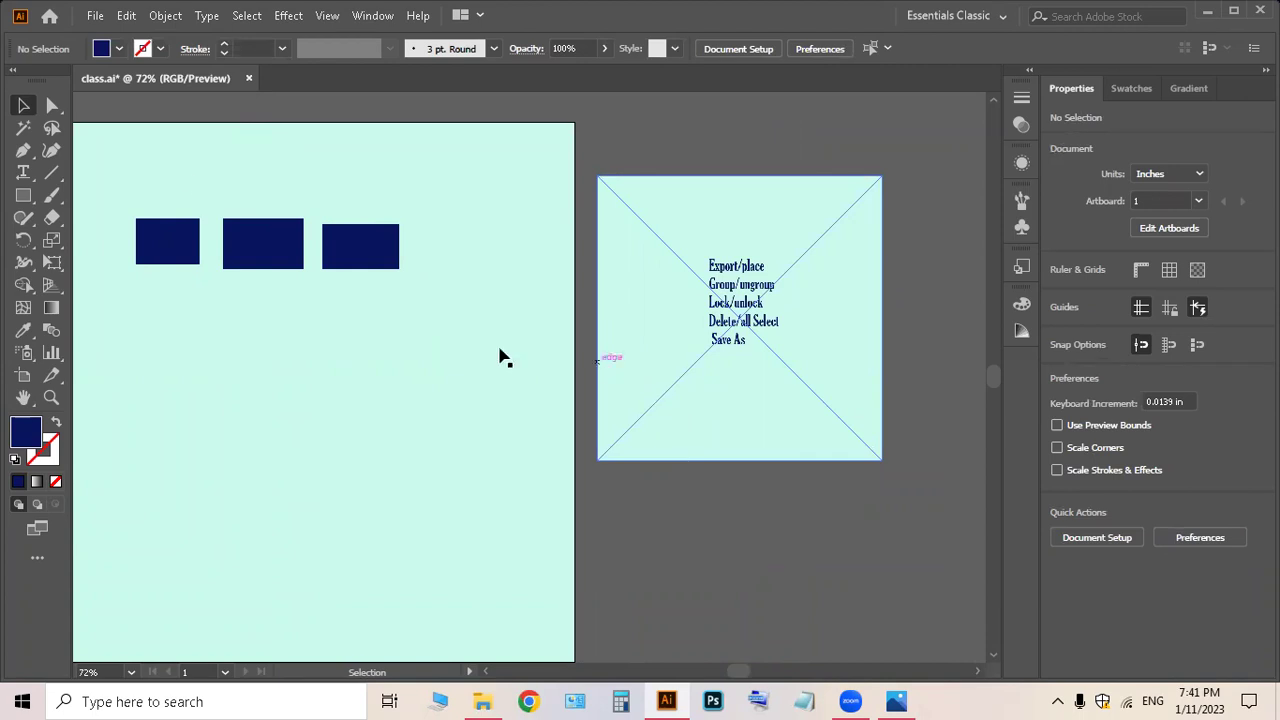
# Place a second linked copy of the image class 2-01 at its full 8 in size.
pyautogui.click(90, 16)
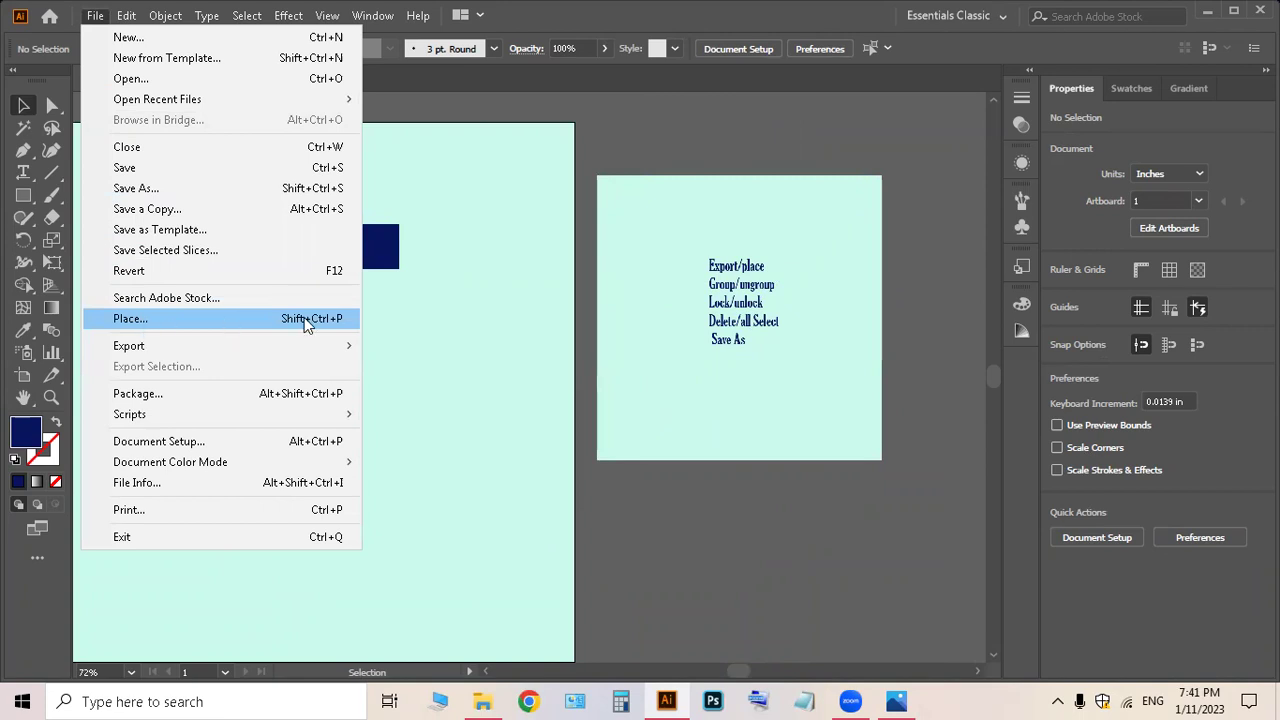
pyautogui.click(101, 318)
pyautogui.click(489, 181)
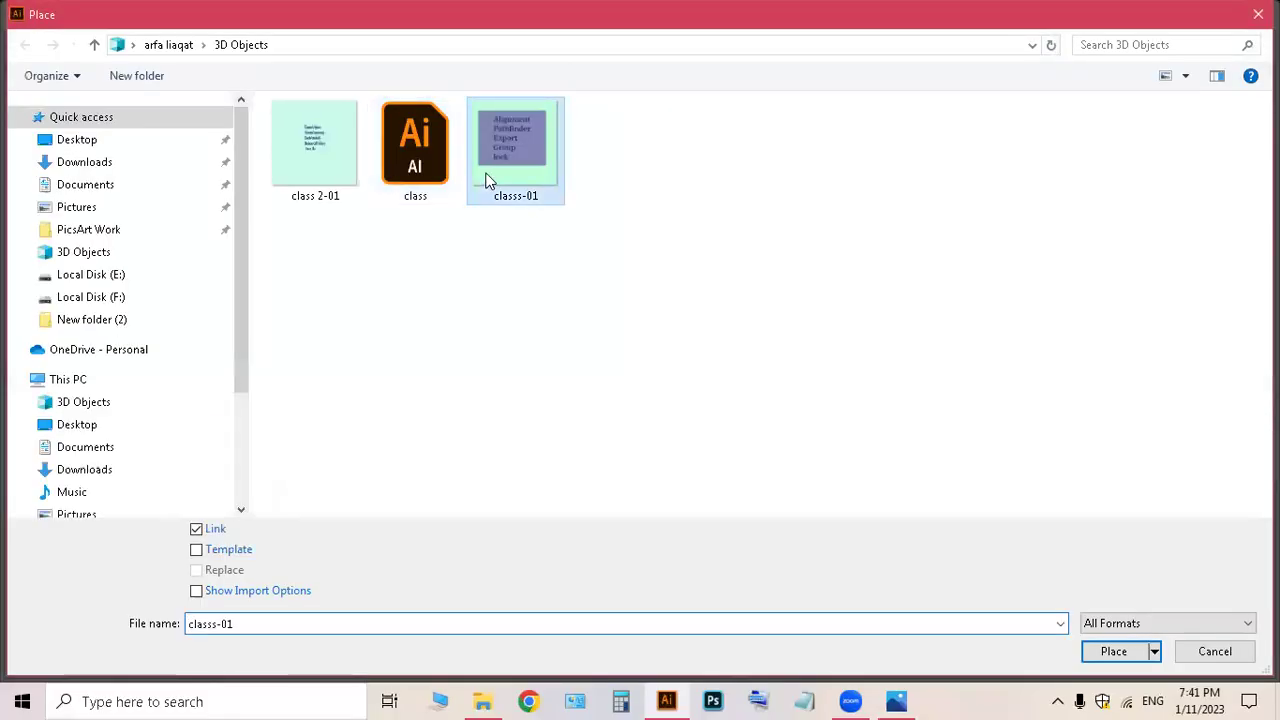
pyautogui.click(315, 150)
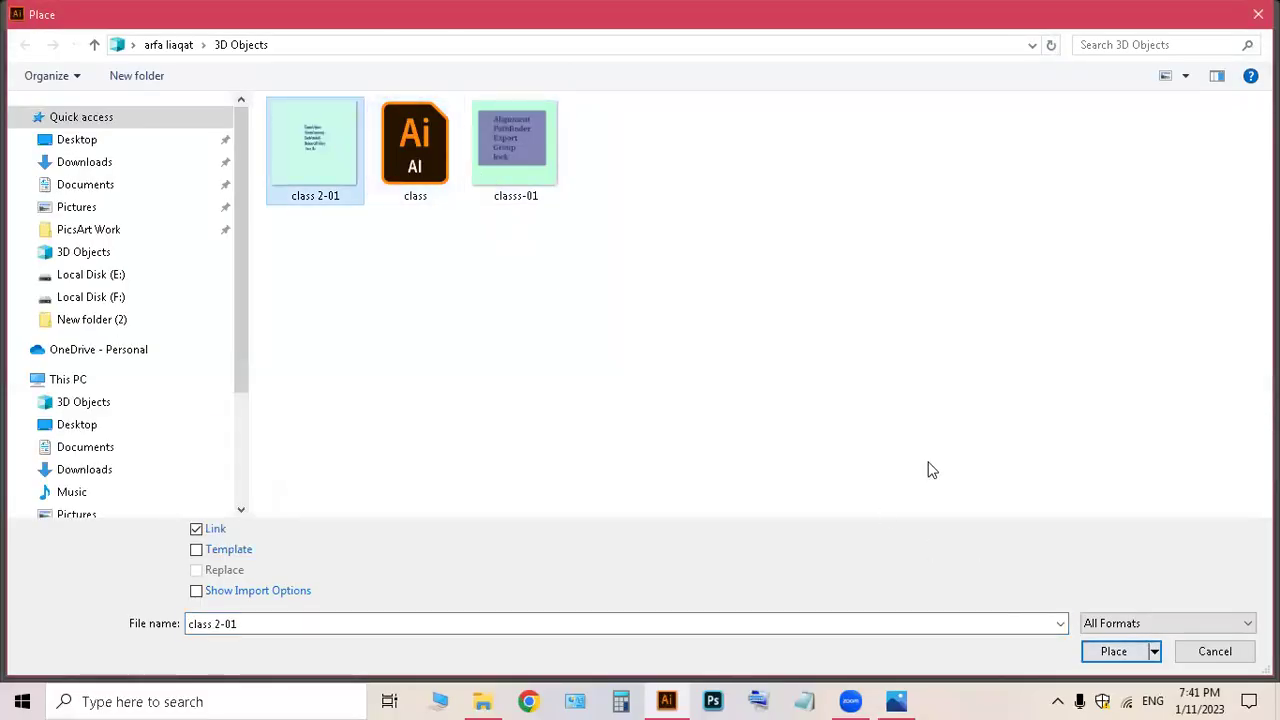
pyautogui.click(1115, 653)
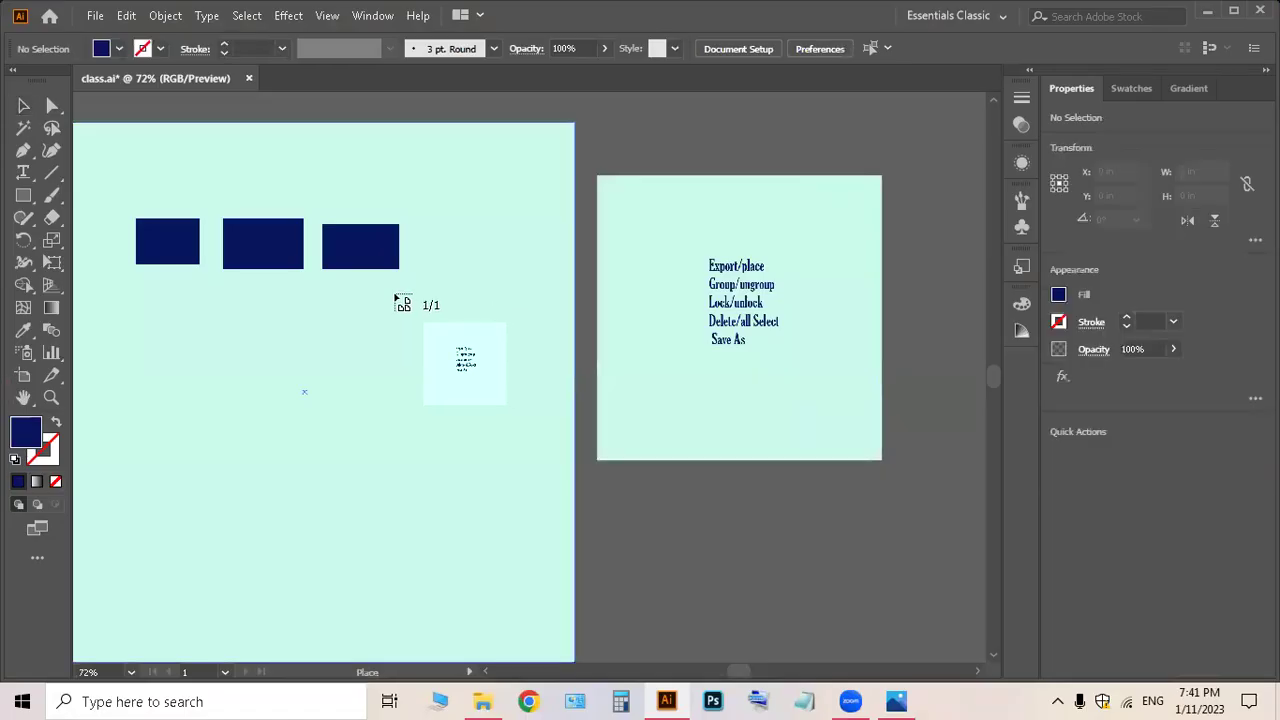
pyautogui.click(383, 347)
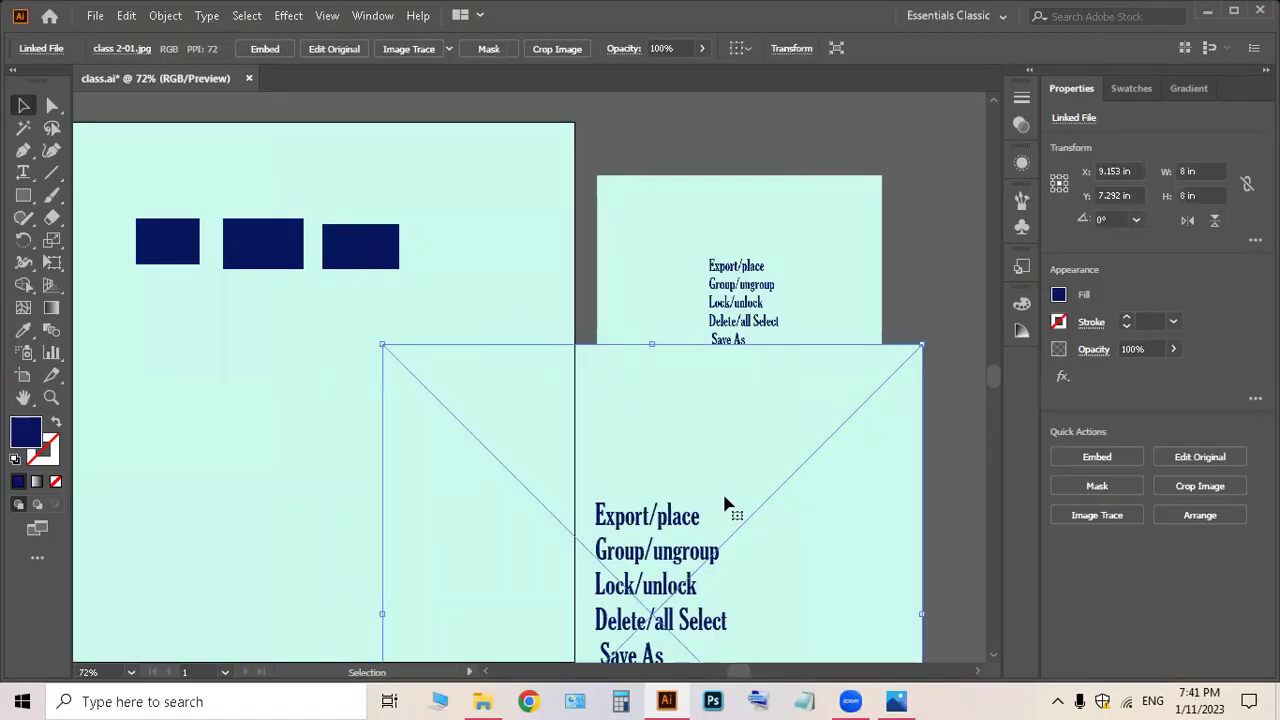
# Shrink the second placed image to about 4.56 by 4.72 in and move it to about X 6.15 in, Y 4.47 in.
pyautogui.moveTo(731, 642); pyautogui.dragTo(577, 314)
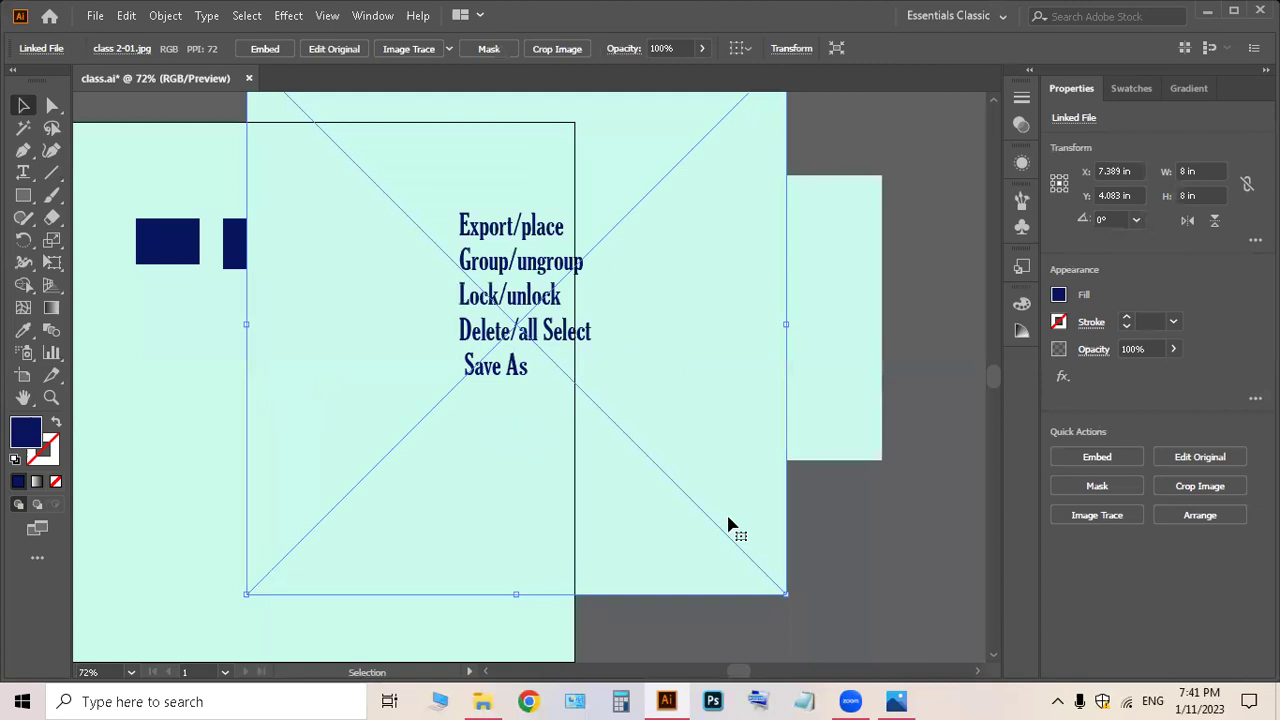
pyautogui.moveTo(786, 594); pyautogui.dragTo(554, 373)
pyautogui.moveTo(420, 247); pyautogui.dragTo(615, 516)
pyautogui.moveTo(498, 454); pyautogui.dragTo(374, 438)
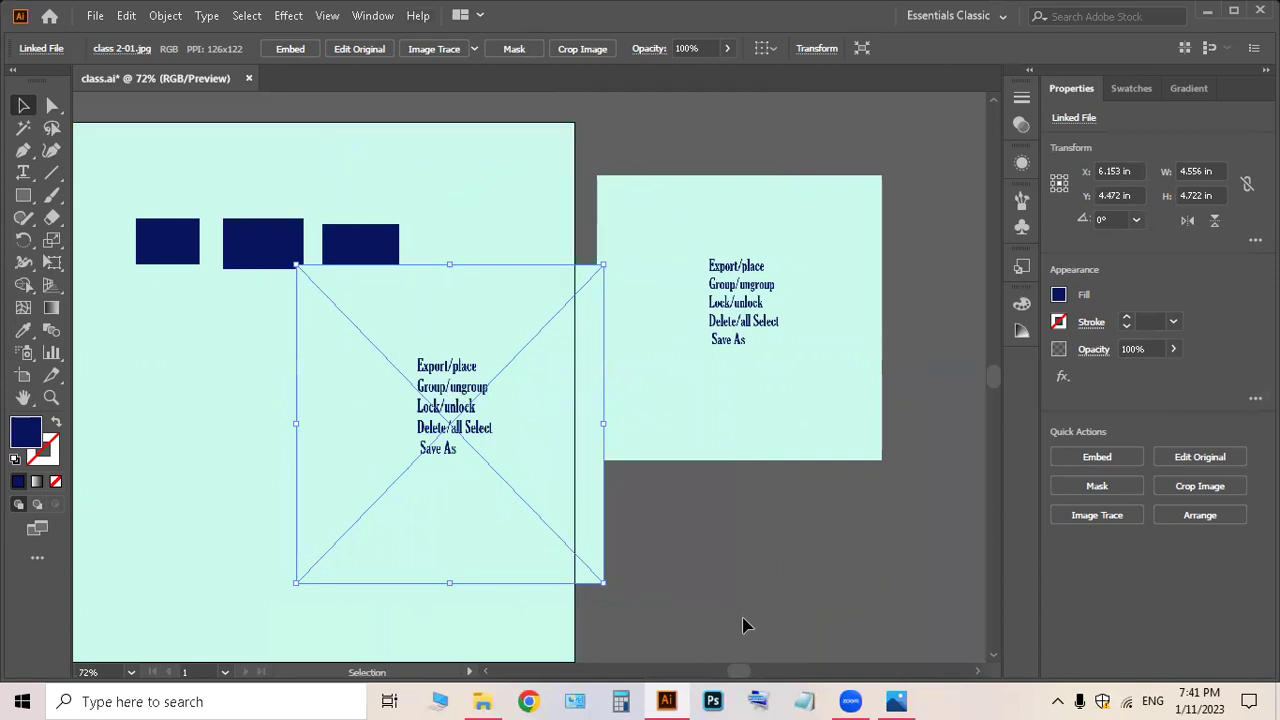
# Move the second placed image below the three rectangles, to about X 3.78 in, Y 4.79 in, and deselect it.
pyautogui.click(977, 672)
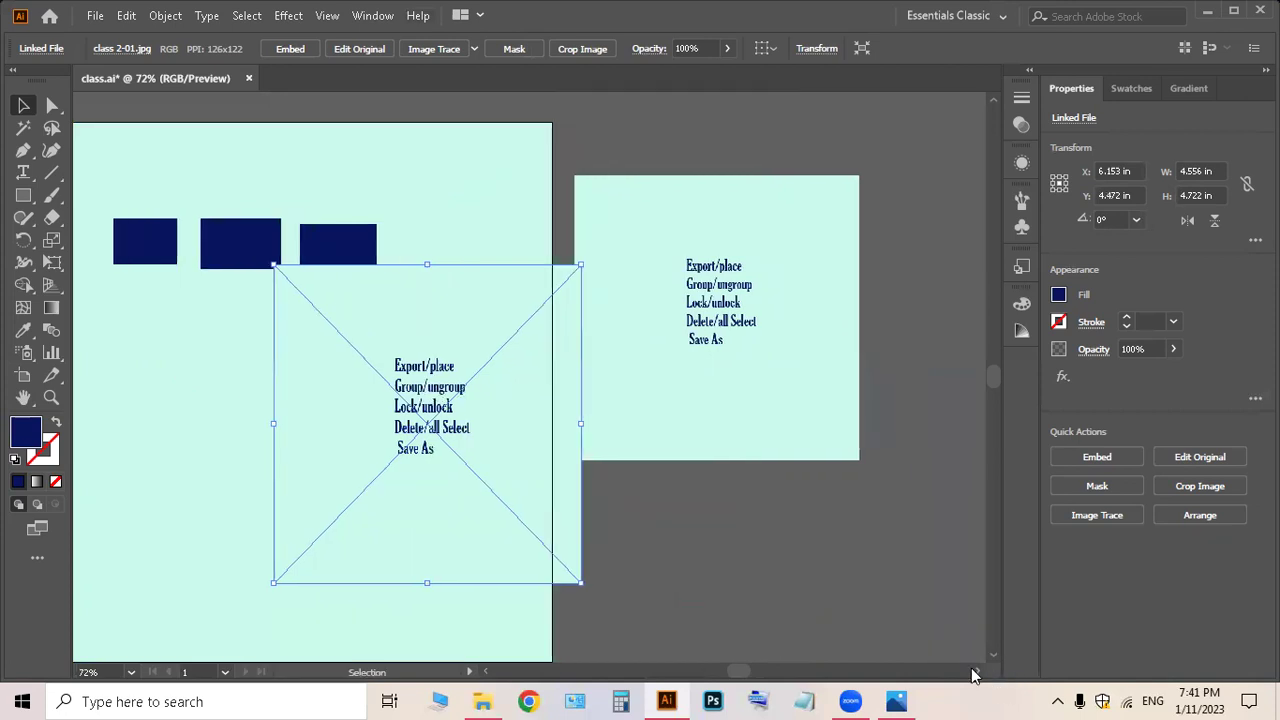
pyautogui.click(485, 672)
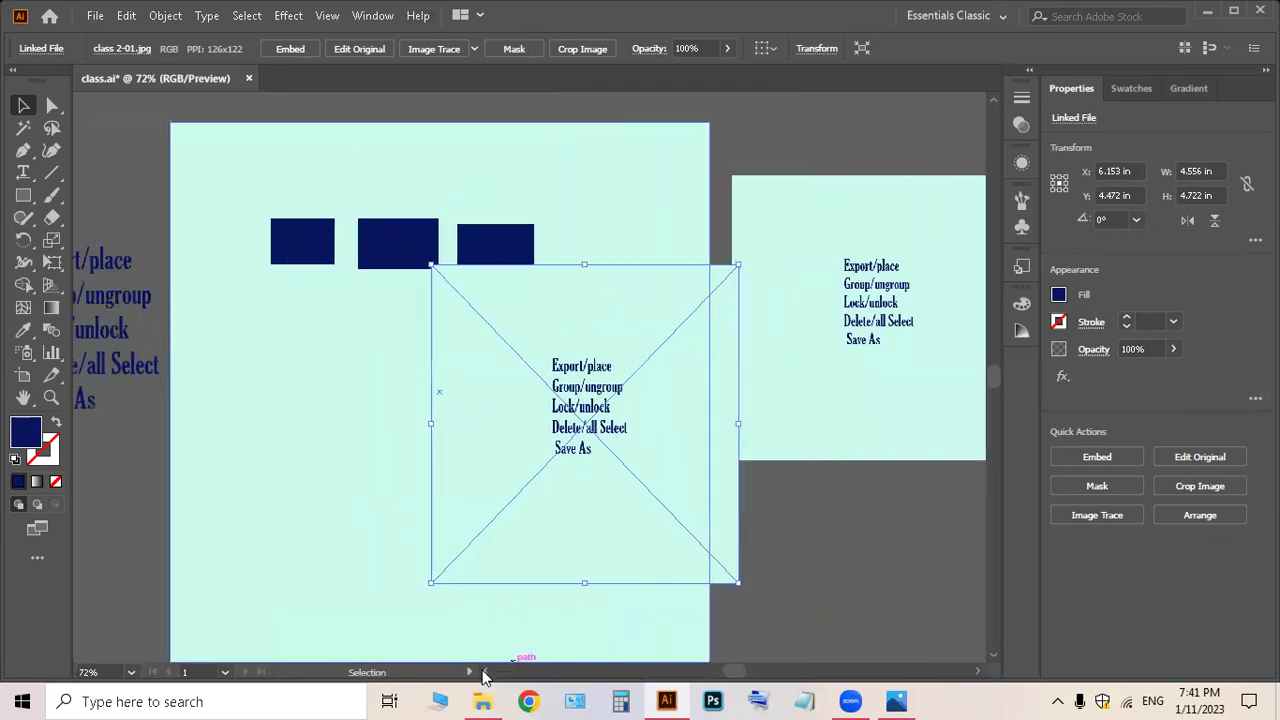
pyautogui.moveTo(580, 408); pyautogui.dragTo(419, 429)
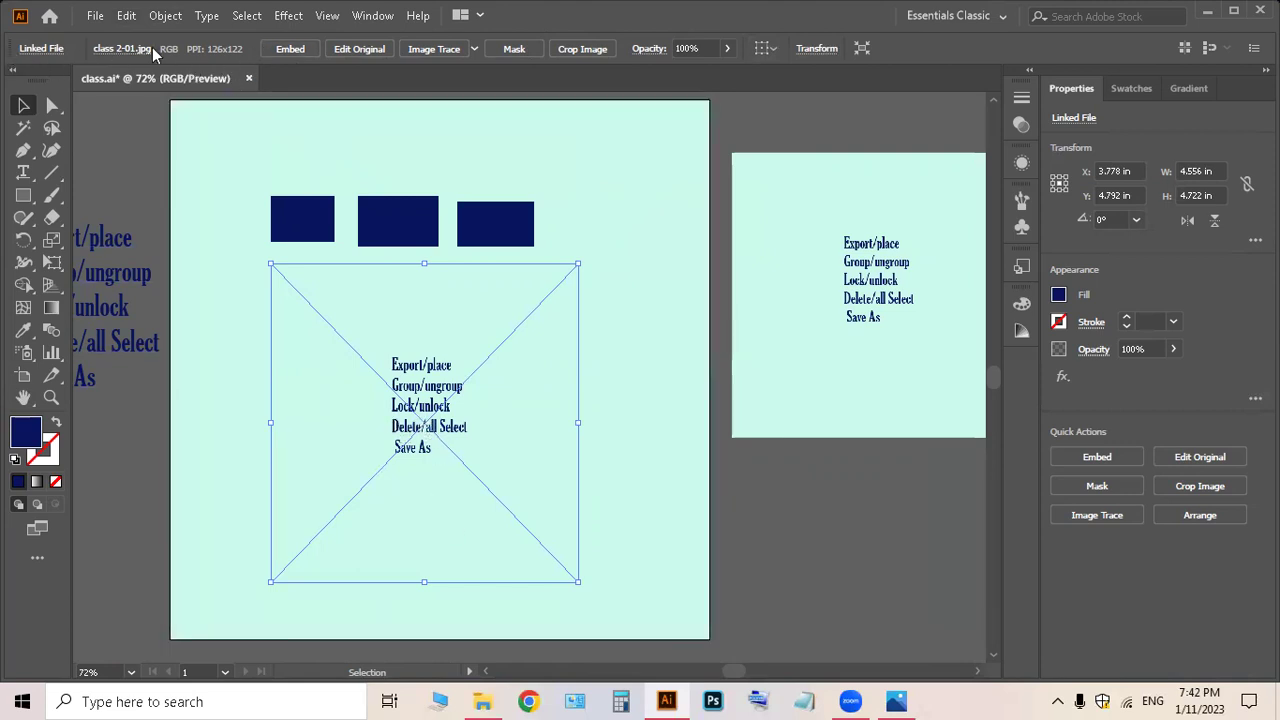
pyautogui.click(652, 257)
# Move the middle rectangle slightly to about X 3.54 in, Y 1.94 in.
pyautogui.click(484, 241)
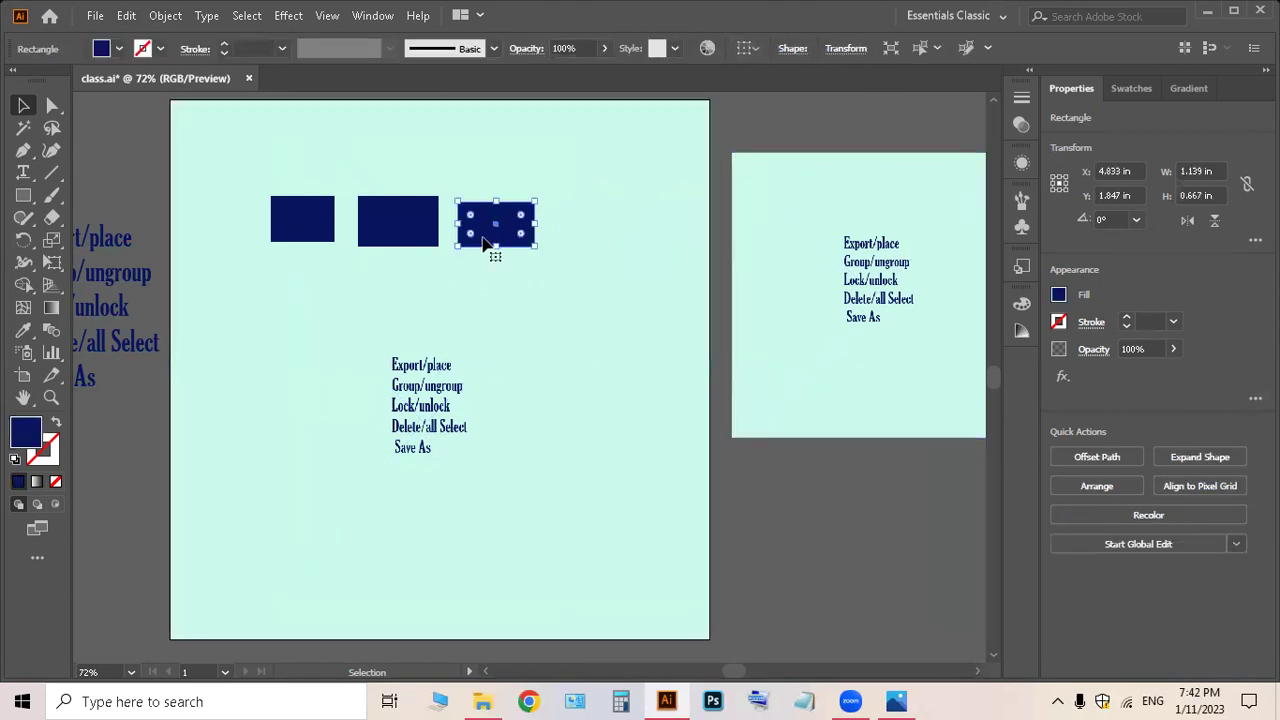
pyautogui.click(392, 242)
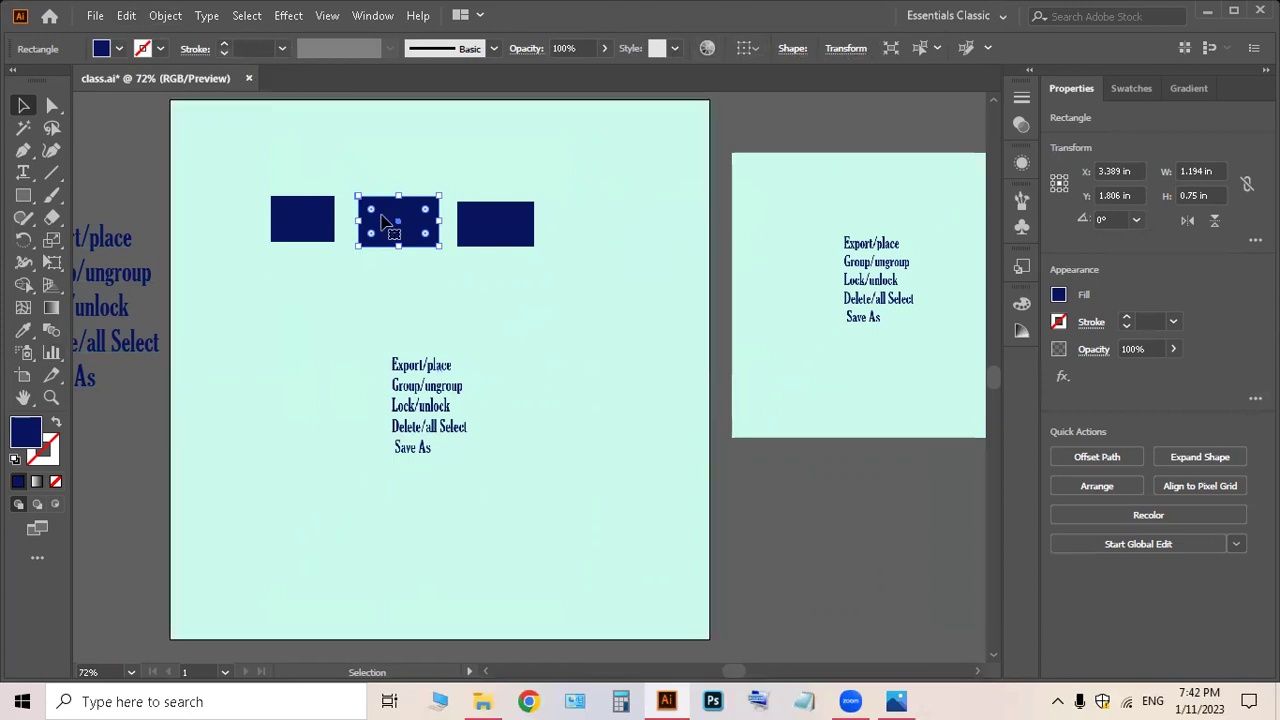
pyautogui.moveTo(405, 221)
pyautogui.mouseDown()
pyautogui.moveTo(423, 271)
pyautogui.moveTo(414, 219)
pyautogui.mouseUp()
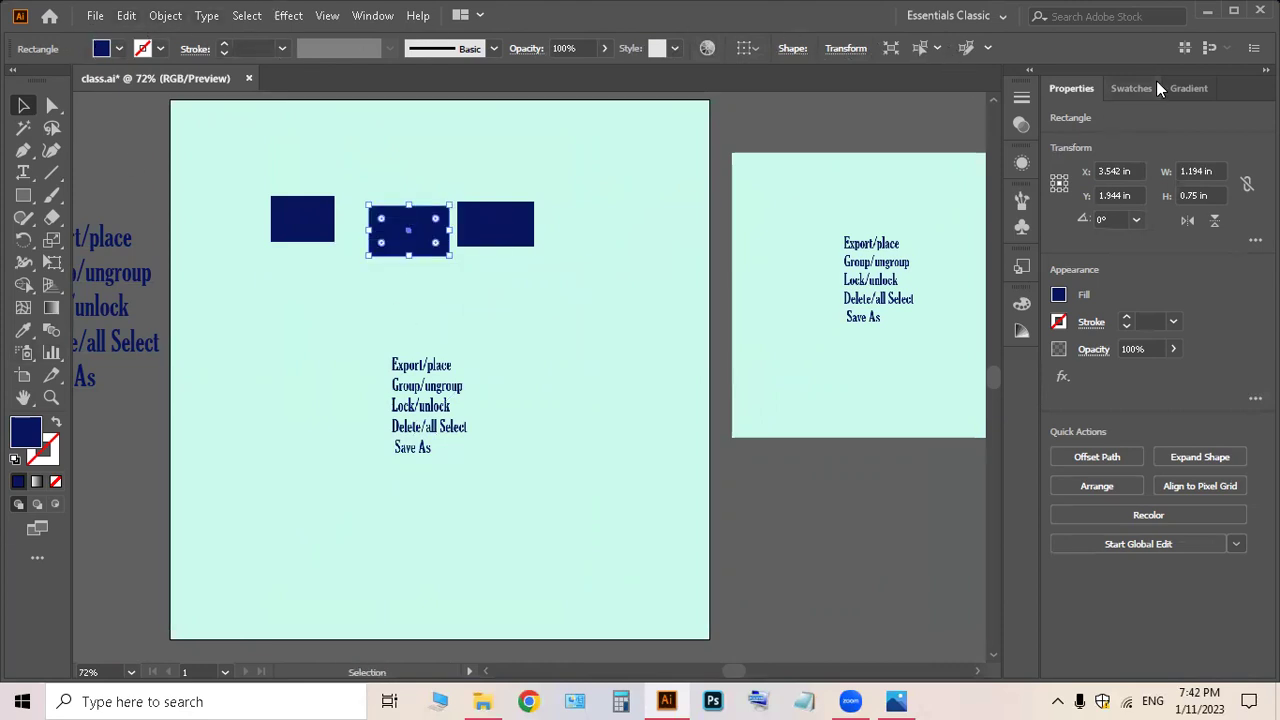
# Check whether the Control panel is enabled for display.
pyautogui.click(360, 16)
pyautogui.moveTo(476, 170)
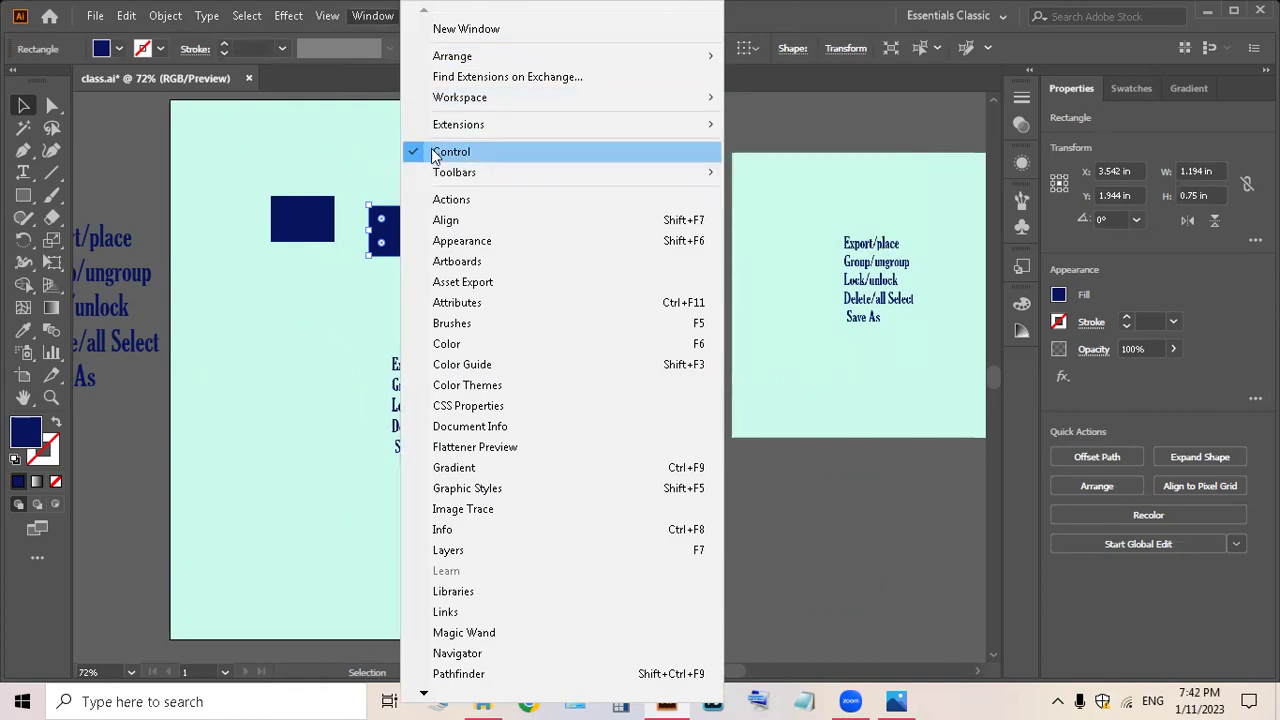
pyautogui.click(778, 13)
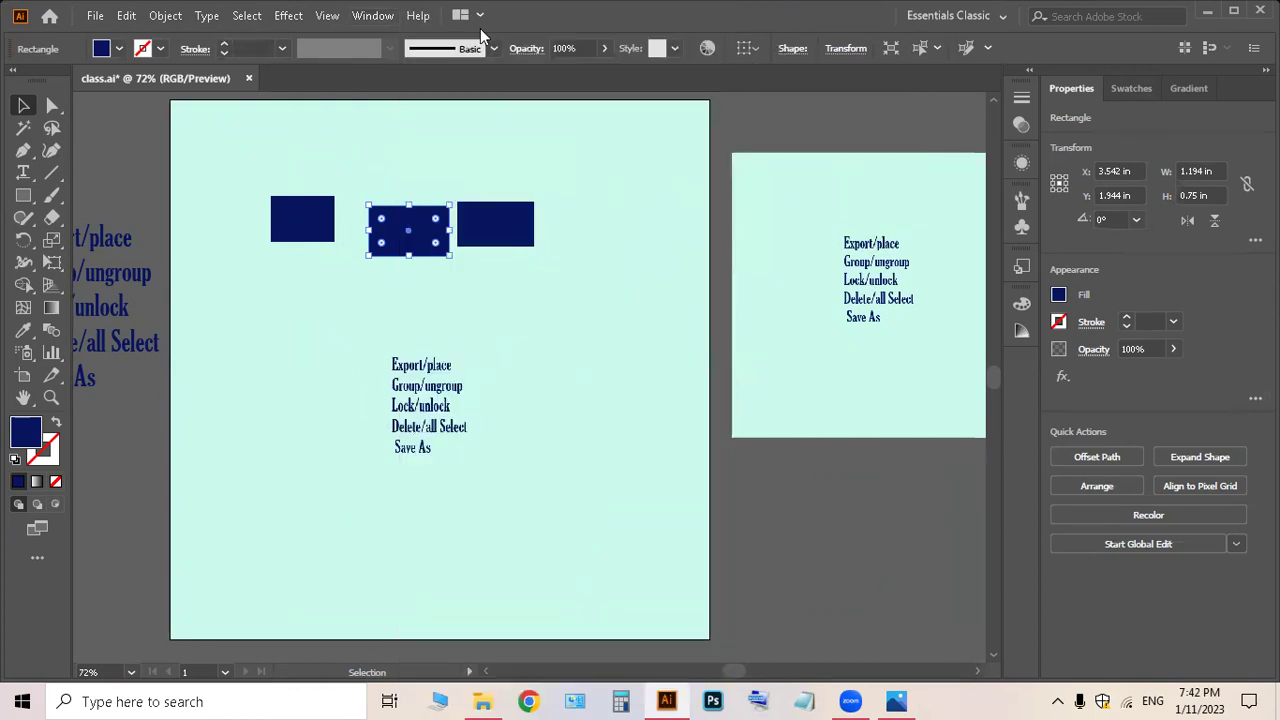
pyautogui.click(370, 17)
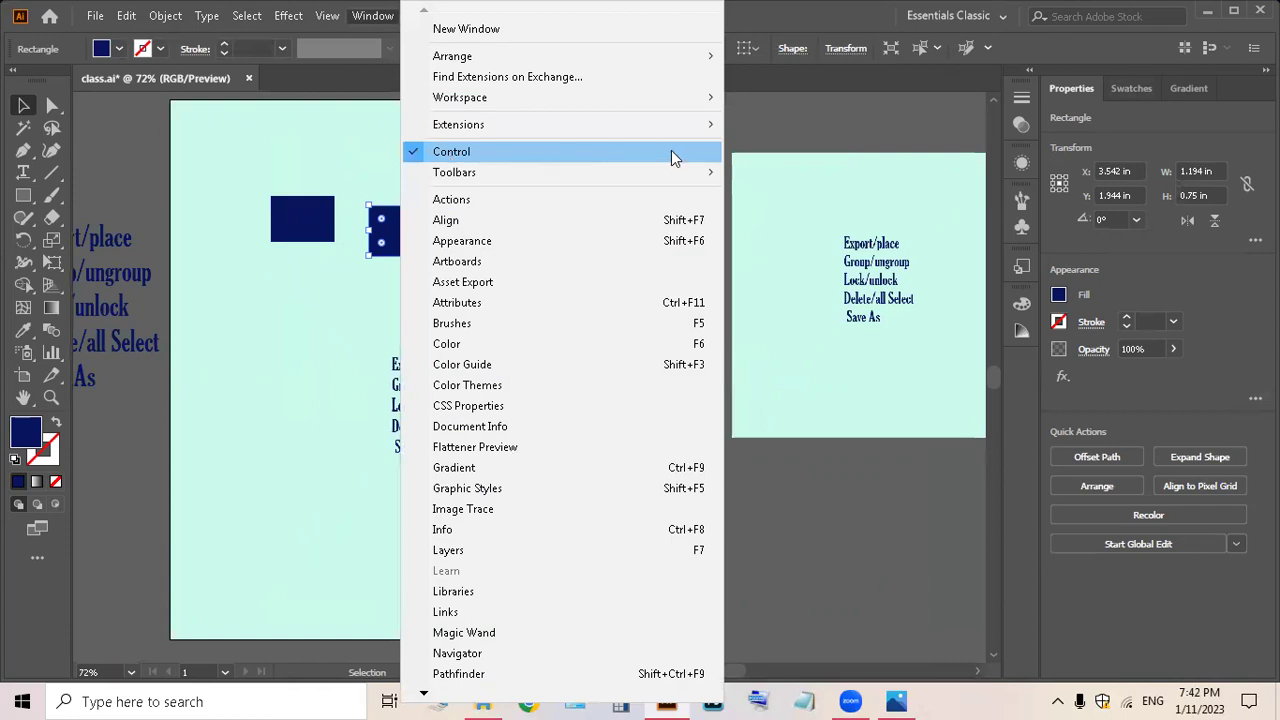
pyautogui.click(790, 8)
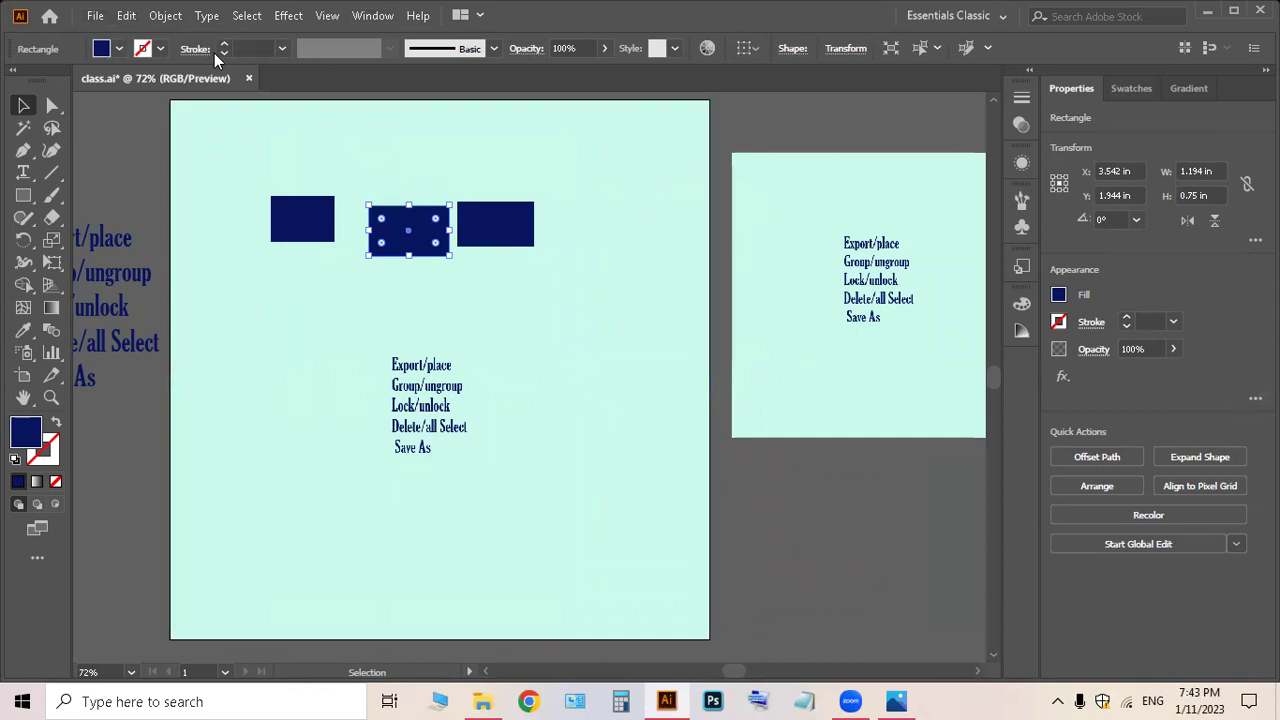
# Move the linked image on the artboard slightly down, away from the rectangles.
pyautogui.click(442, 402)
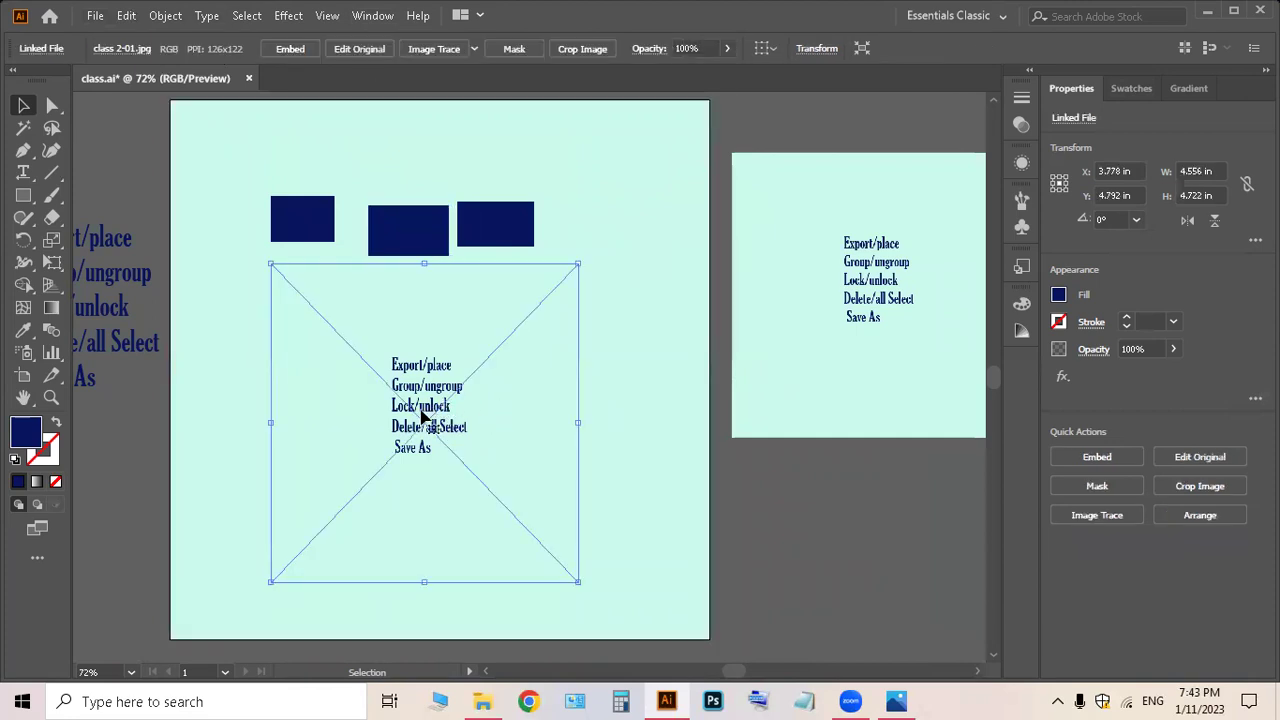
pyautogui.moveTo(411, 416); pyautogui.dragTo(415, 446)
# Embed the linked image beside the artboard and move it over the artboard's edge to about X 7.51 in, Y 4.86 in.
pyautogui.click(770, 318)
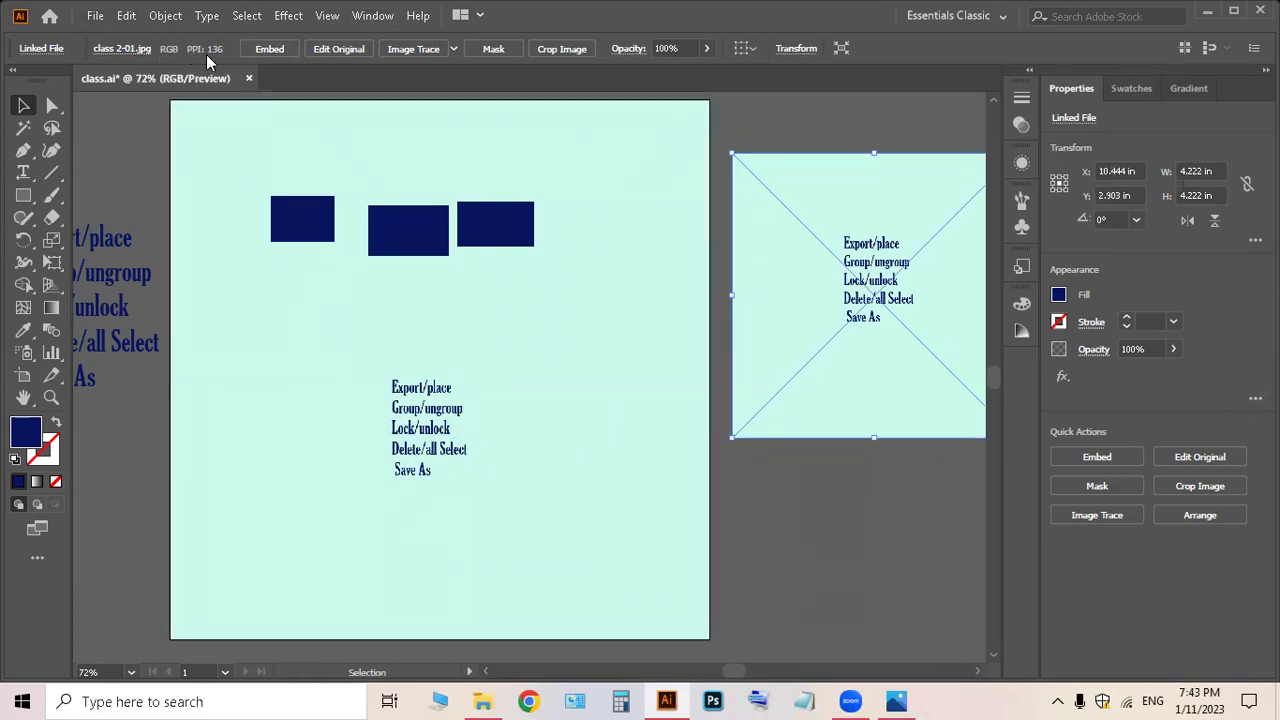
pyautogui.click(270, 49)
pyautogui.moveTo(860, 276); pyautogui.dragTo(658, 356)
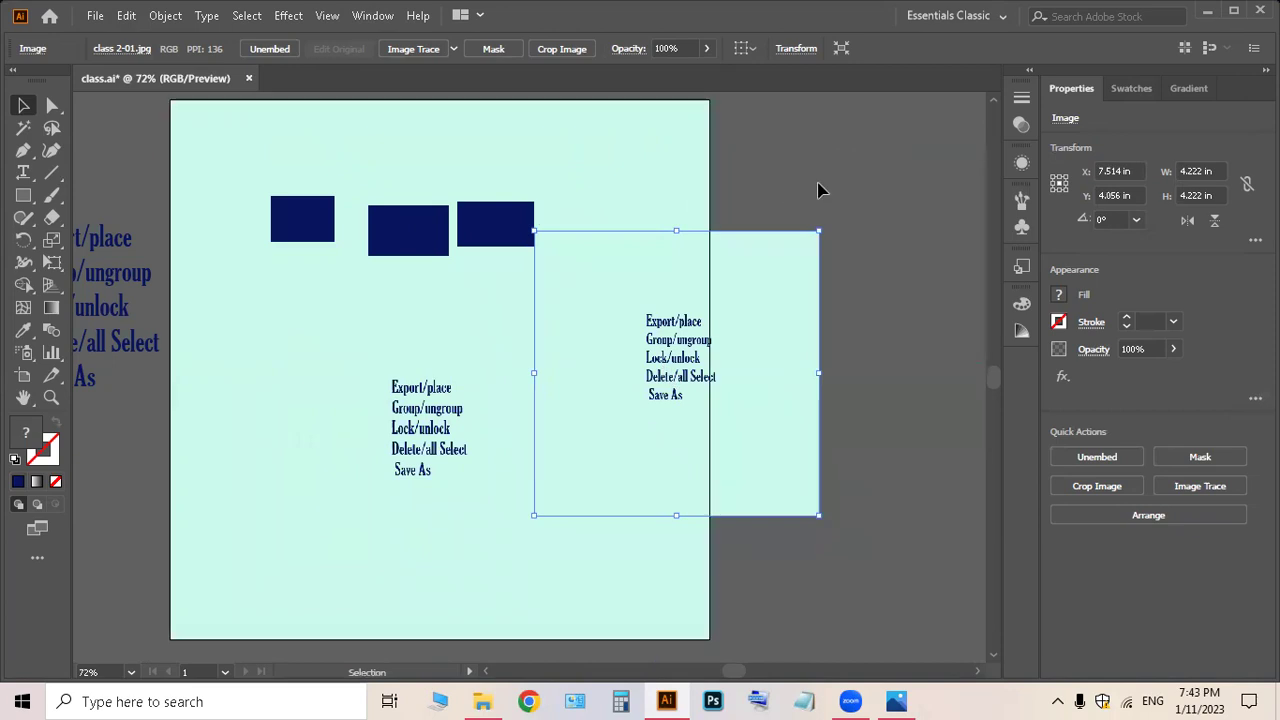
# Reposition the embedded image over the artboard's edge to about X 7.21 in, Y 4.69 in.
pyautogui.moveTo(776, 420); pyautogui.dragTo(766, 480)
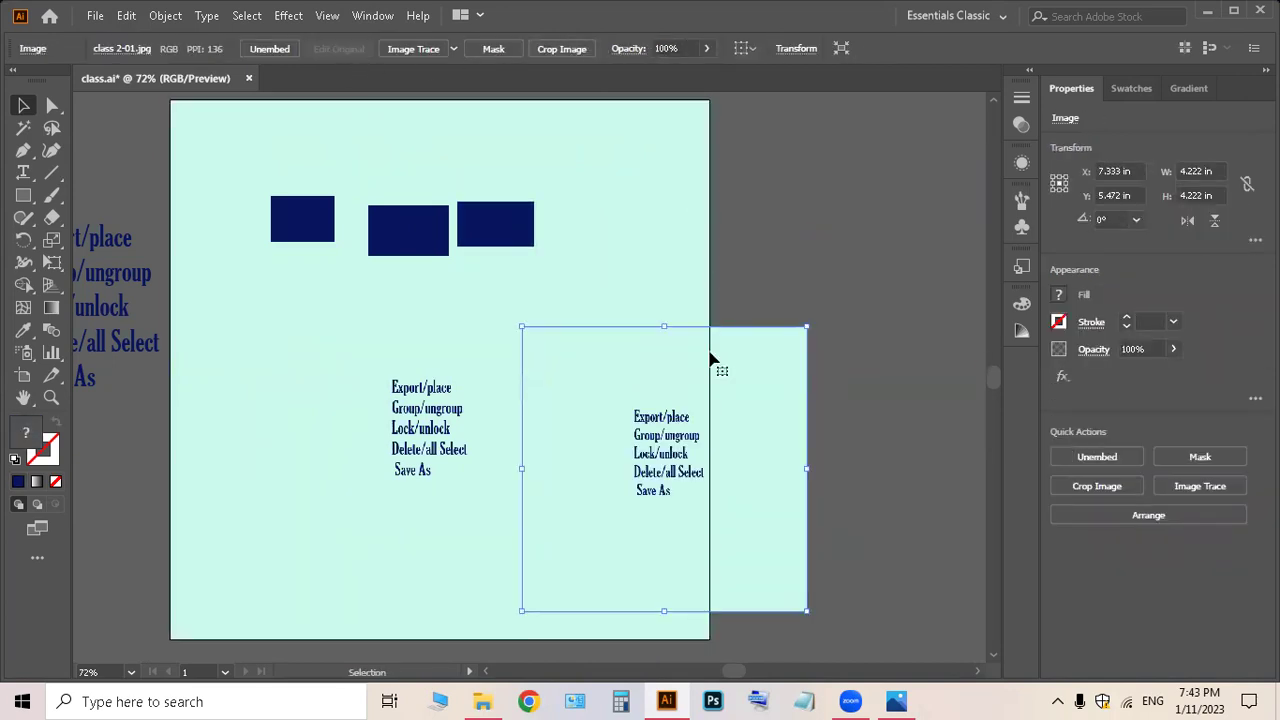
pyautogui.moveTo(773, 400); pyautogui.dragTo(836, 316)
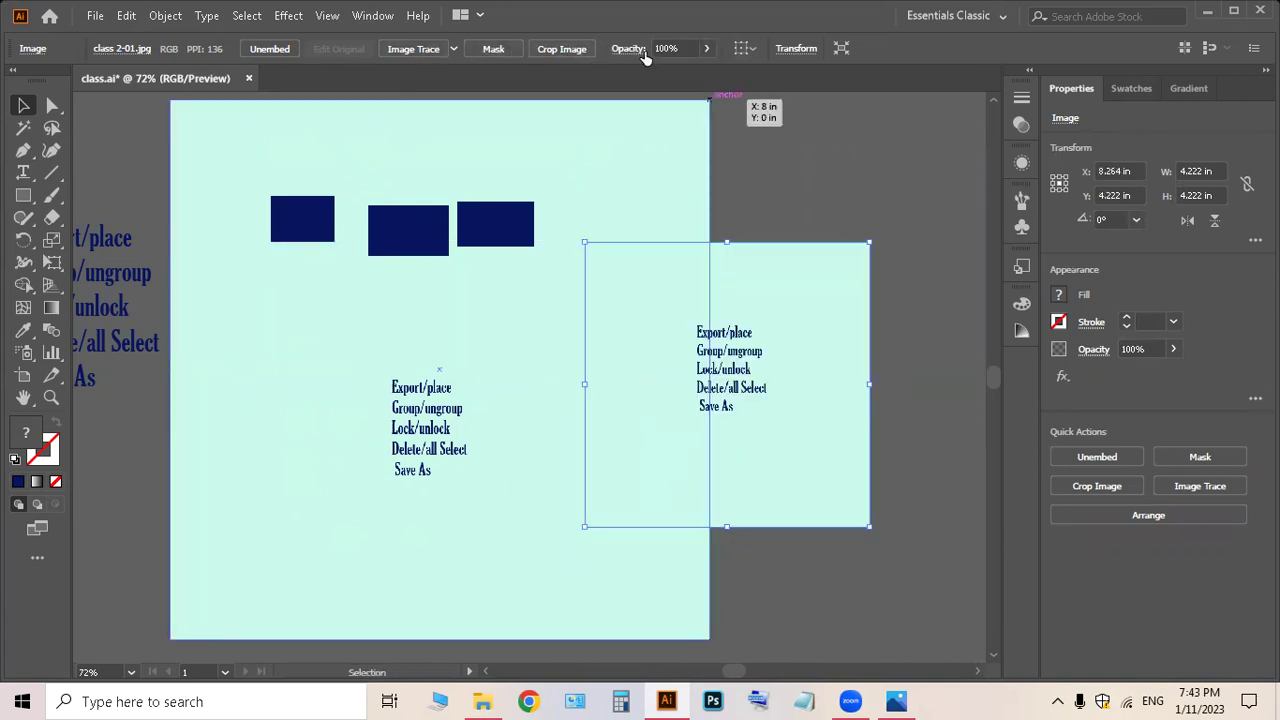
pyautogui.click(706, 48)
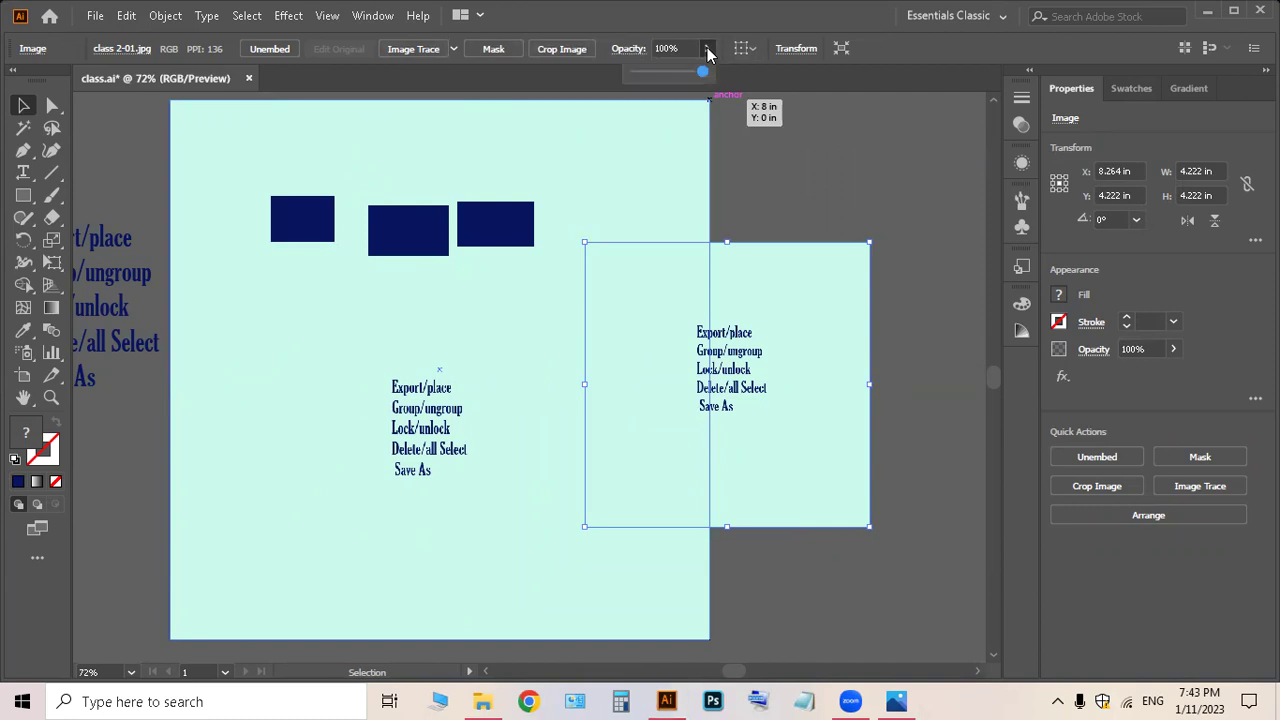
pyautogui.click(797, 8)
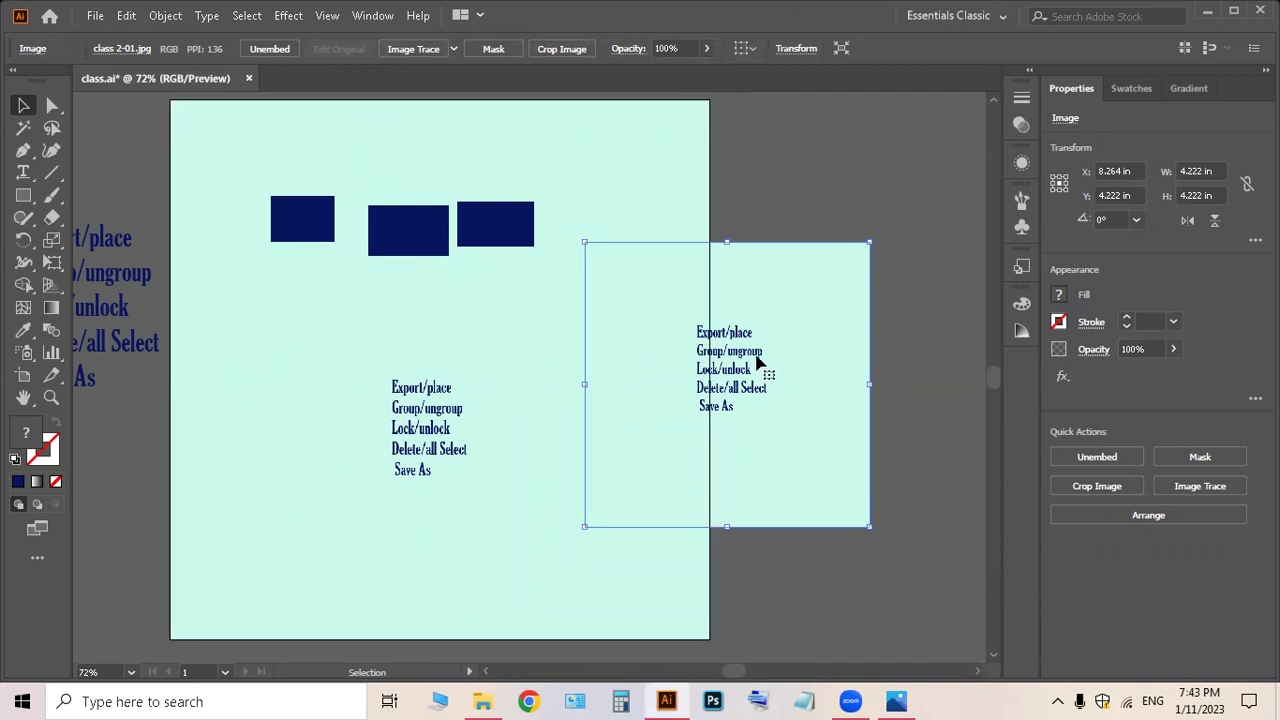
pyautogui.moveTo(758, 358); pyautogui.dragTo(687, 390)
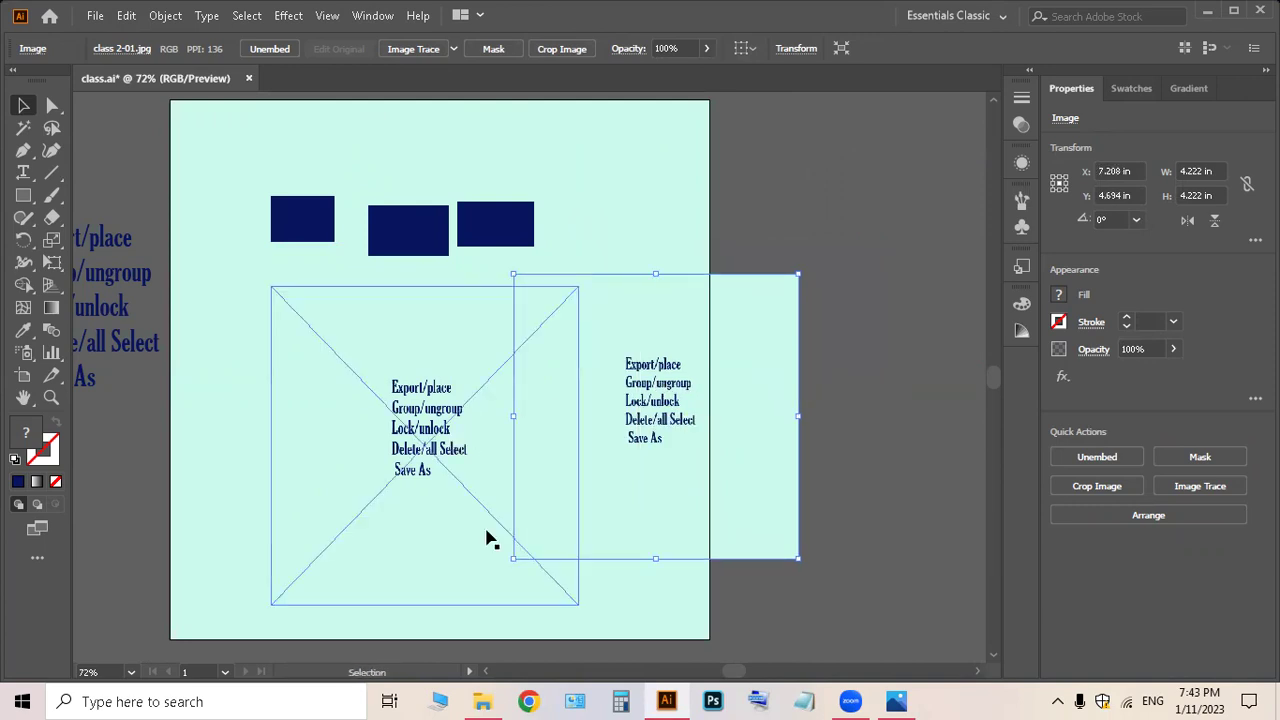
# Deselect the embedded image, leaving no object selected.
pyautogui.click(487, 672)
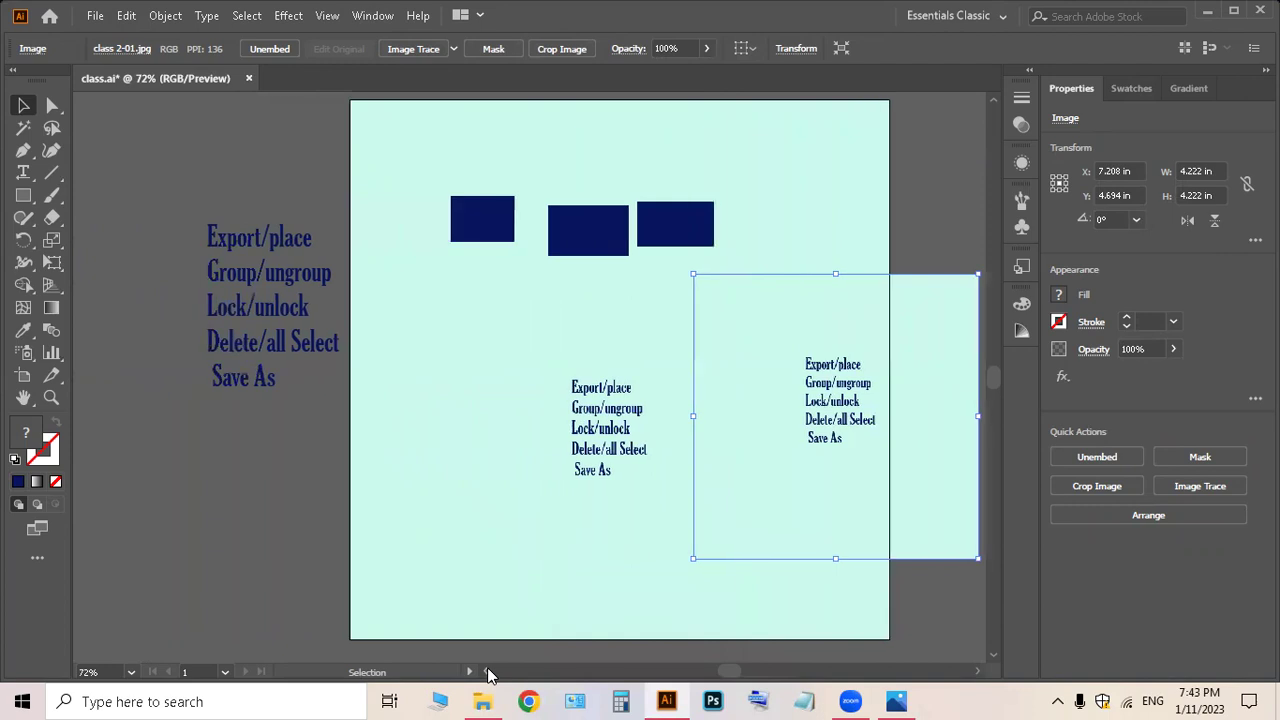
pyautogui.click(240, 398)
pyautogui.click(253, 512)
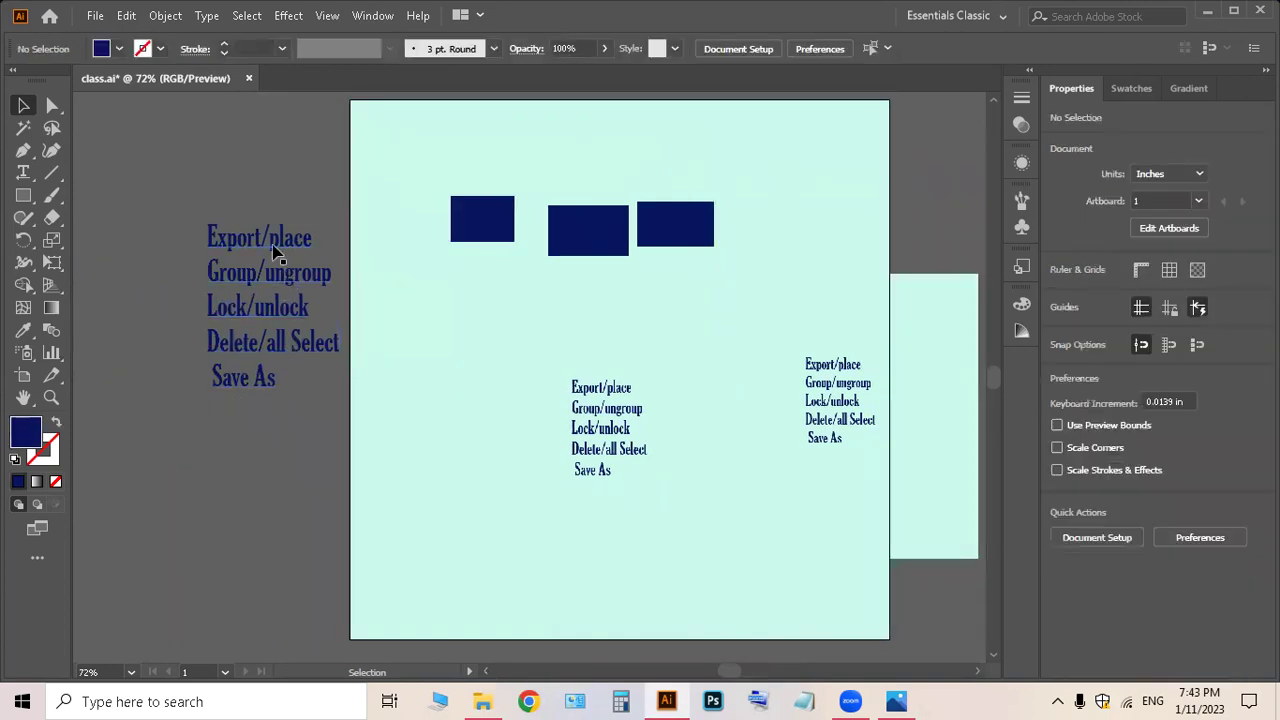